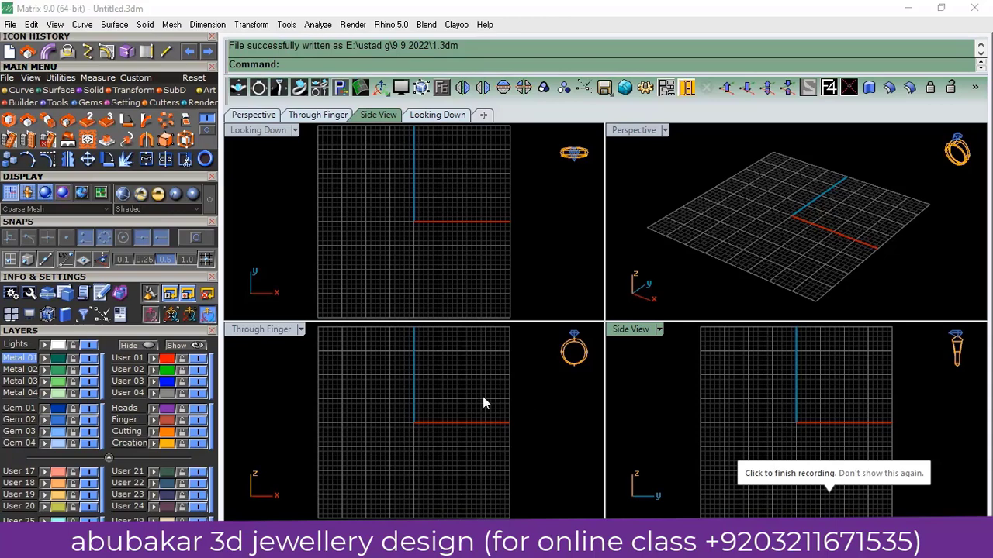
- Draw a circle of diameter 16 centred at the origin 0
double_click(269, 330)
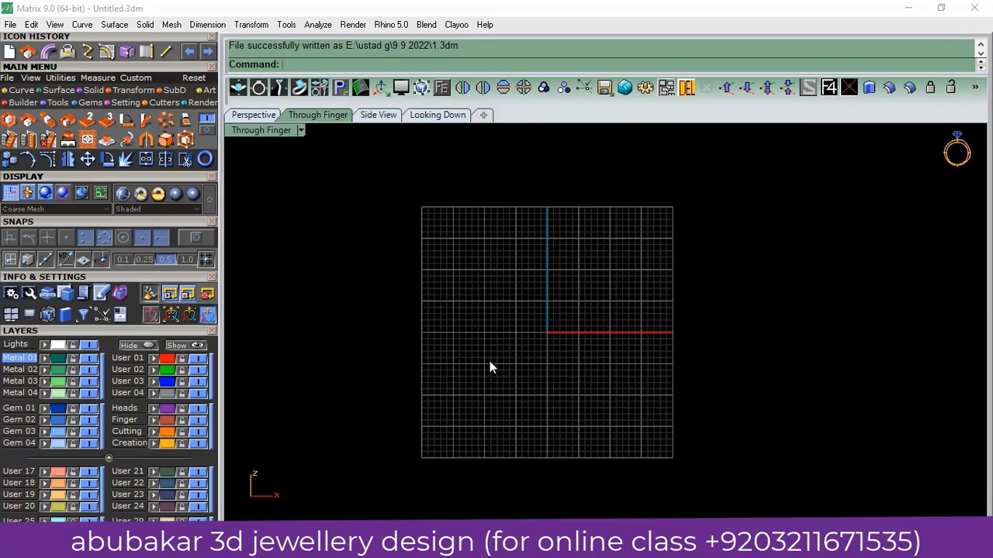
left_click(21, 90)
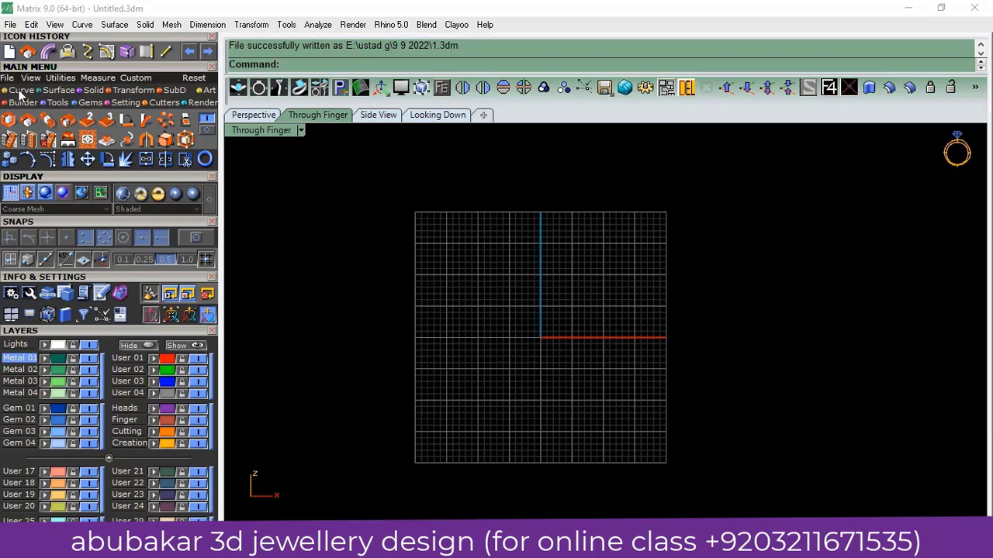
left_click(107, 119)
type("0")
key("Return")
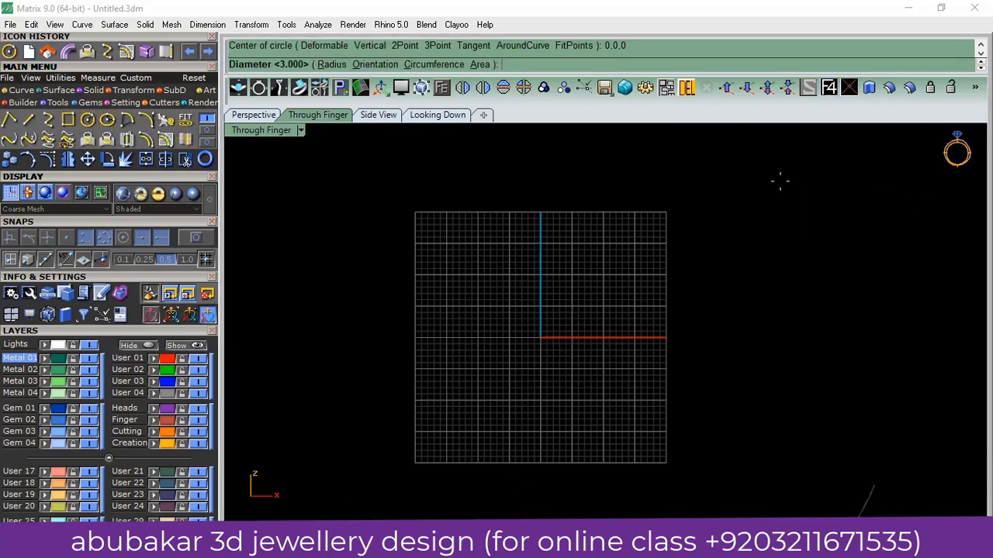
type("16")
key("Return")
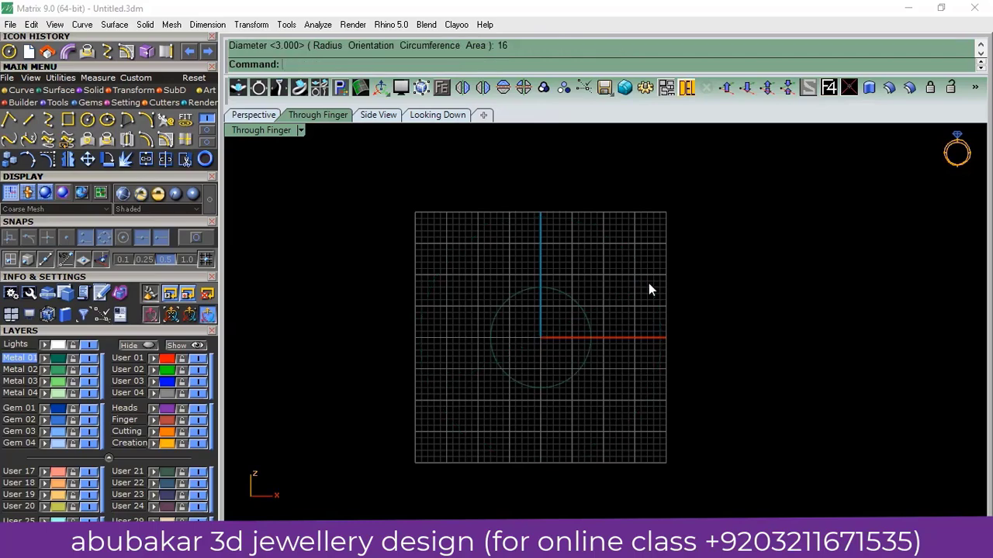
- Show the circle in the Perspective view with Plastic shading and reselect it
scroll(550, 339, "up", 1)
scroll(543, 353, "up", 1)
left_click_drag(540, 359, 561, 338)
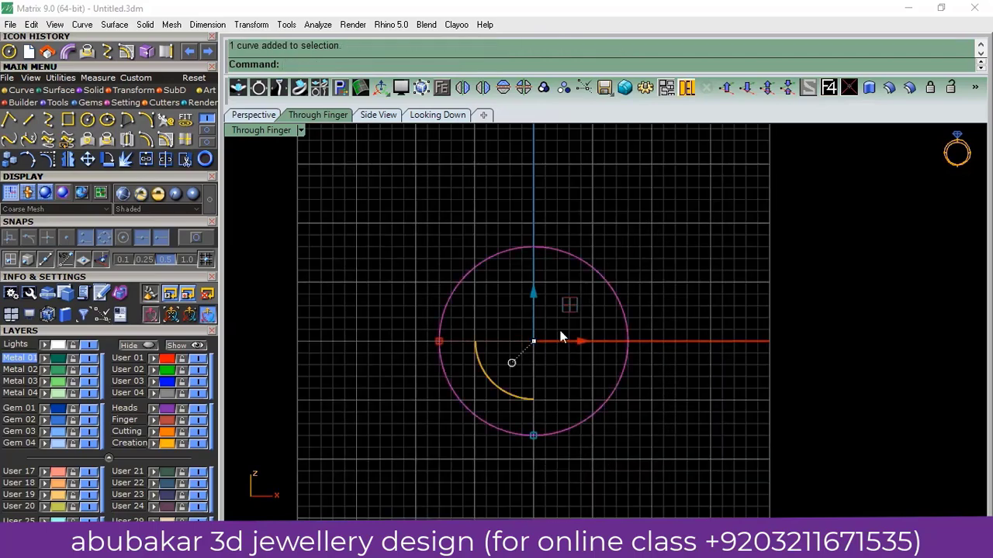
left_click(253, 115)
left_click(361, 261)
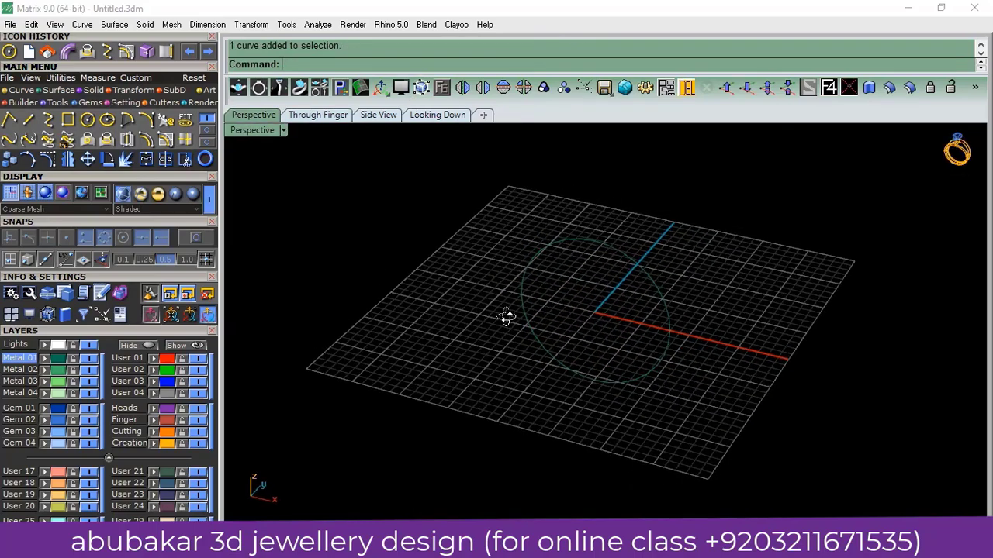
left_click(175, 196)
right_click_drag(421, 328, 456, 361)
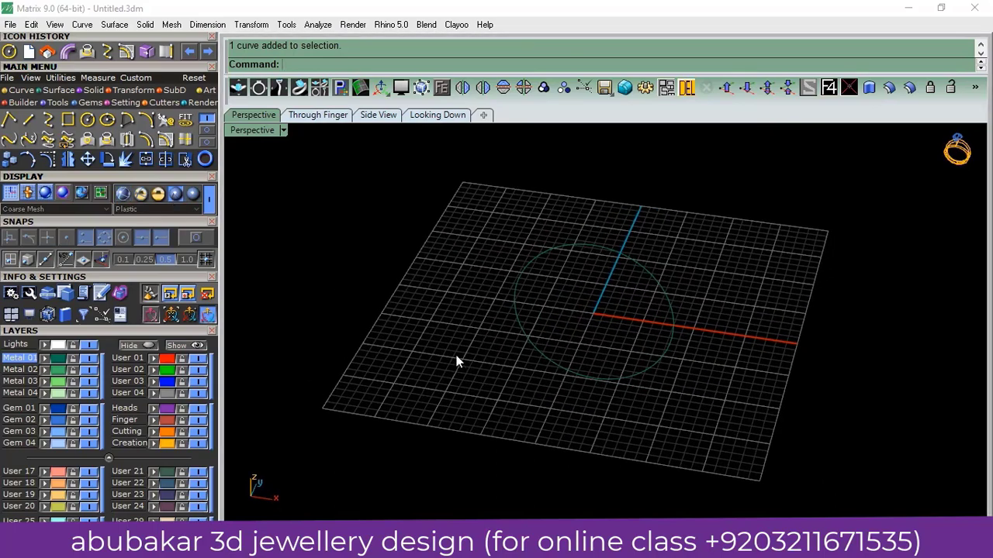
left_click(559, 361)
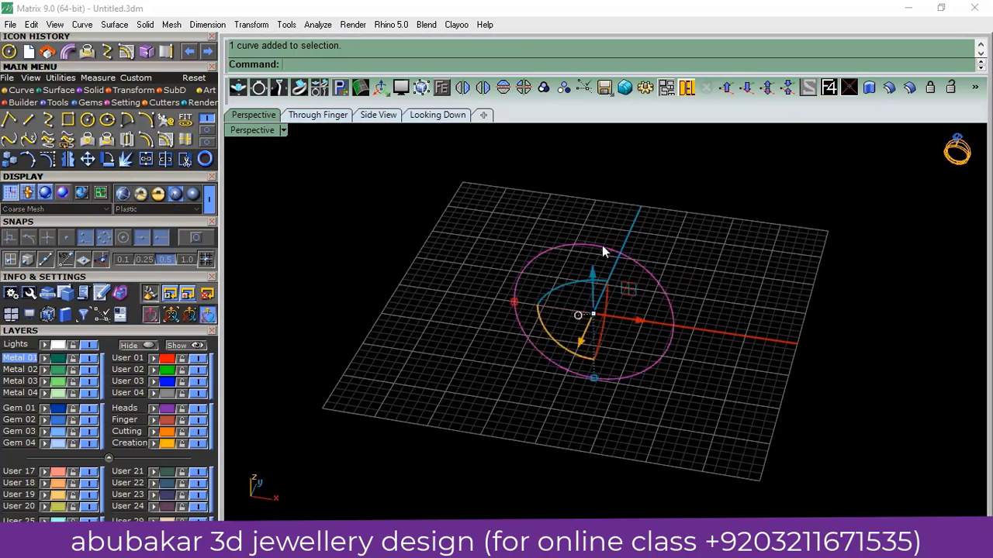
left_click(8, 103)
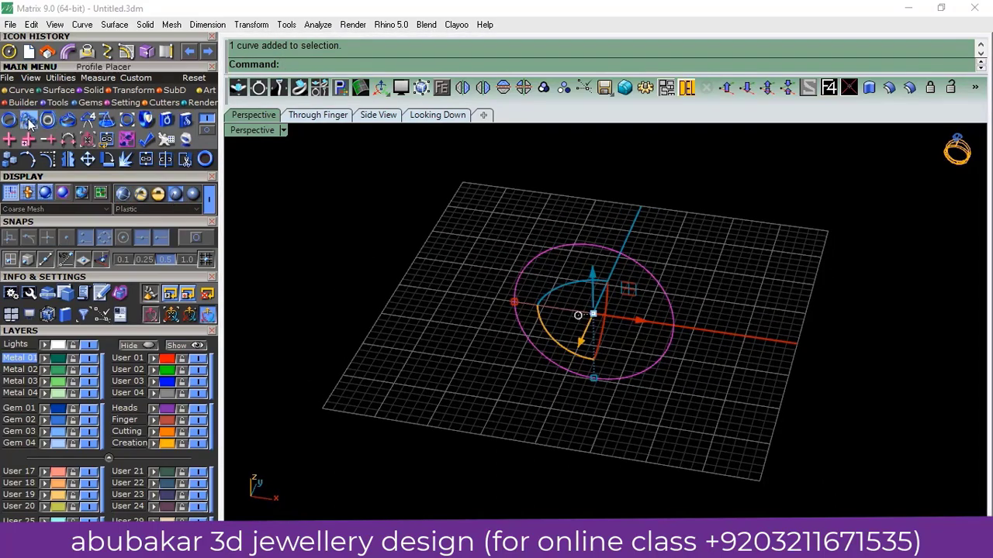
- Place the profileplacer_71 shank profile on the circle using Profile Placer
left_click(29, 121)
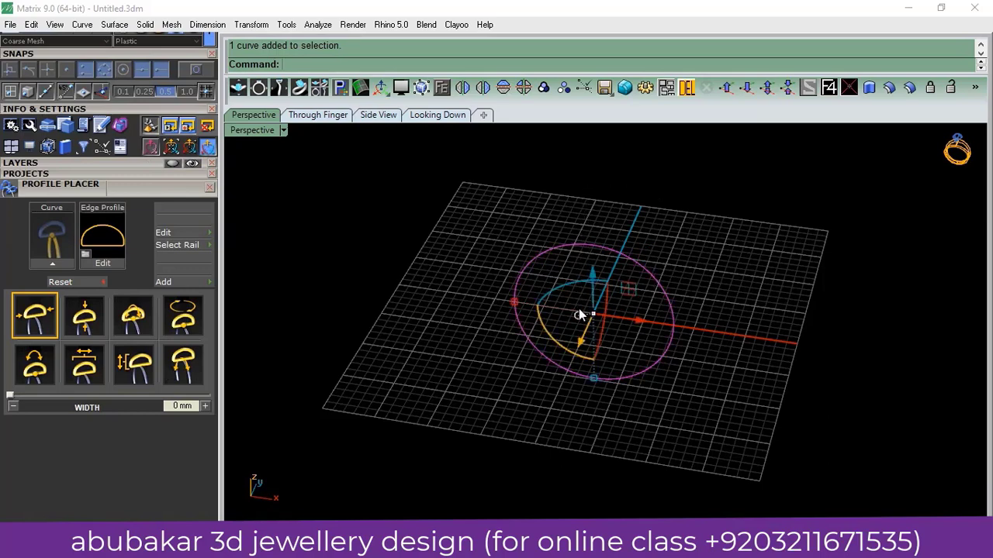
left_click(52, 264)
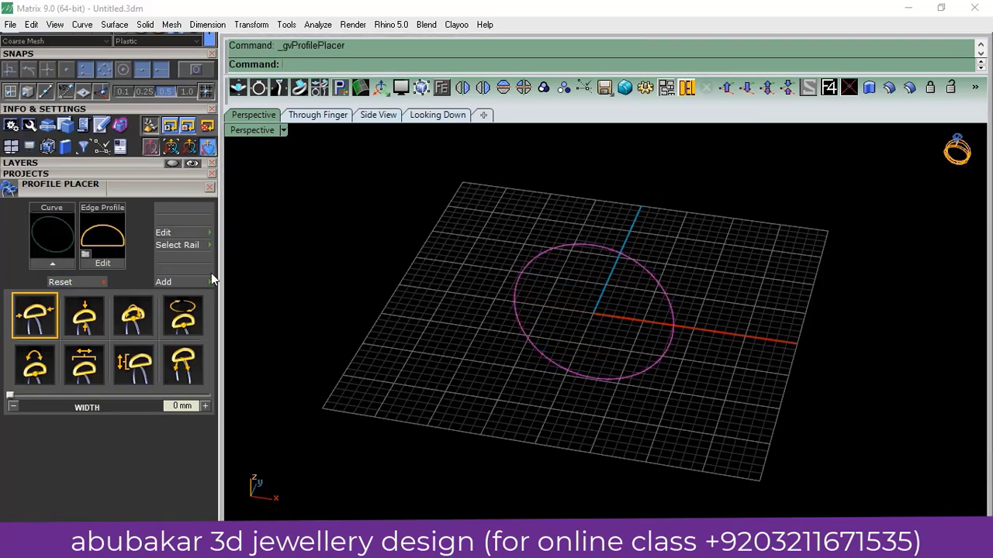
left_click(655, 357)
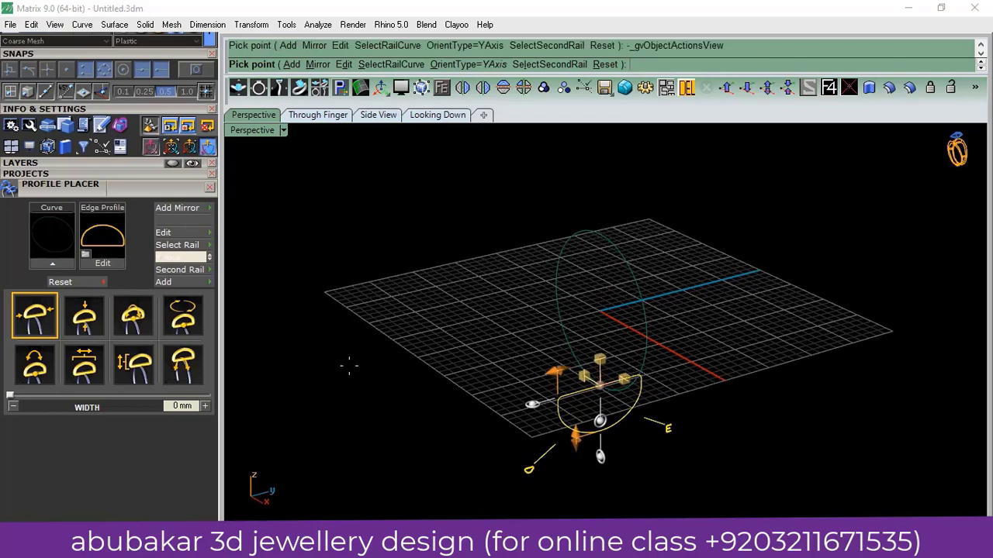
left_click(113, 226)
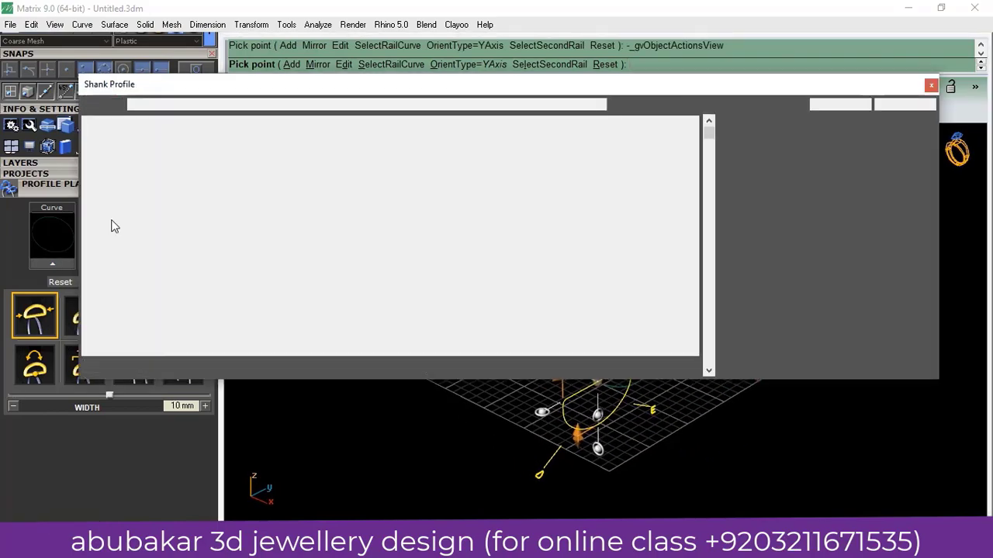
scroll(442, 269, "down", 2)
scroll(442, 269, "down", 1)
scroll(441, 270, "down", 1)
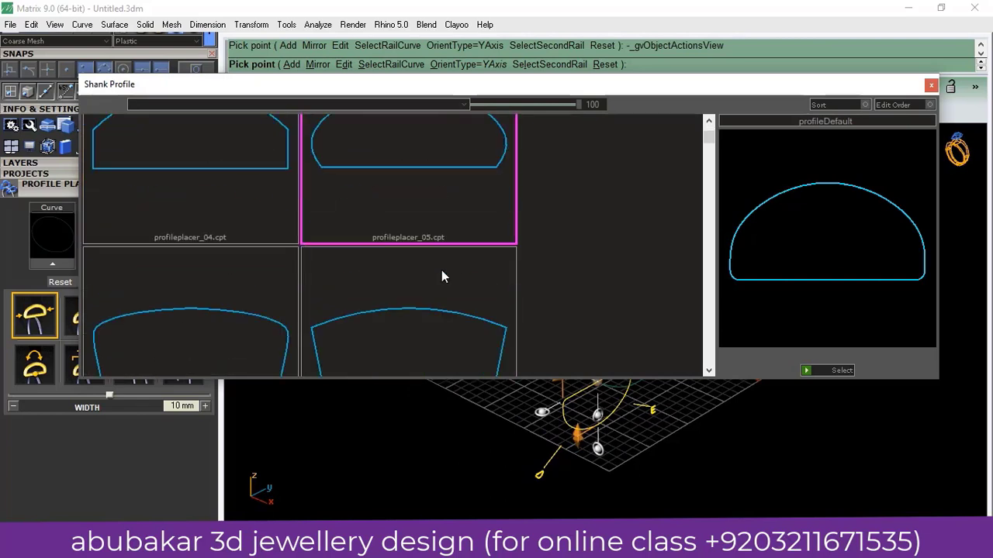
scroll(442, 270, "down", 2)
scroll(441, 270, "down", 1)
scroll(441, 270, "down", 2)
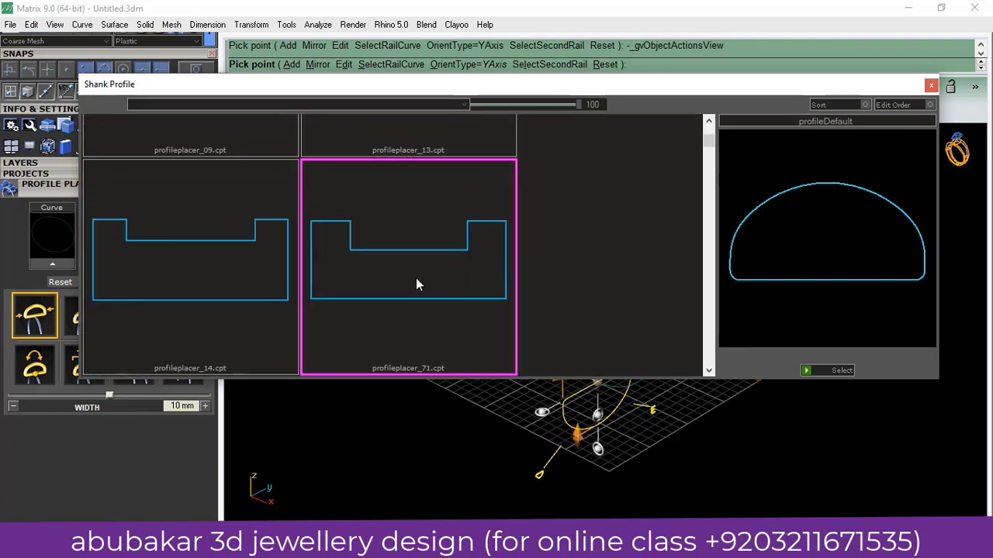
left_click(413, 277)
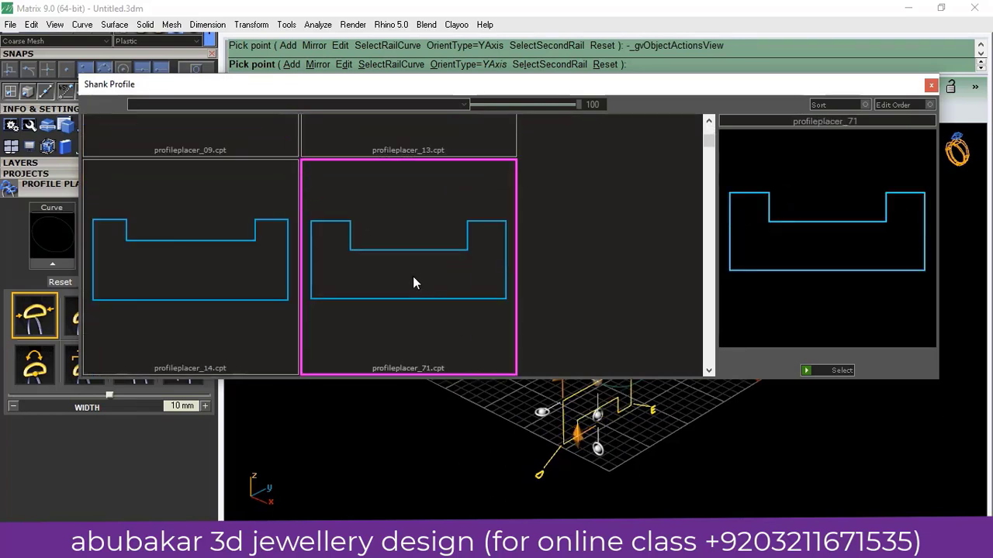
left_click(803, 372)
- Lower the profile's height to 2.54 mm and narrow its width to 7.04 mm
mouse_move(680, 440)
right_mouse_down()
mouse_move(543, 349)
mouse_move(463, 410)
mouse_move(543, 403)
mouse_move(585, 421)
right_mouse_up()
scroll(585, 421, "up", 5)
mouse_move(542, 425)
left_mouse_down()
mouse_move(542, 335)
mouse_move(542, 343)
left_mouse_up()
scroll(500, 329, "down", 3)
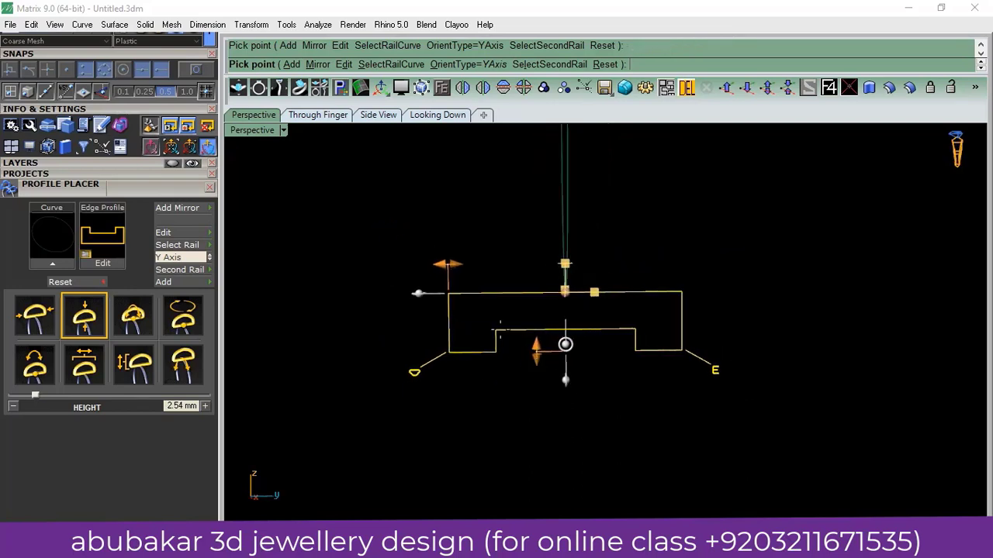
mouse_move(448, 264)
left_click_drag(448, 263, 483, 263)
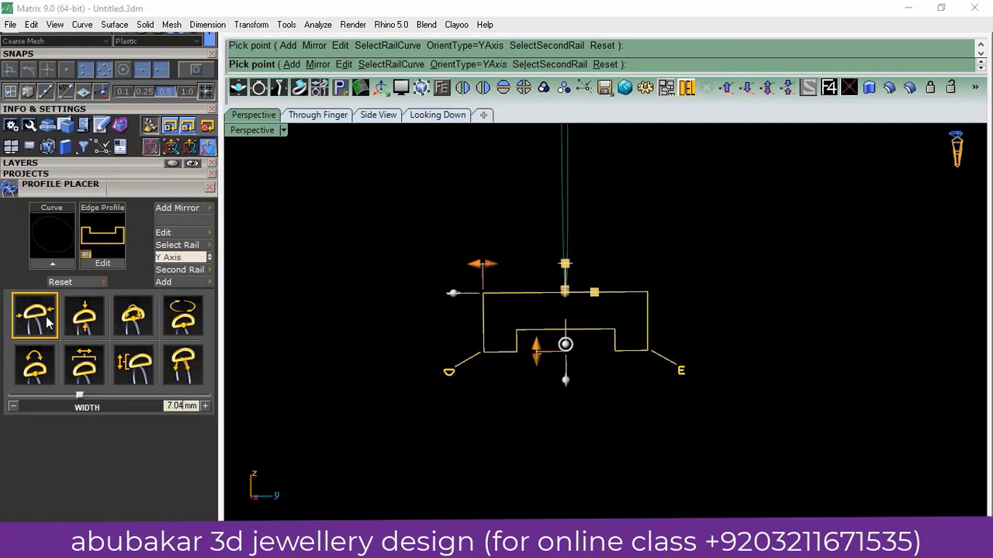
mouse_move(558, 310)
right_mouse_down()
mouse_move(578, 382)
mouse_move(674, 401)
right_mouse_up()
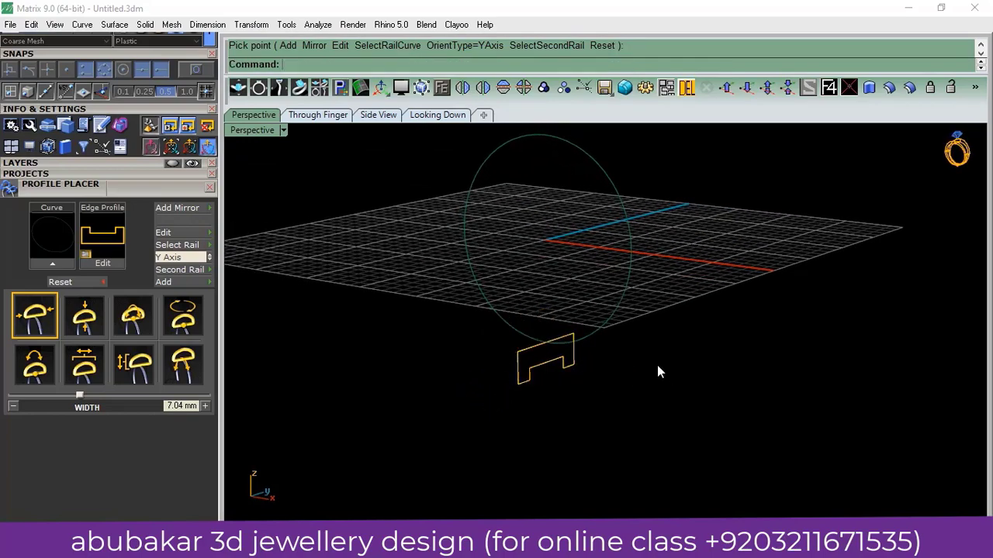
right_click_drag(657, 366, 692, 195)
- Sweep the channel profile around the circle into a ring band and hide the Creation layer curves
right_click(335, 504)
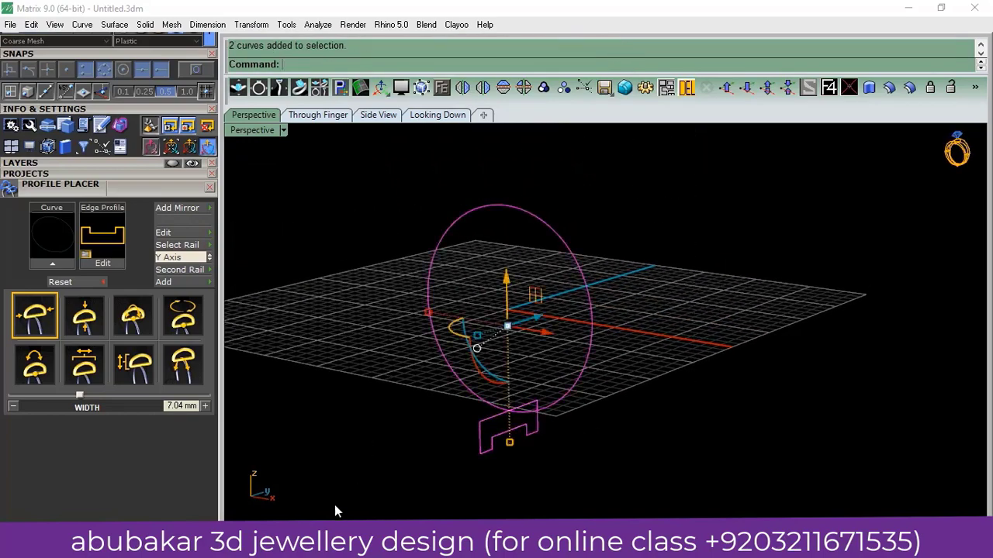
left_click(209, 187)
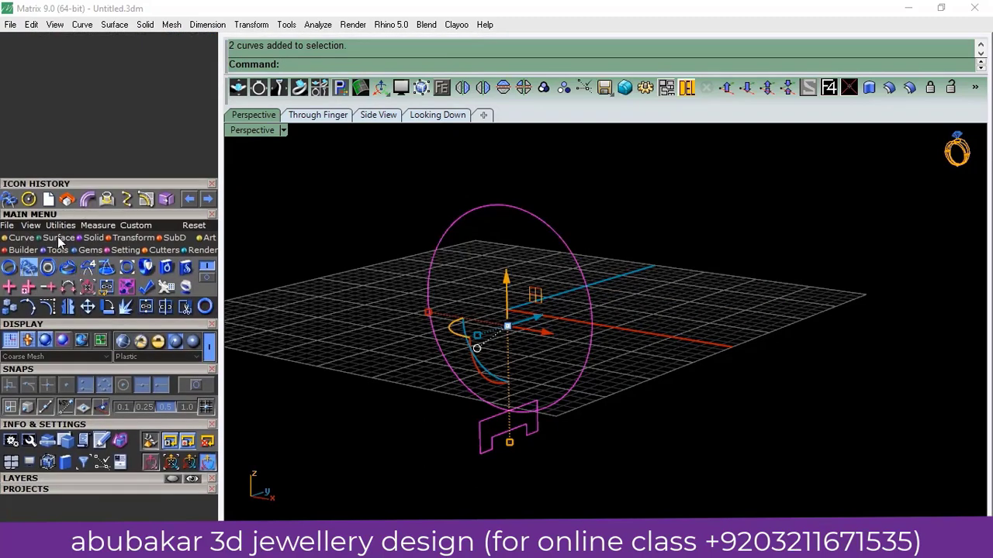
left_click(59, 238)
left_click(9, 268)
right_click(690, 350)
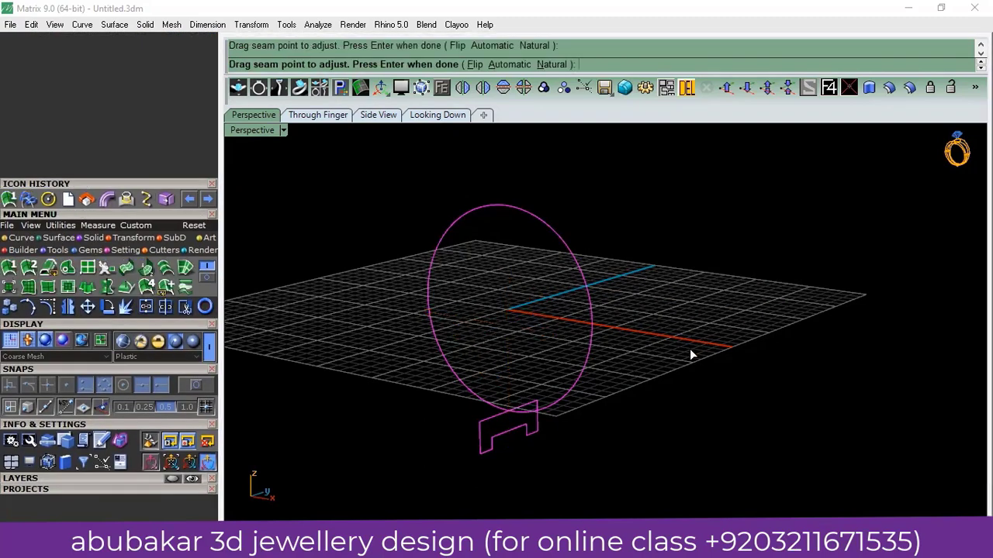
key("Return")
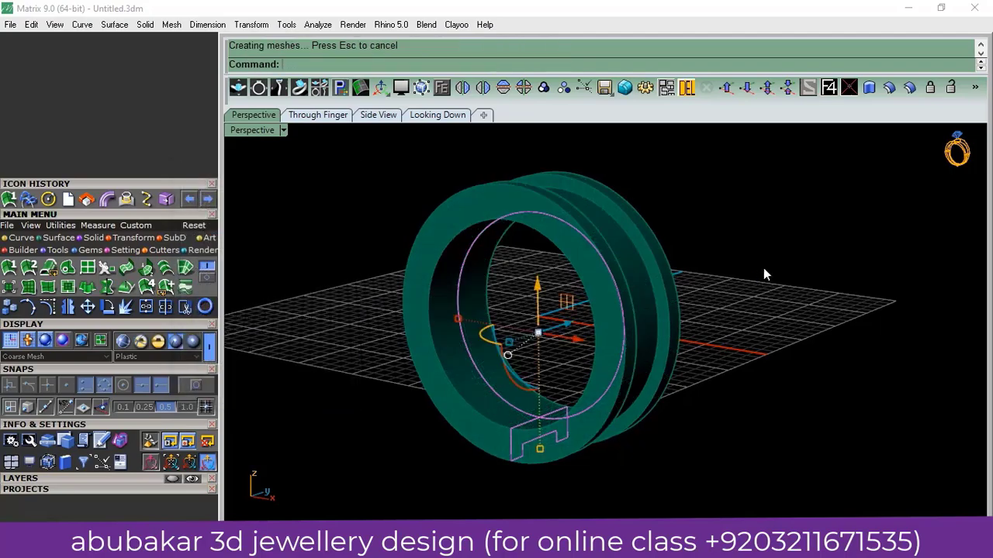
right_click_drag(763, 268, 570, 371)
left_click(132, 478)
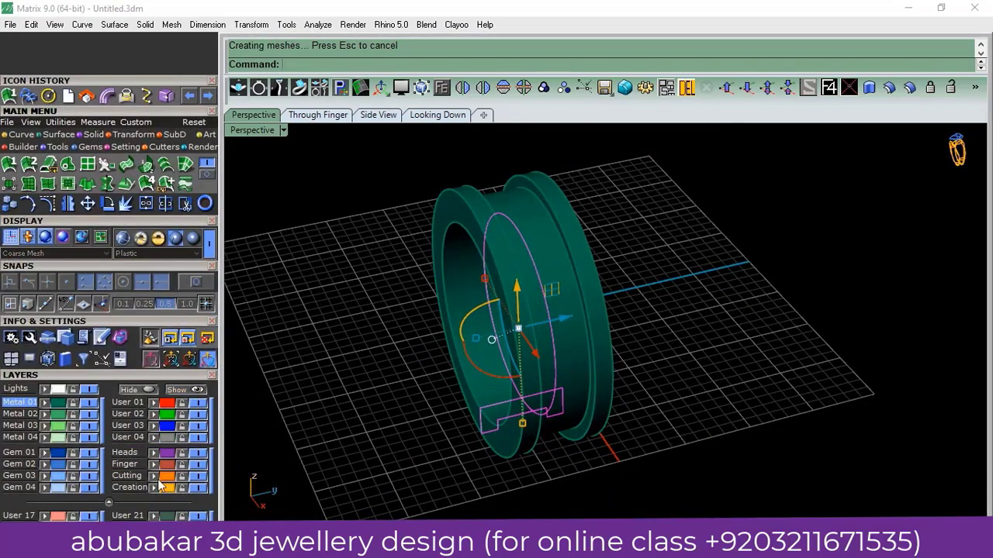
left_click(195, 487)
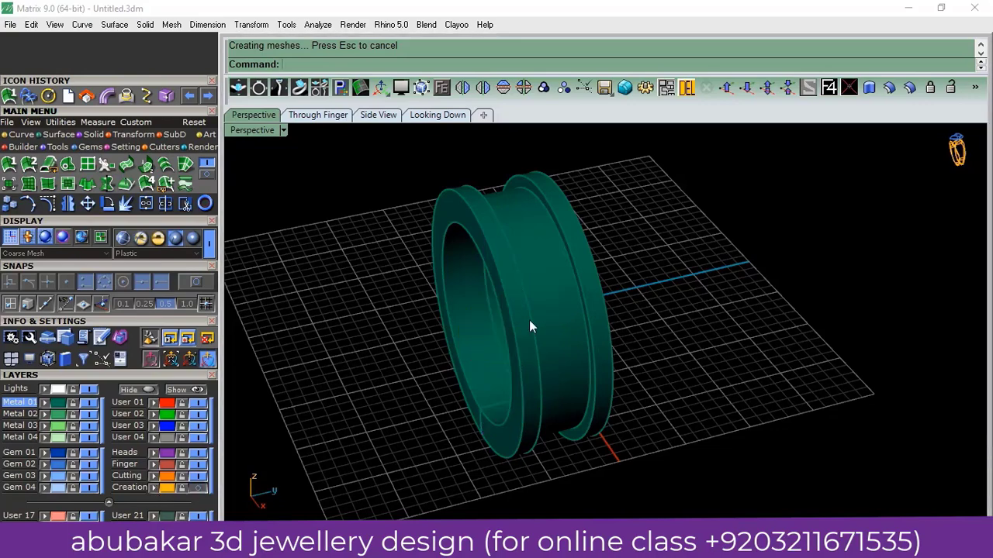
- Orbit around the ring band from several angles and select it
right_click_drag(529, 319, 547, 509)
right_click_drag(683, 230, 619, 425)
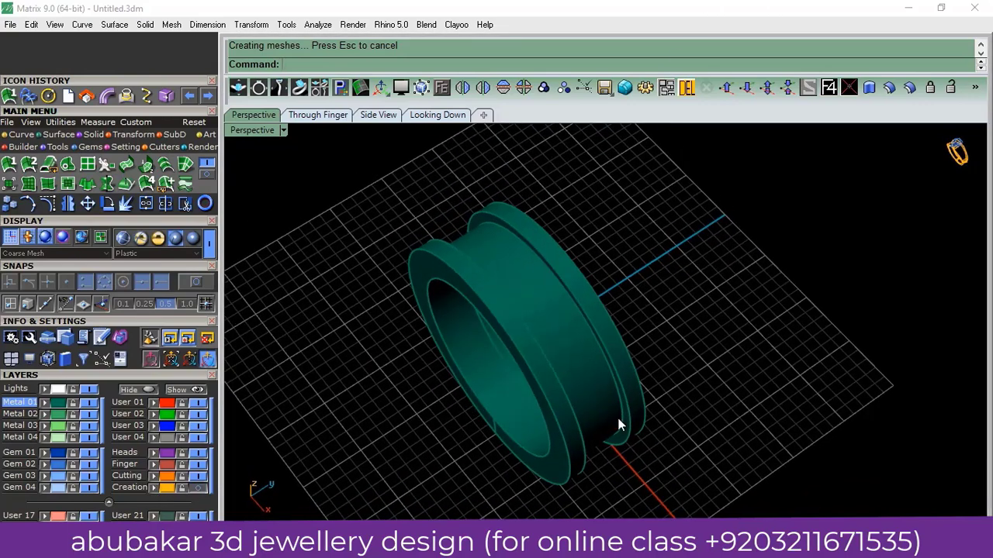
mouse_move(587, 243)
right_mouse_down()
mouse_move(625, 177)
mouse_move(532, 406)
right_mouse_up()
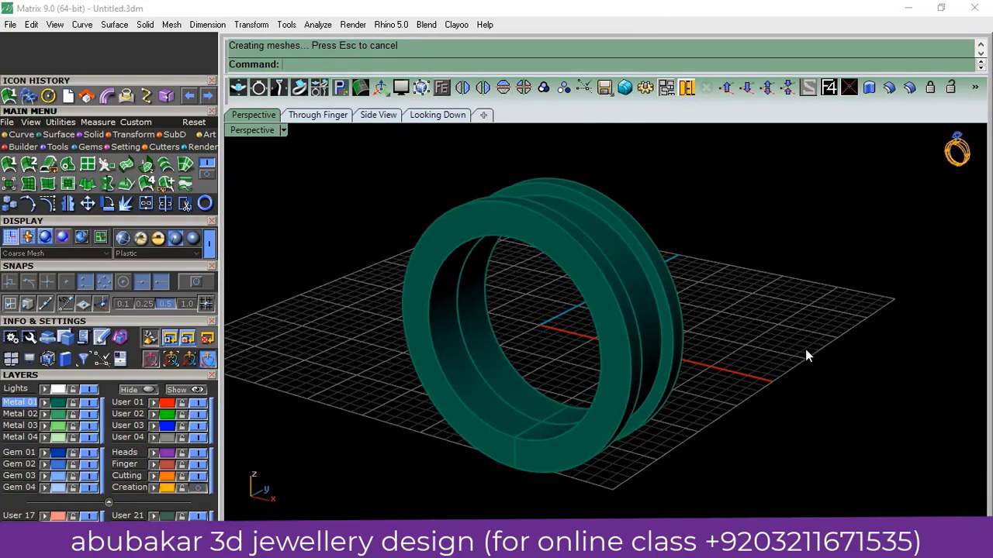
right_click_drag(805, 355, 624, 331)
scroll(543, 264, "up", 3)
left_click(542, 262)
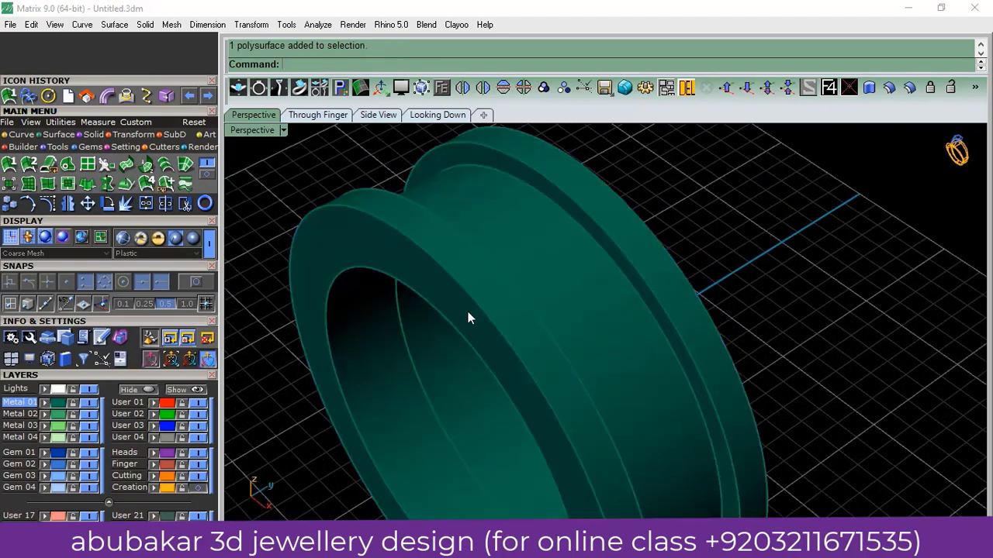
scroll(468, 318, "down", 5)
right_click_drag(507, 339, 438, 355)
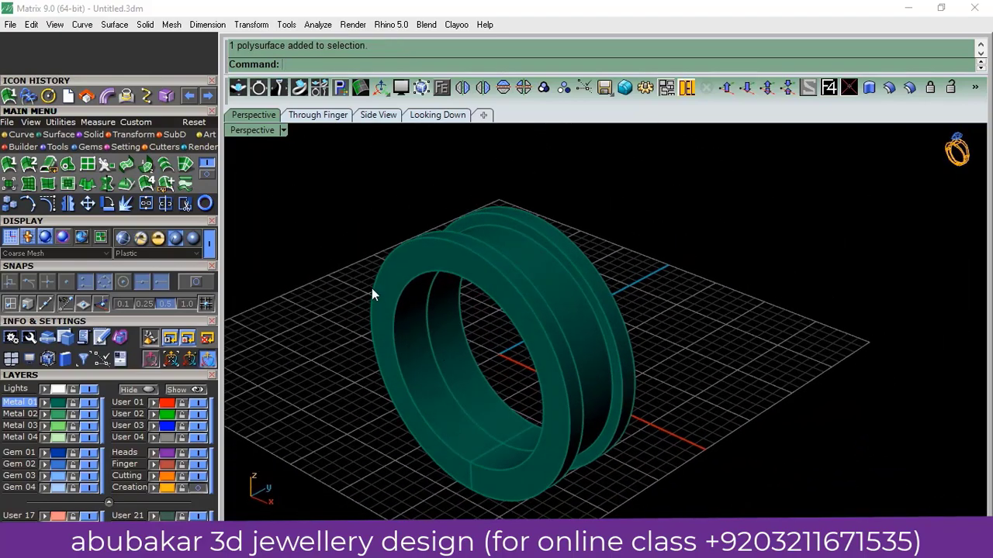
right_click_drag(630, 373, 532, 350)
right_click_drag(681, 335, 708, 330)
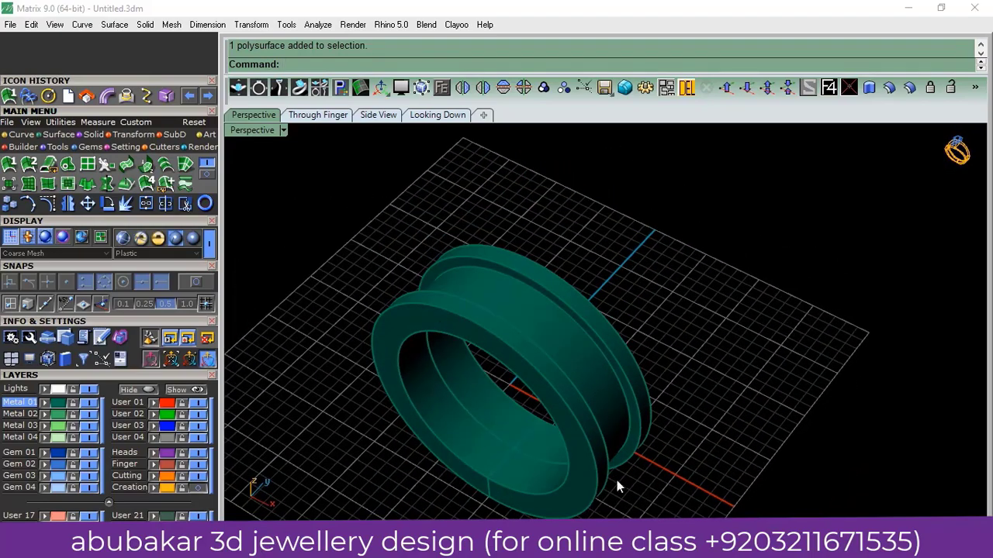
mouse_move(708, 267)
right_mouse_down()
mouse_move(554, 259)
mouse_move(583, 283)
right_mouse_up()
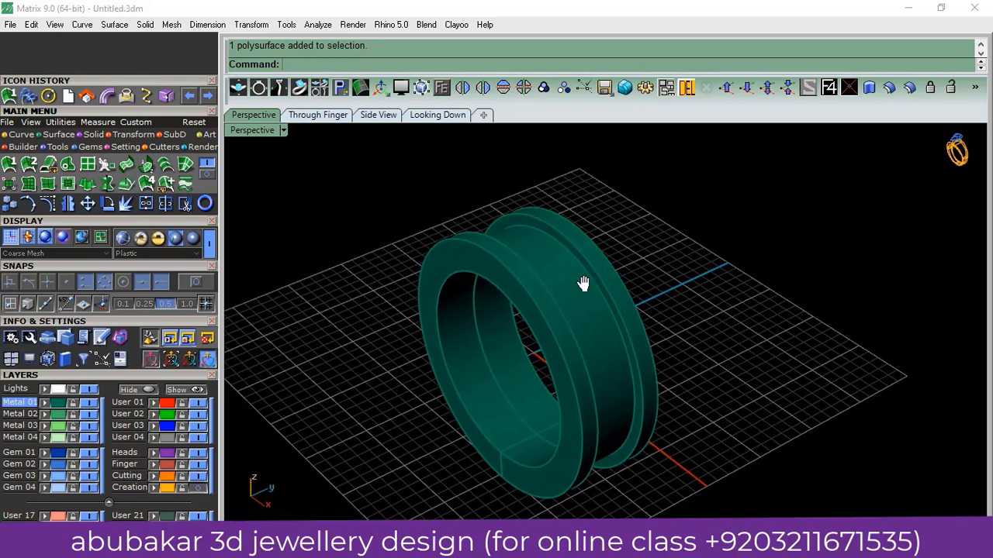
left_click(94, 136)
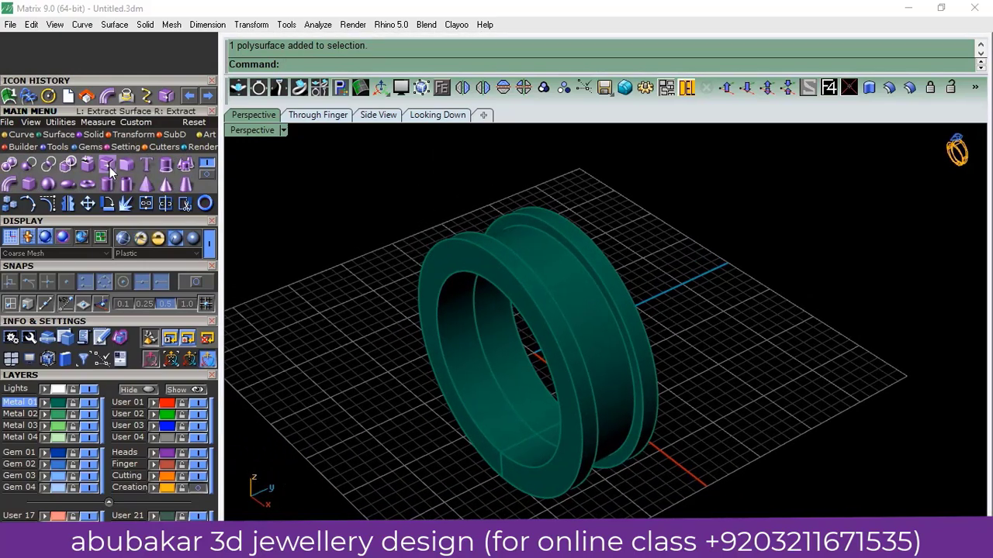
- Extract the ring's inner surface as a separate surface
left_click(159, 185)
right_click_drag(605, 334, 643, 340)
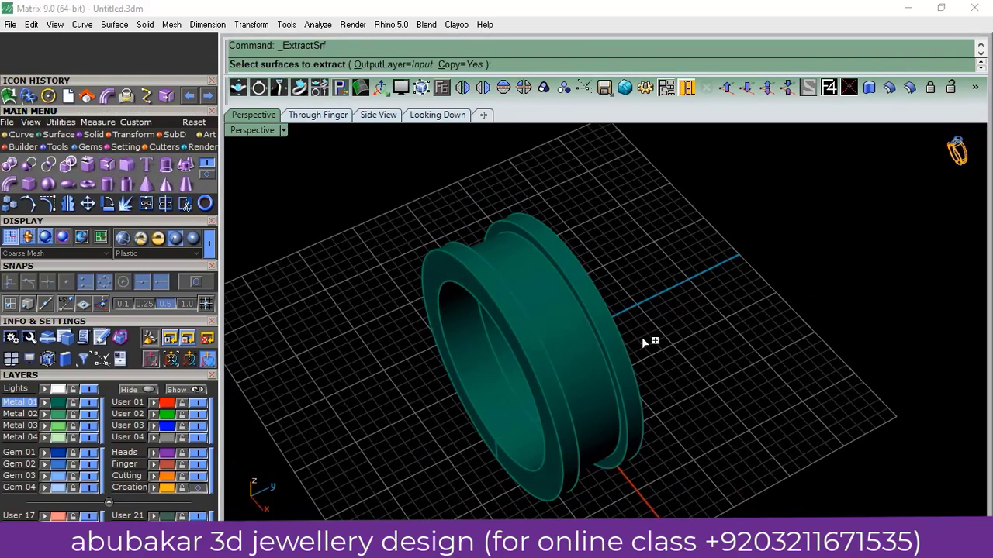
scroll(539, 306, "up", 2)
left_click(538, 306)
key("Return")
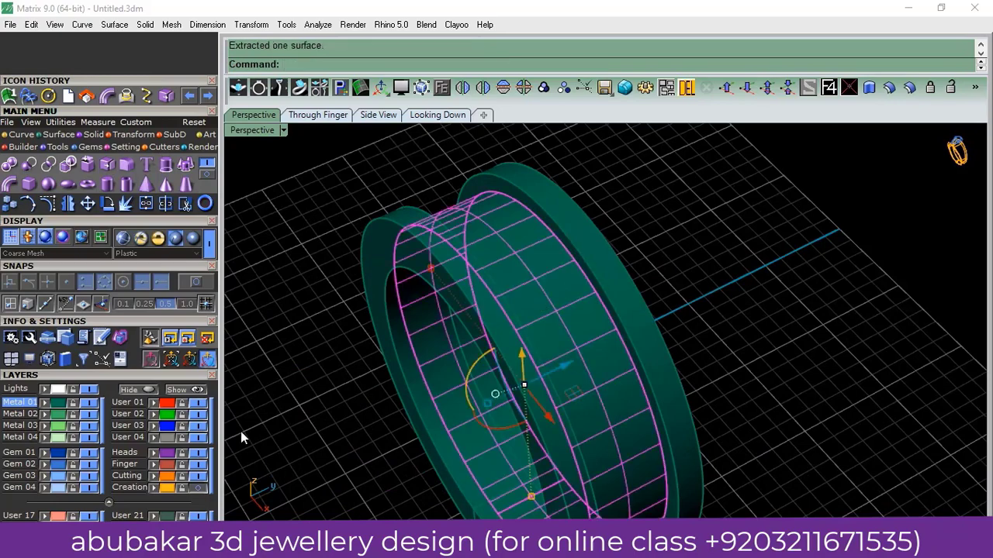
- Move the inner surface to Metal 02, make it current, and hide Metal 01
left_click(44, 413)
left_click(25, 416)
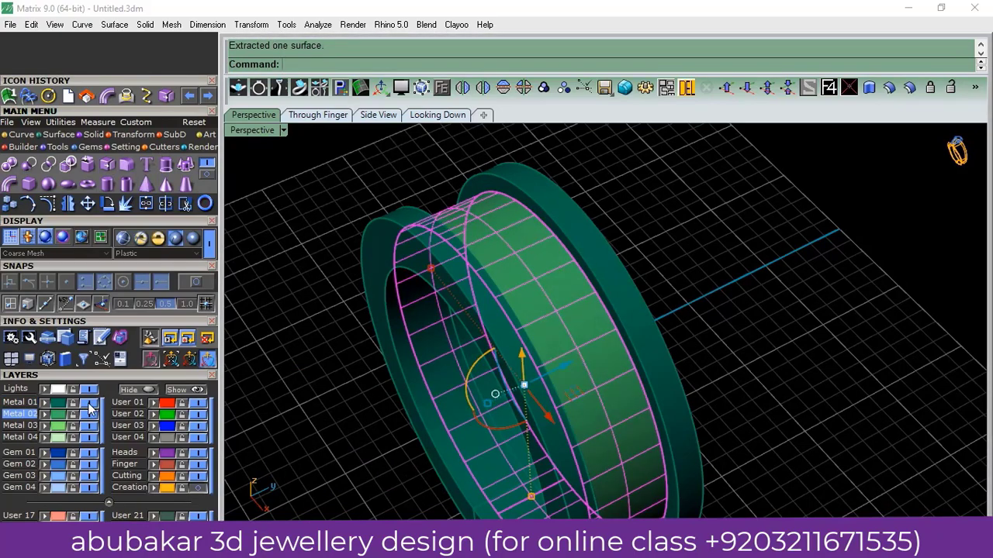
left_click(90, 402)
scroll(498, 329, "down", 2)
scroll(539, 328, "down", 3)
right_click_drag(538, 328, 479, 245)
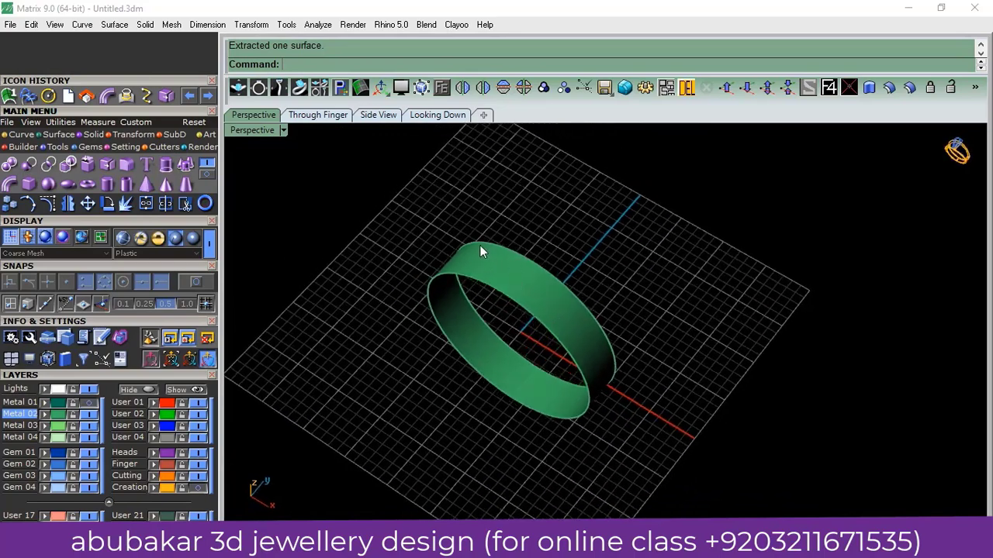
left_click(553, 305)
type("Sm")
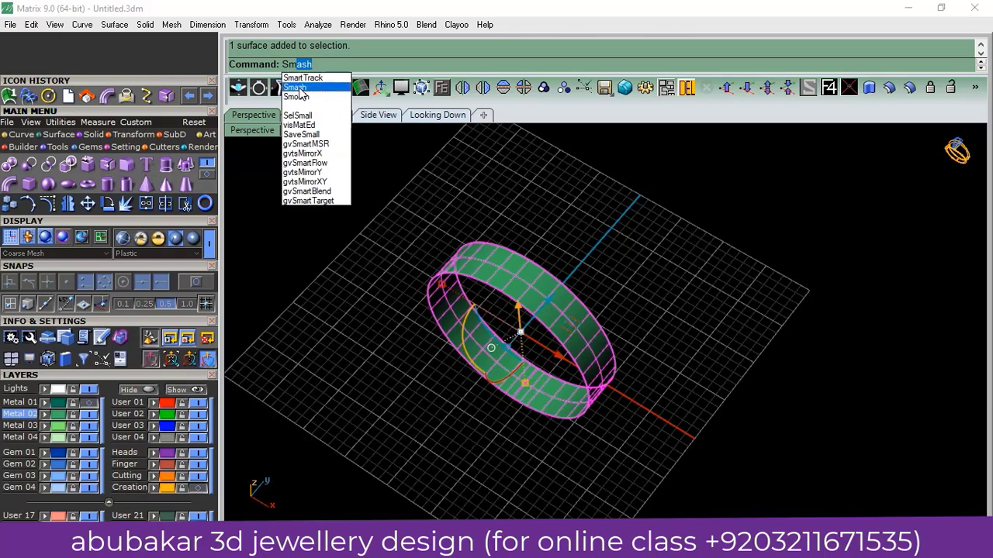
- Smash the inner band into a flat strip with Labels set to Yes
left_click(299, 88)
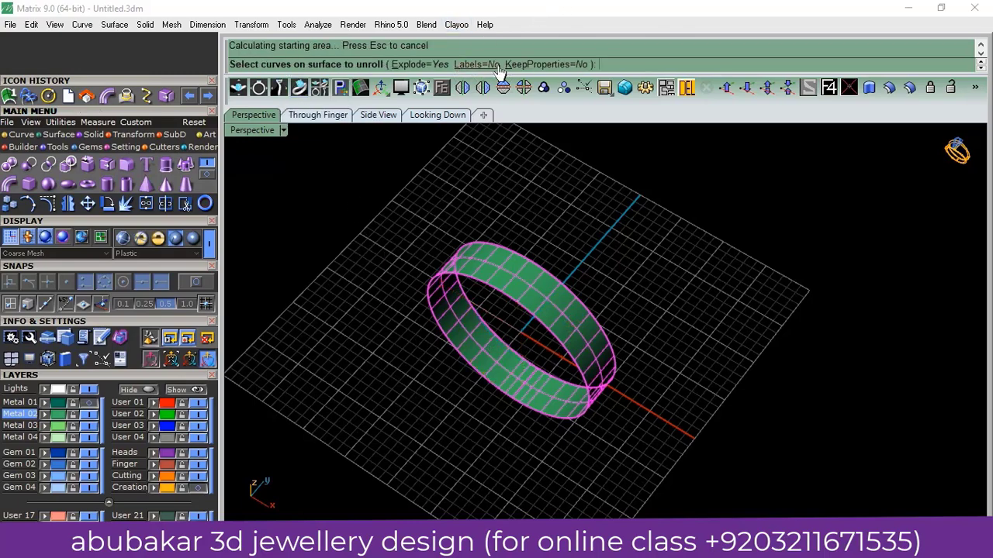
left_click(491, 67)
key("Return")
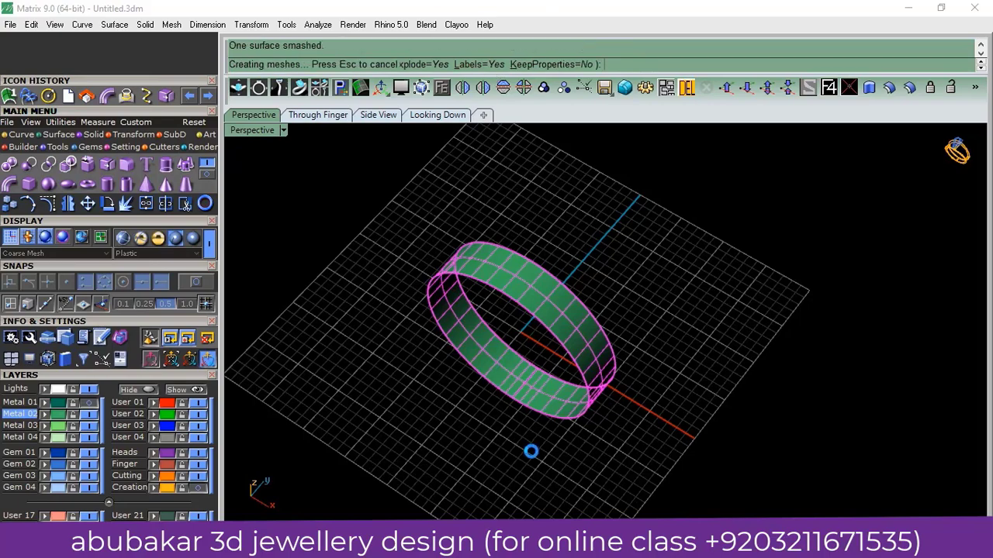
scroll(508, 353, "down", 2)
scroll(508, 353, "down", 3)
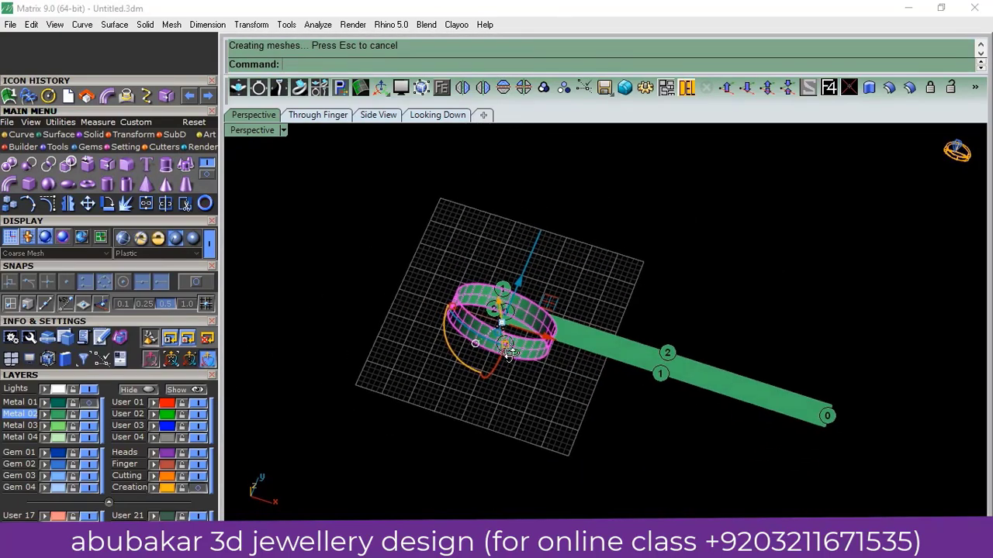
left_click(626, 352)
- Centre the flat strip at the origin and move it to the blue User 02 layer
left_click(54, 123)
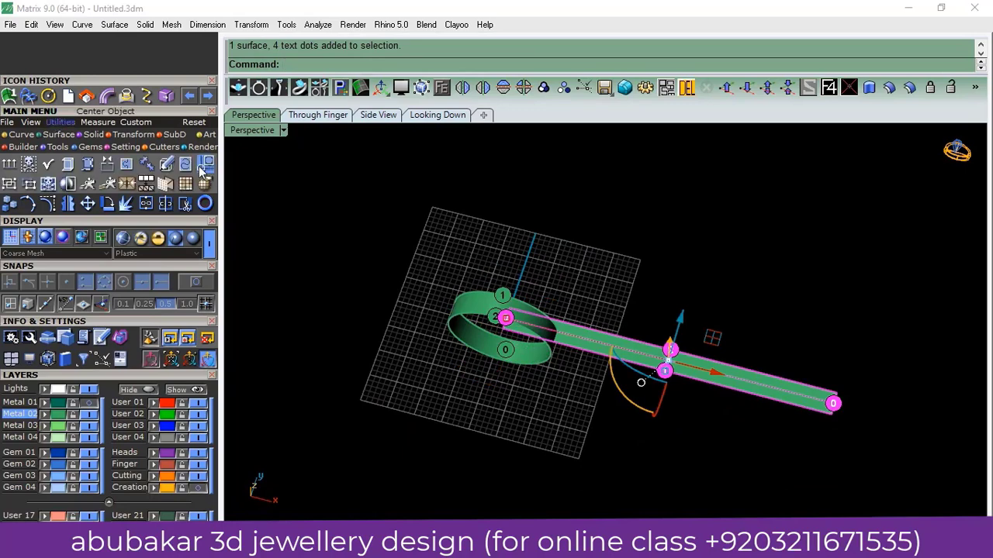
left_click(87, 163)
left_click(516, 376)
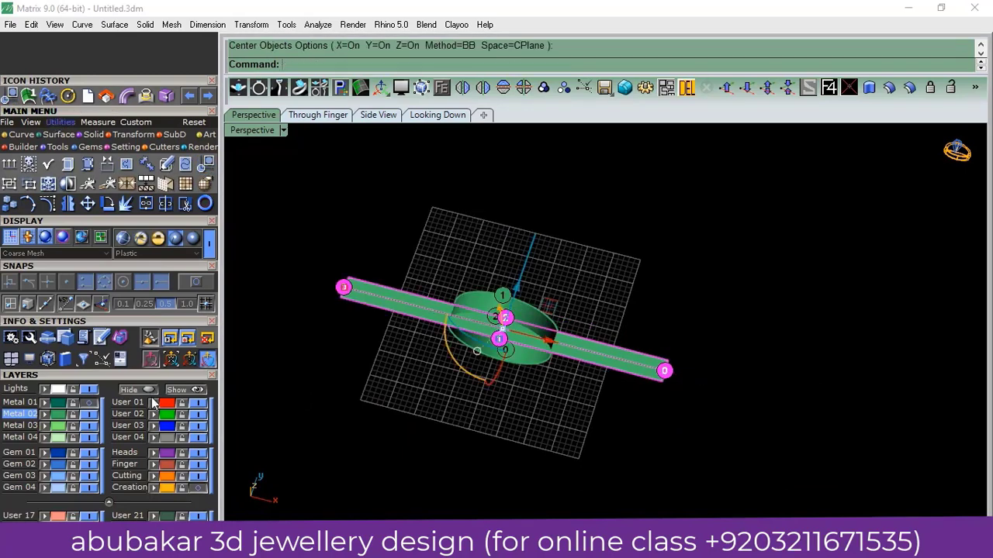
left_click(154, 427)
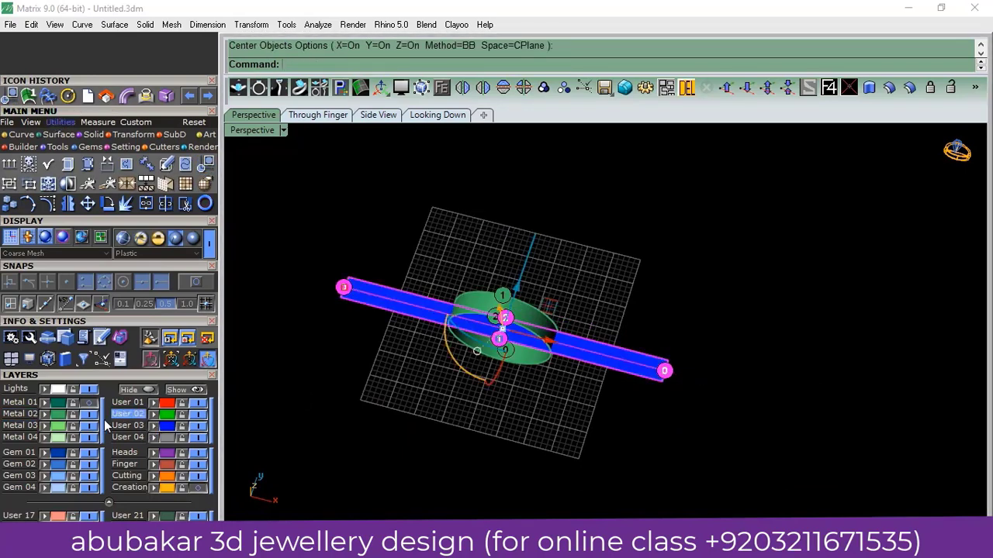
key("Escape")
right_click_drag(489, 421, 479, 370)
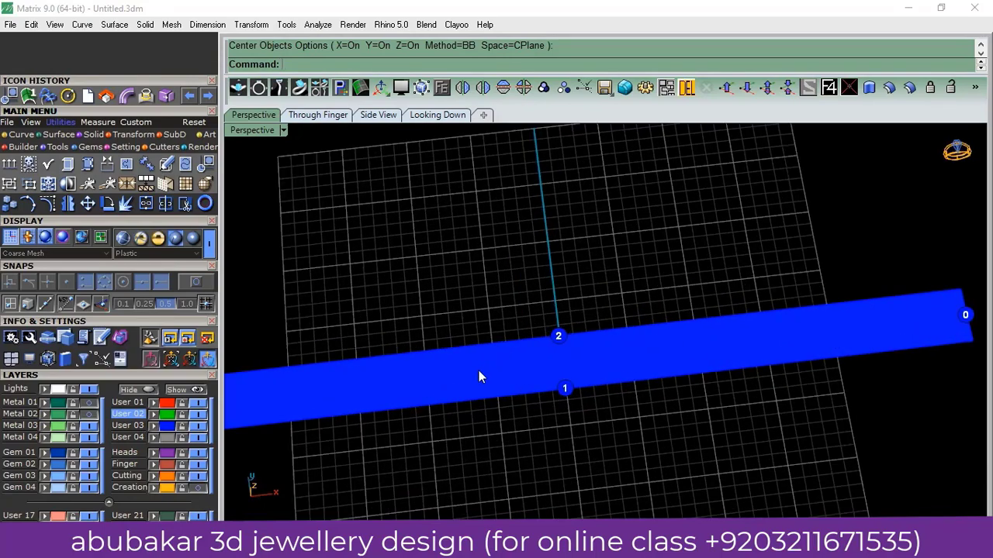
left_click(479, 370)
scroll(537, 306, "down", 2)
left_click(30, 146)
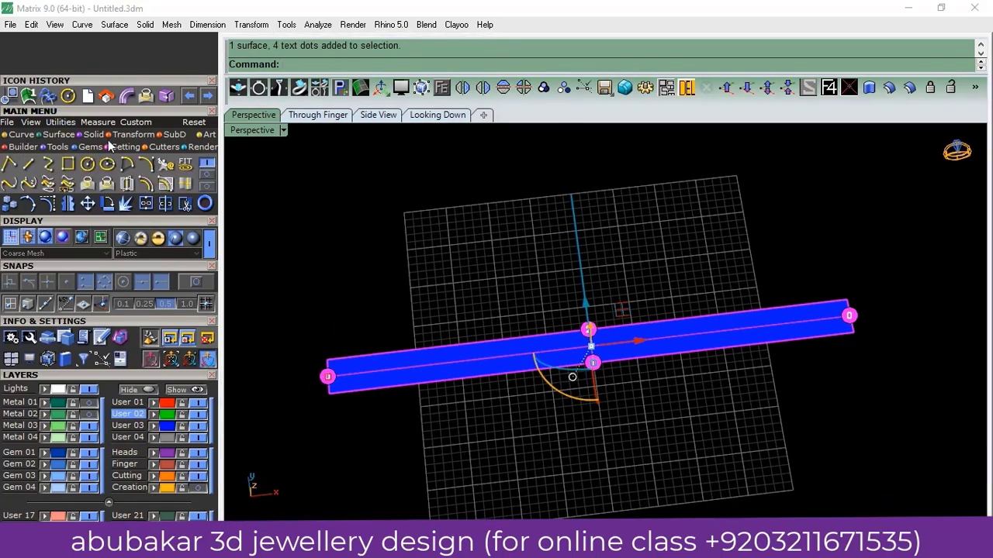
- Duplicate the strip's border as a curve, hide the strip, and view Looking Down
left_click(189, 186)
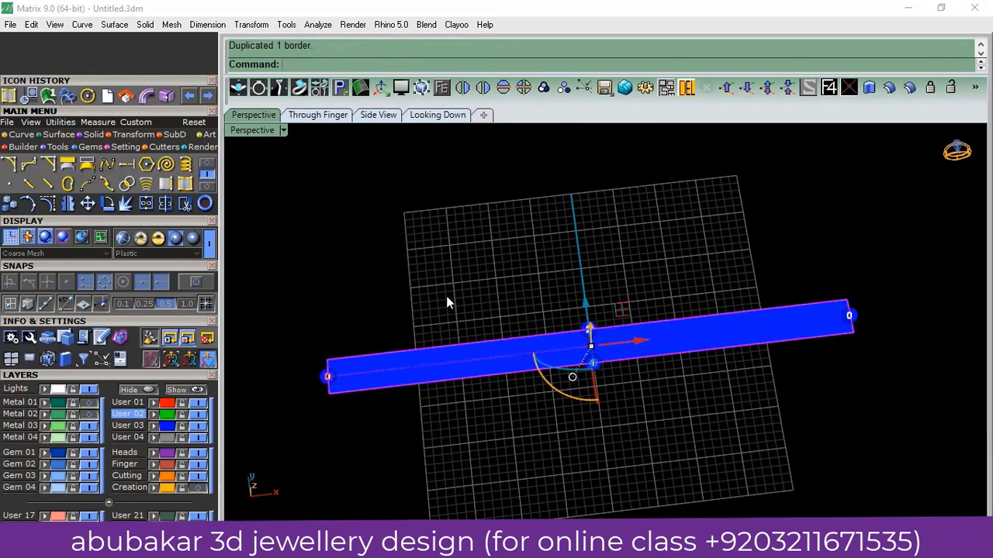
scroll(412, 370, "up", 2)
left_click(199, 426)
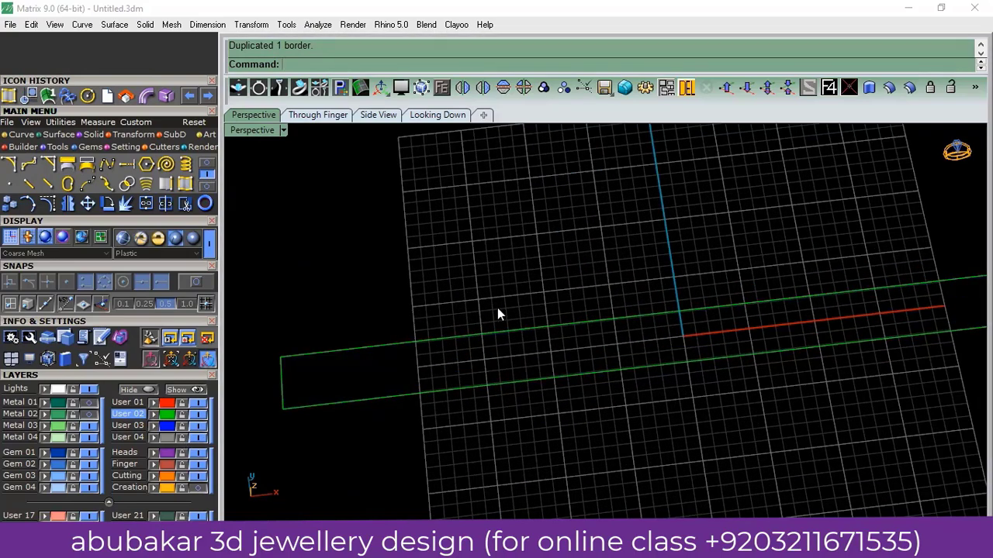
right_click_drag(497, 308, 555, 346)
left_click(452, 116)
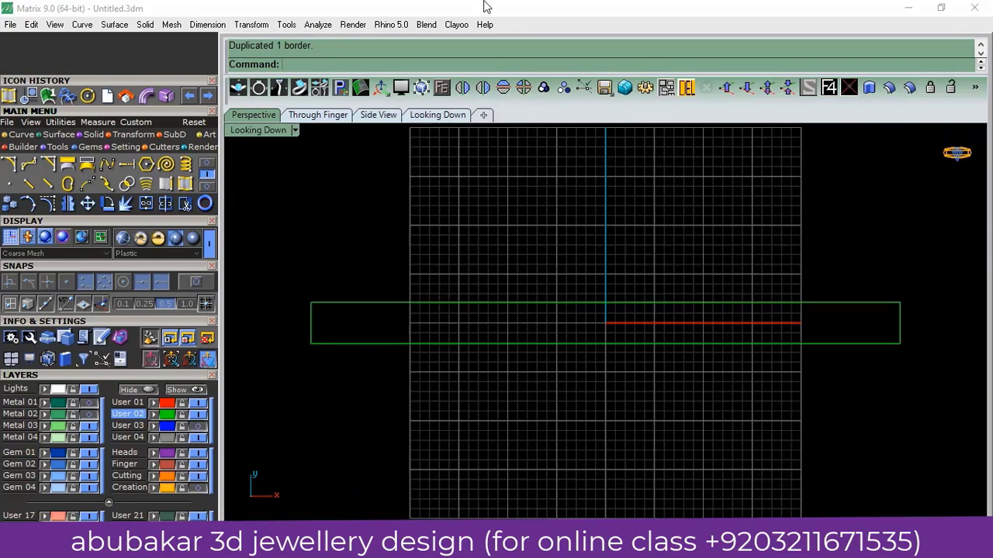
scroll(599, 368, "up", 3)
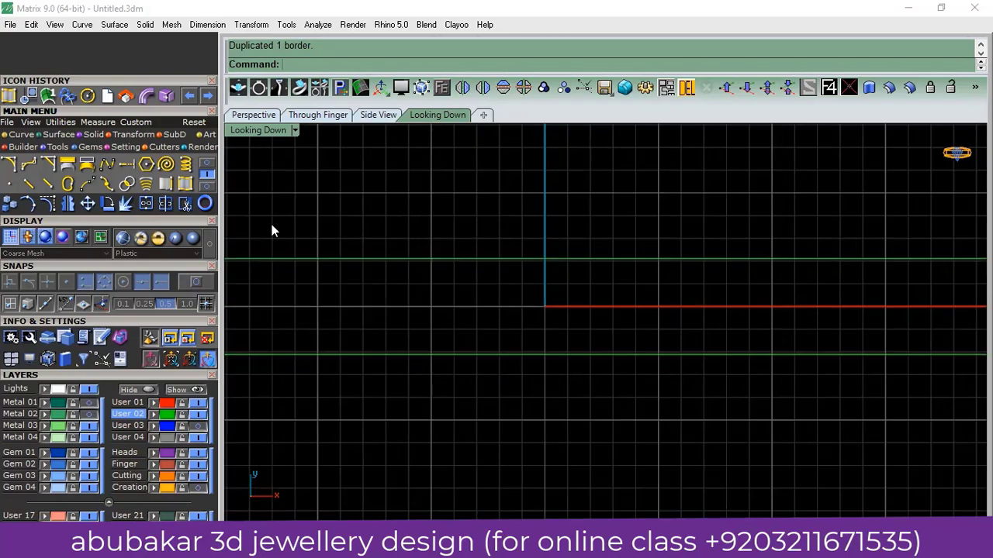
- Draw an ellipse centred at 0,0,0 between the strip's edges and narrow it slightly
left_click(208, 165)
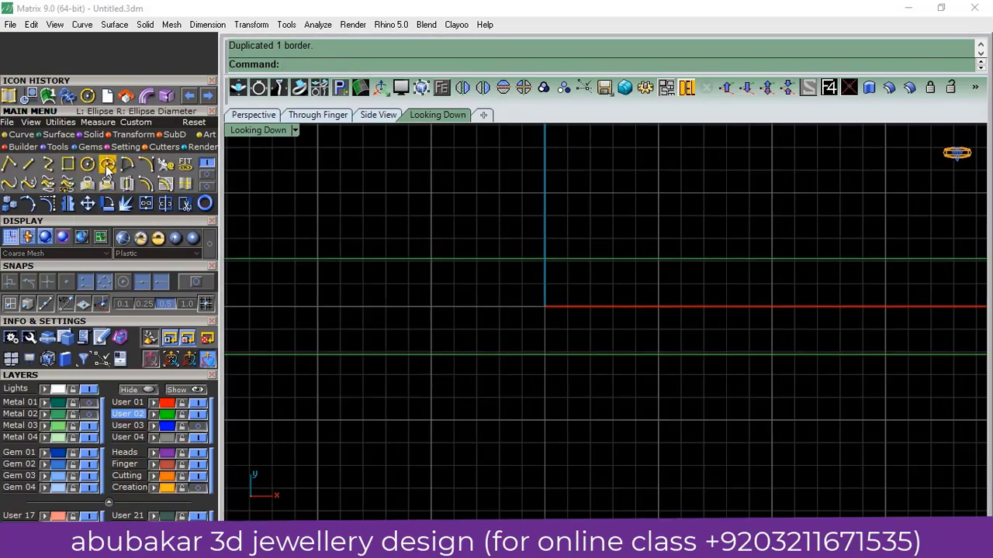
left_click(107, 183)
left_click(828, 88)
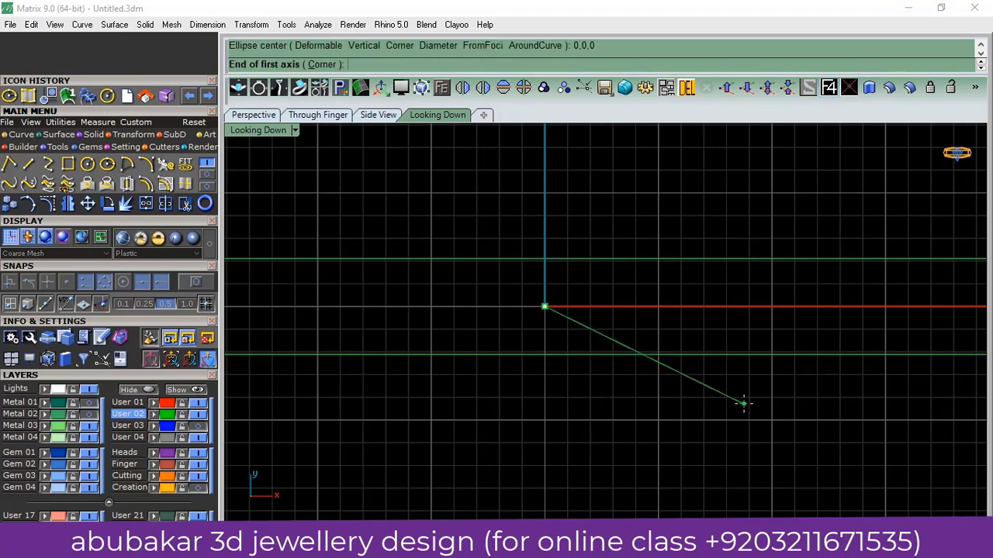
scroll(624, 318, "up", 1)
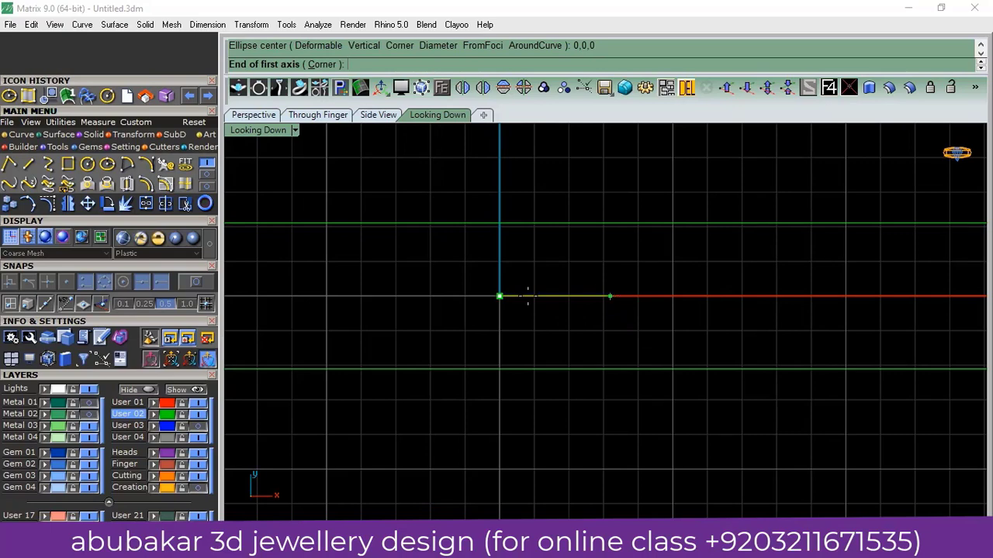
left_click(619, 294)
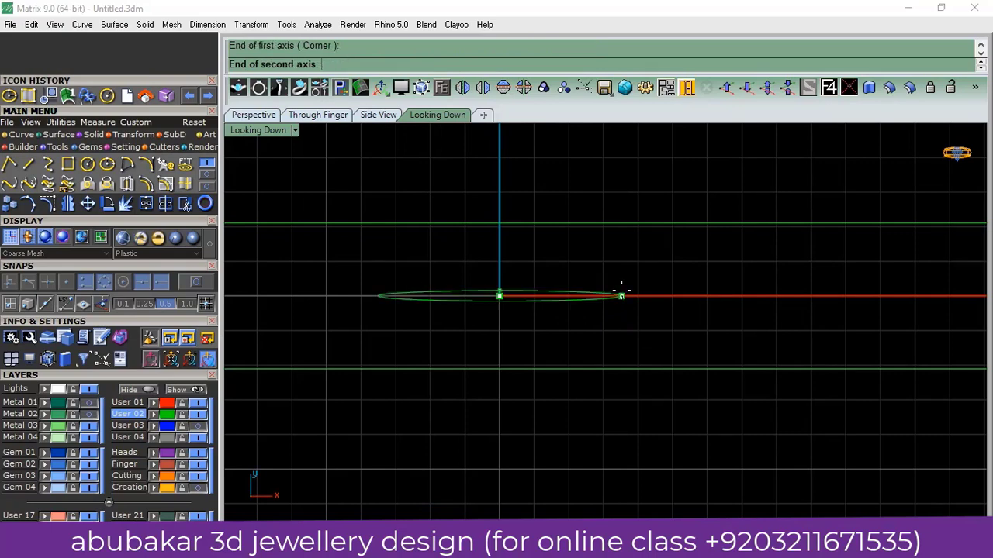
left_click(606, 349)
left_click(390, 301)
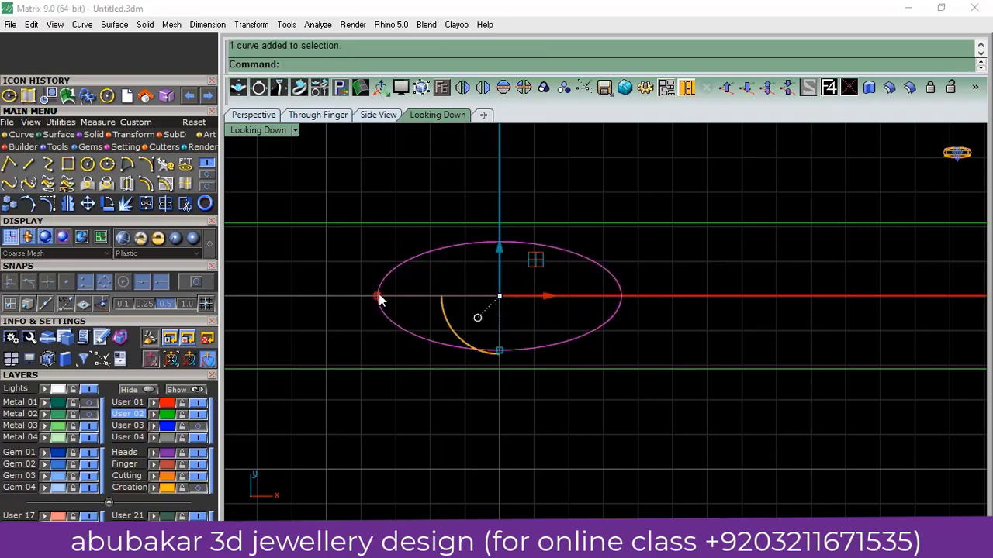
left_click_drag(380, 300, 611, 343)
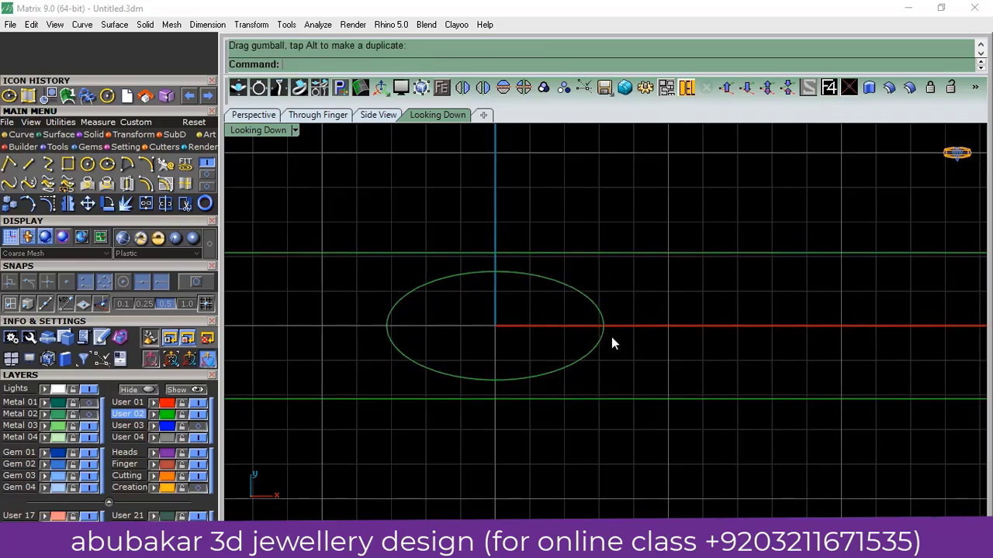
- Draw a rounded rectangle from the ellipse's right end to a corner in the Through Finger view
left_click(67, 164)
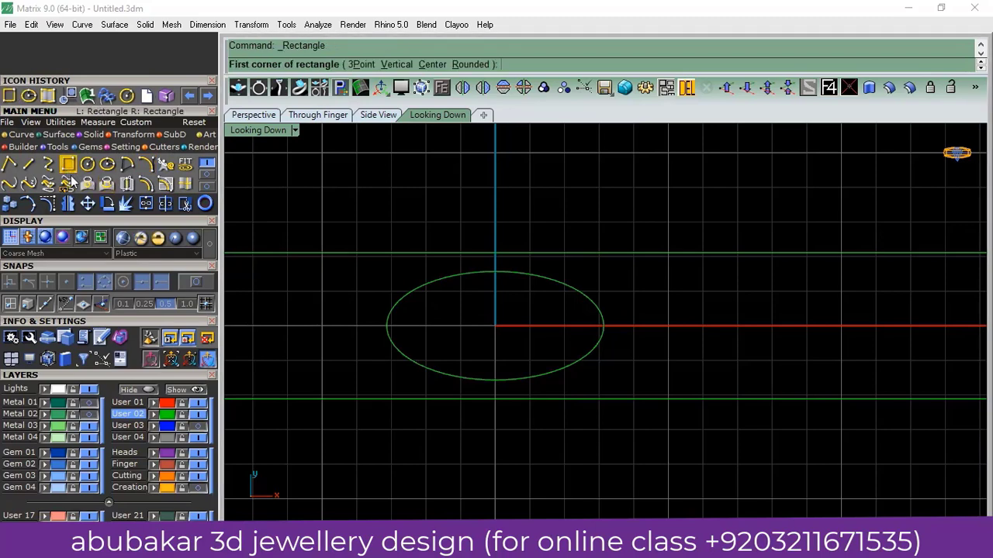
left_click(468, 66)
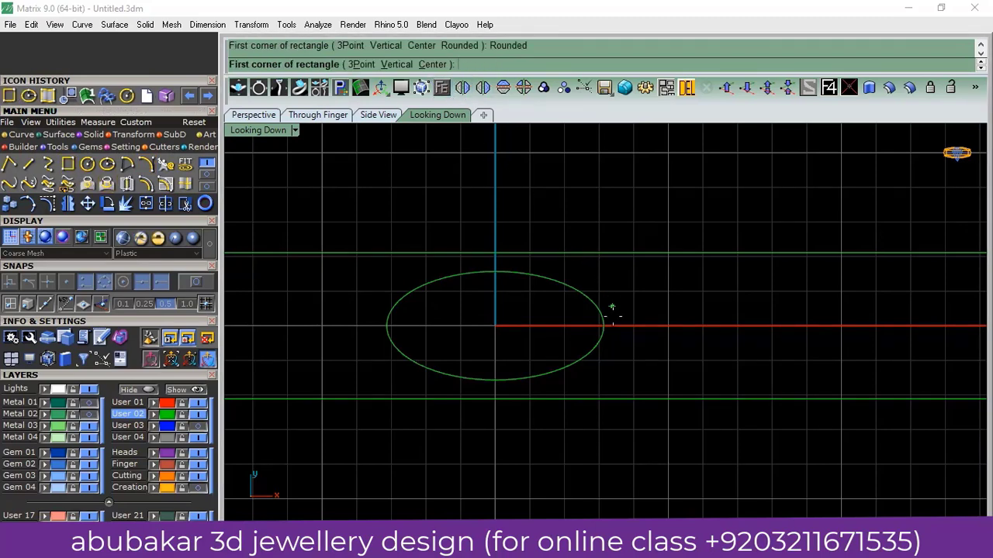
left_click(195, 282)
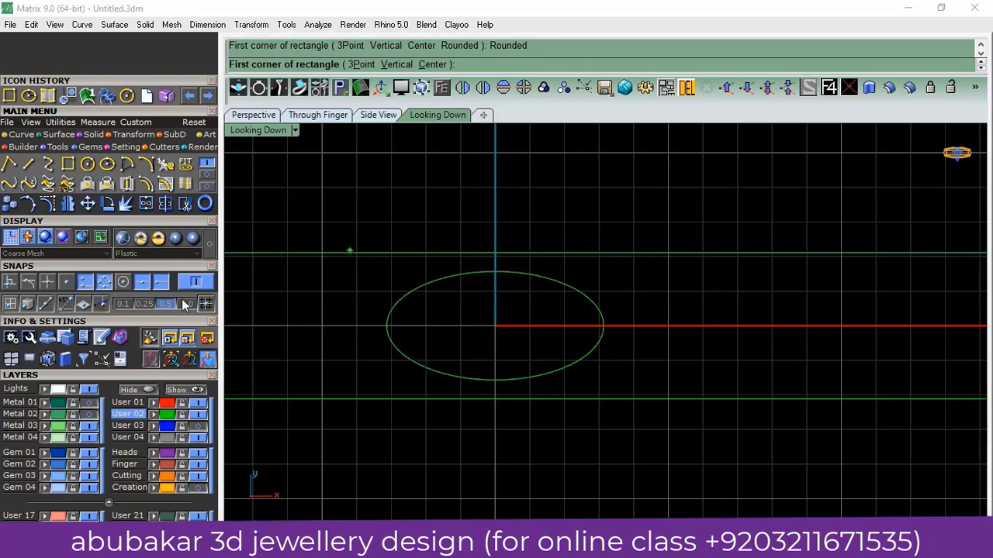
left_click(604, 326)
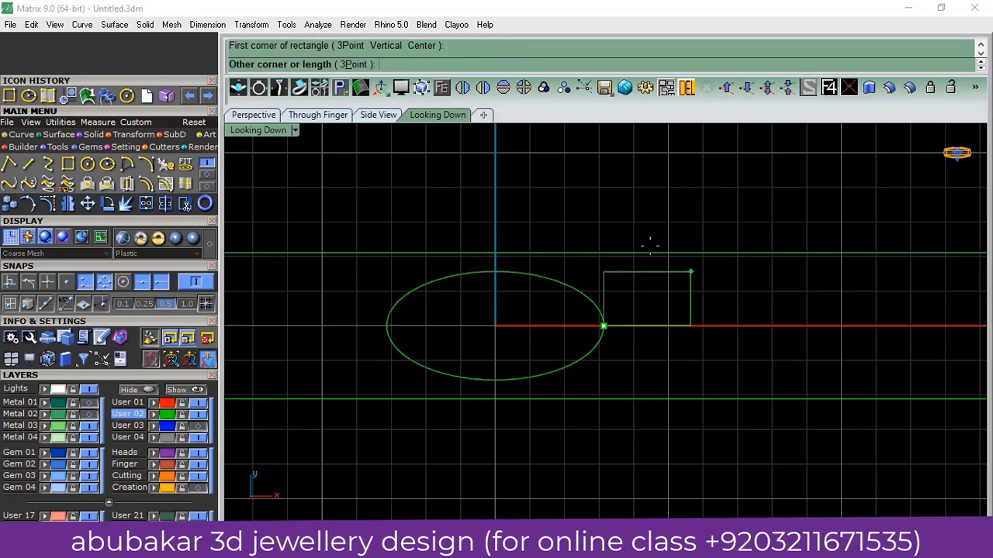
left_click(310, 116)
scroll(582, 341, "up", 2)
scroll(567, 336, "up", 1)
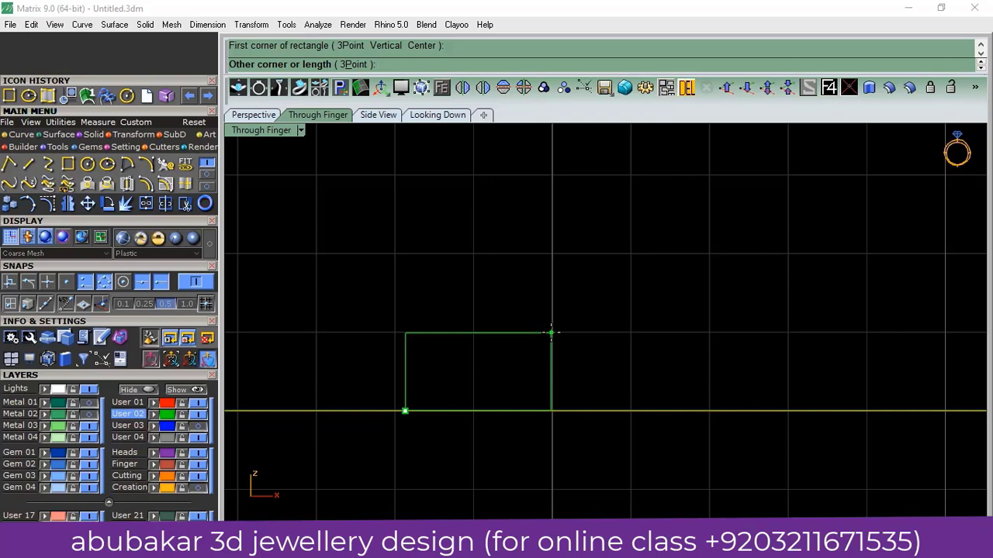
left_click(550, 332)
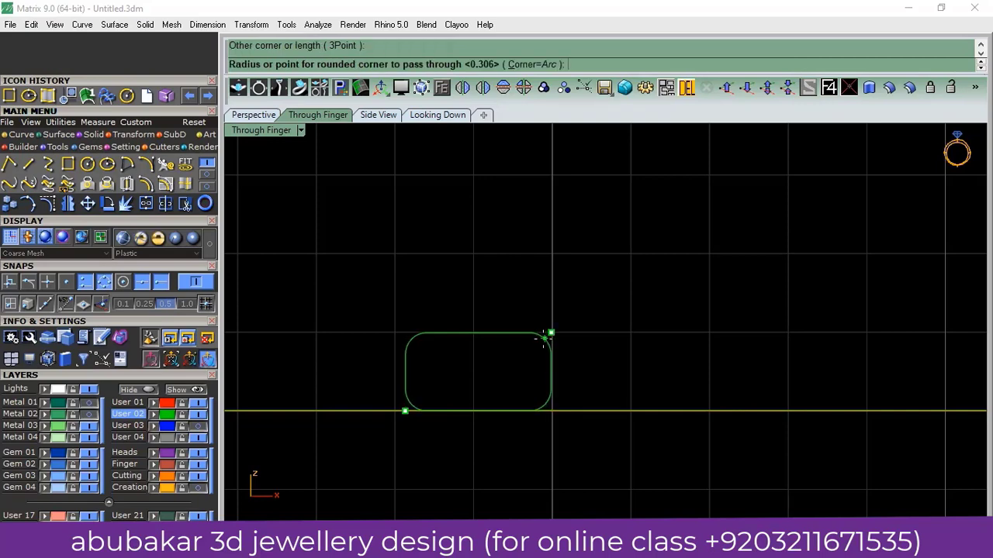
- Finish the capsule profile and move it onto the ellipse's right quad point
left_click(514, 347)
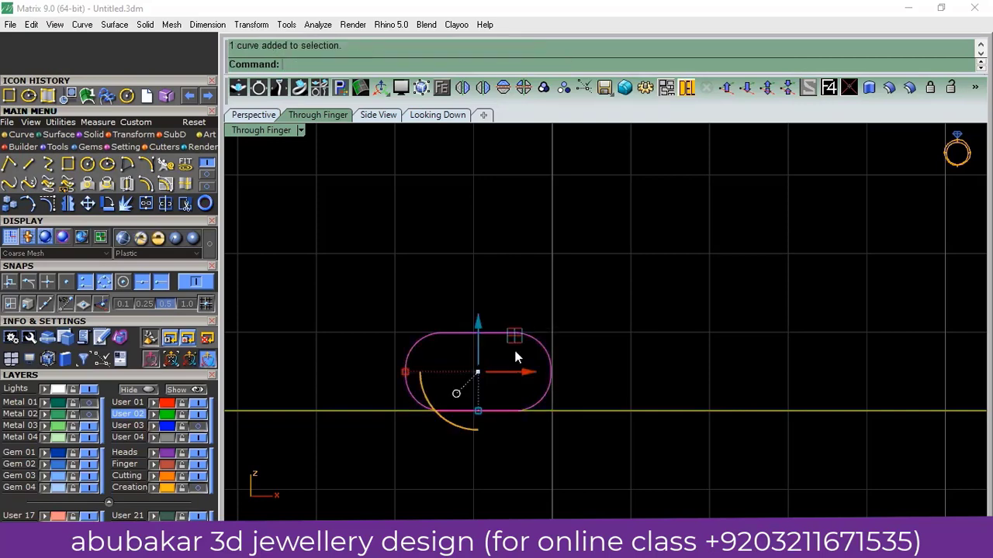
left_click(253, 115)
left_click(553, 325)
scroll(672, 406, "up", 2)
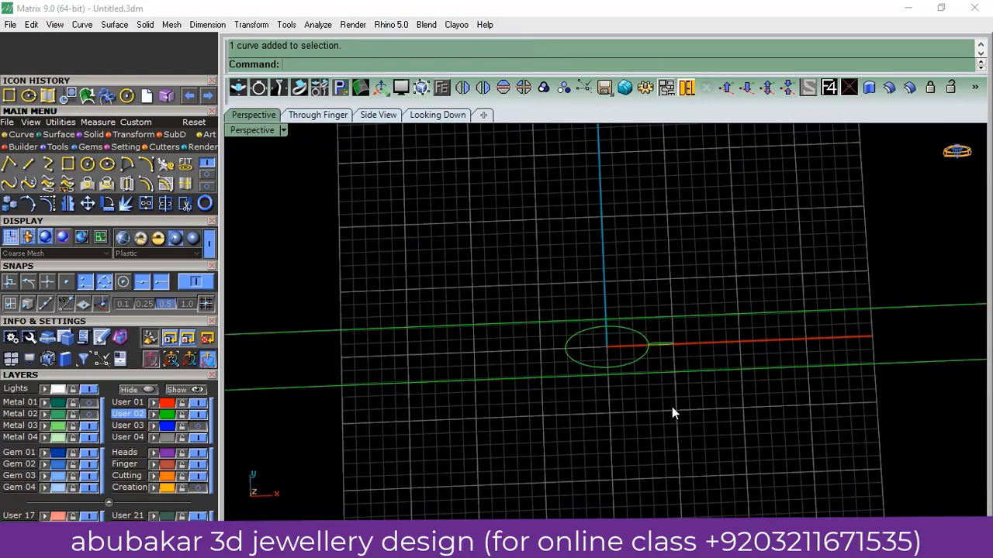
scroll(658, 347, "up", 2)
scroll(665, 347, "up", 4)
left_click(691, 335)
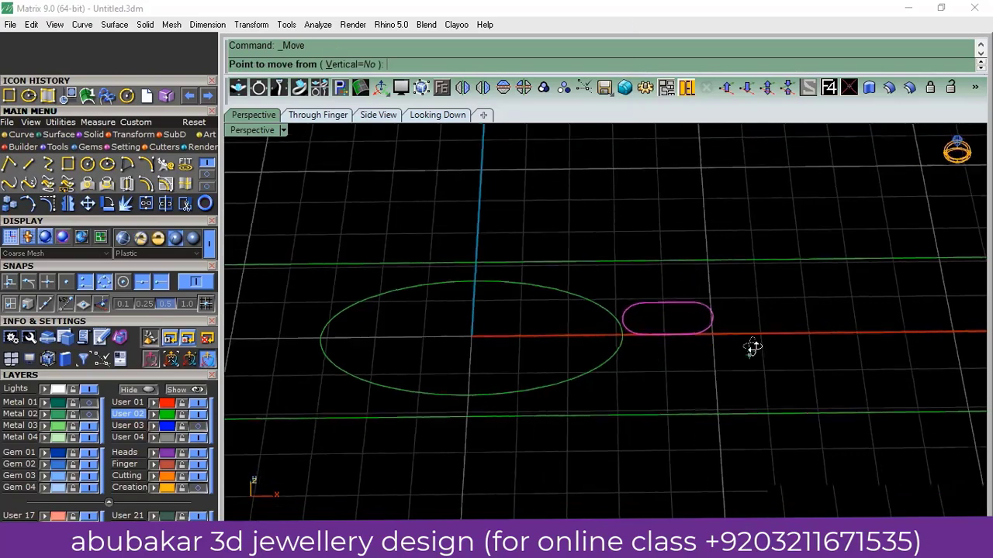
scroll(675, 339, "up", 2)
left_click(658, 321)
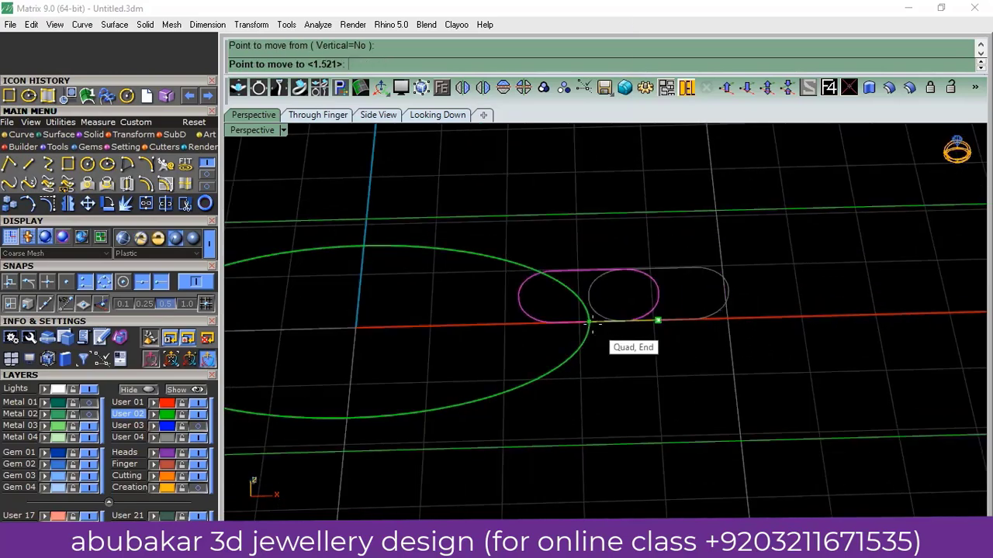
left_click(588, 326)
key("Escape")
- Lower the capsule vertically in the Through Finger view to centre it on the ellipse
right_click_drag(675, 373, 643, 290)
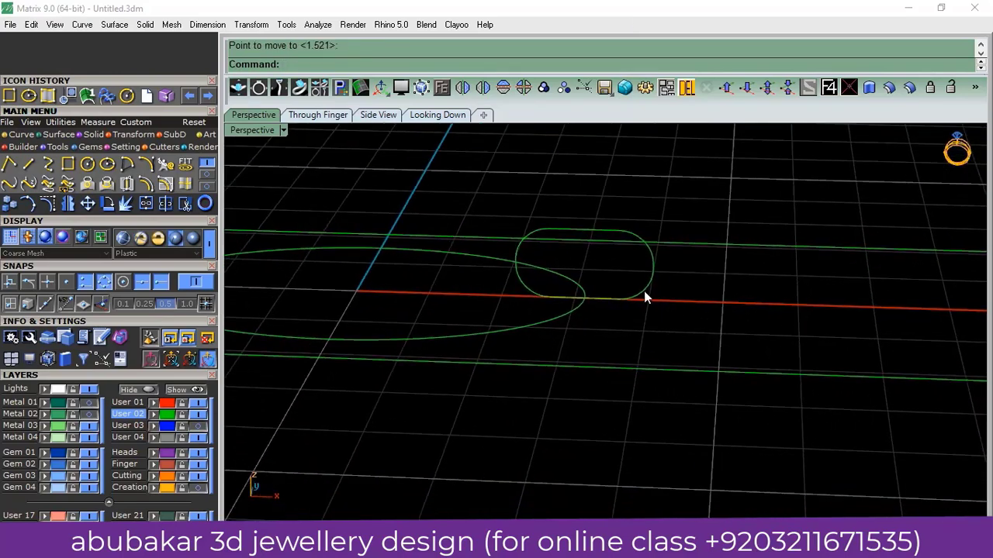
left_click(644, 291)
left_click(315, 115)
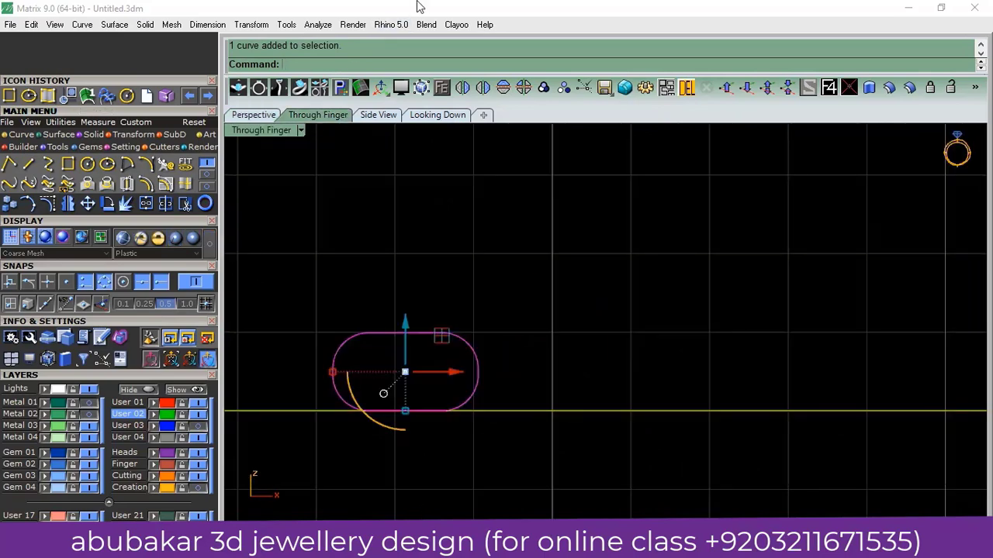
left_click_drag(442, 320, 434, 363)
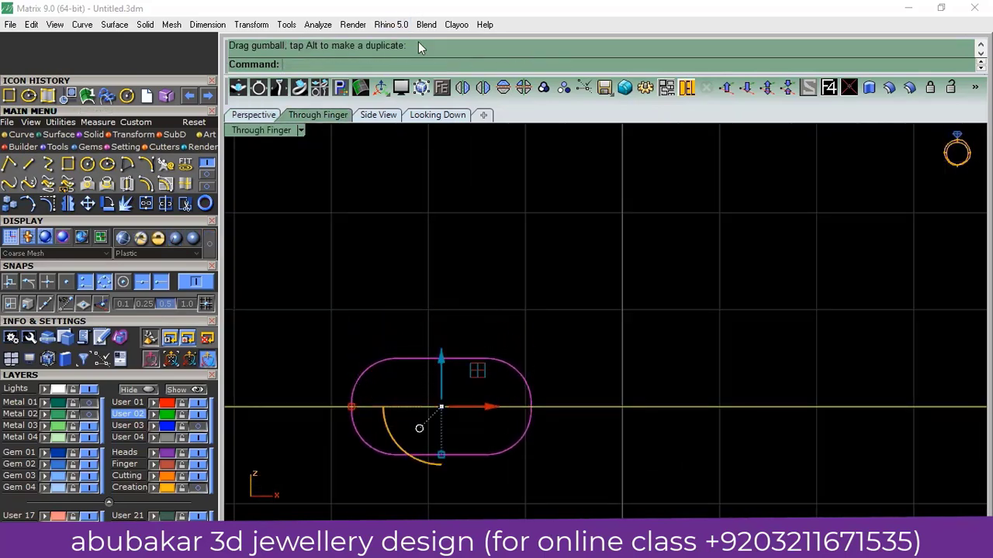
left_click(253, 115)
- Undo an accidental move and window-select both the ellipse and the capsule
left_click(643, 334, "shift")
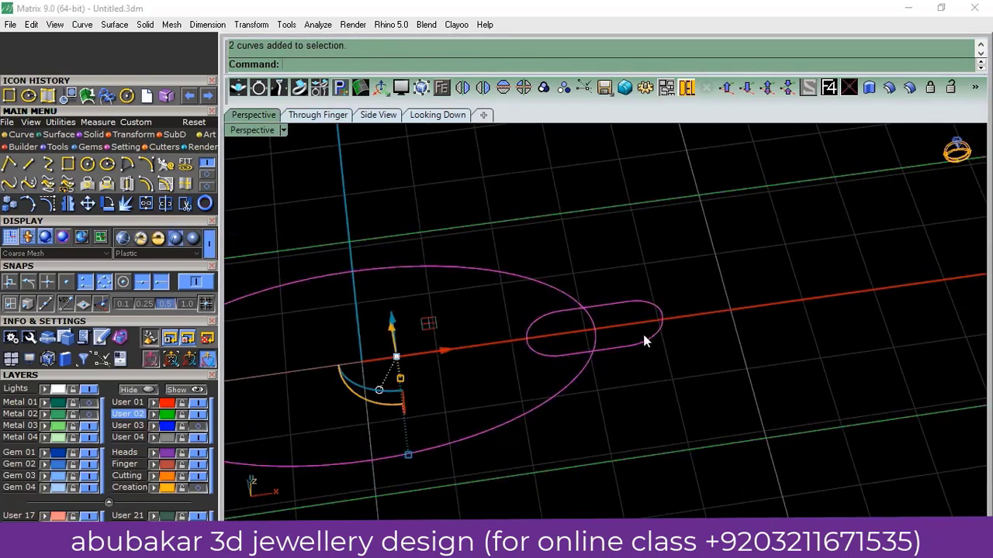
left_click_drag(656, 314, 644, 326)
key("ctrl+z")
left_click(571, 318)
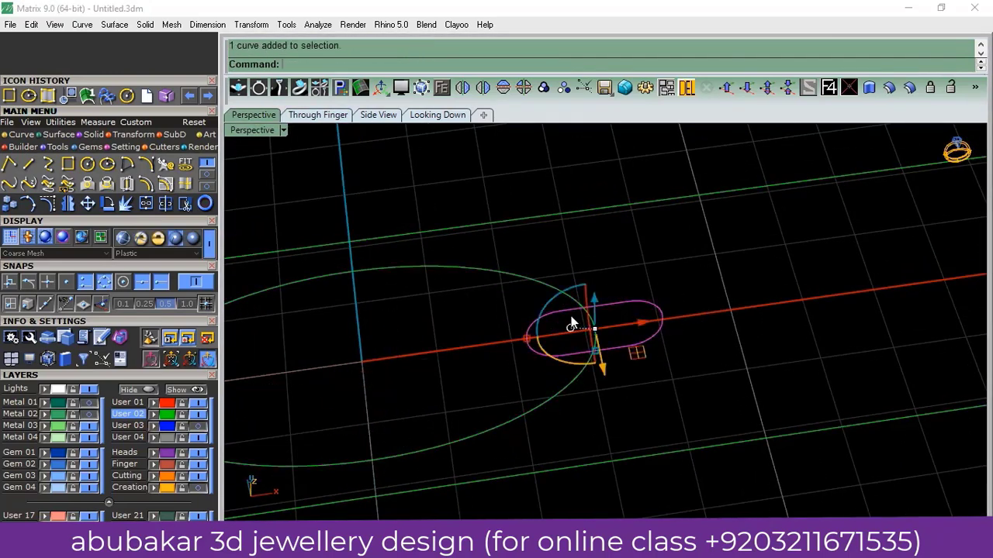
scroll(572, 319, "up", 2)
left_click_drag(517, 347, 532, 343)
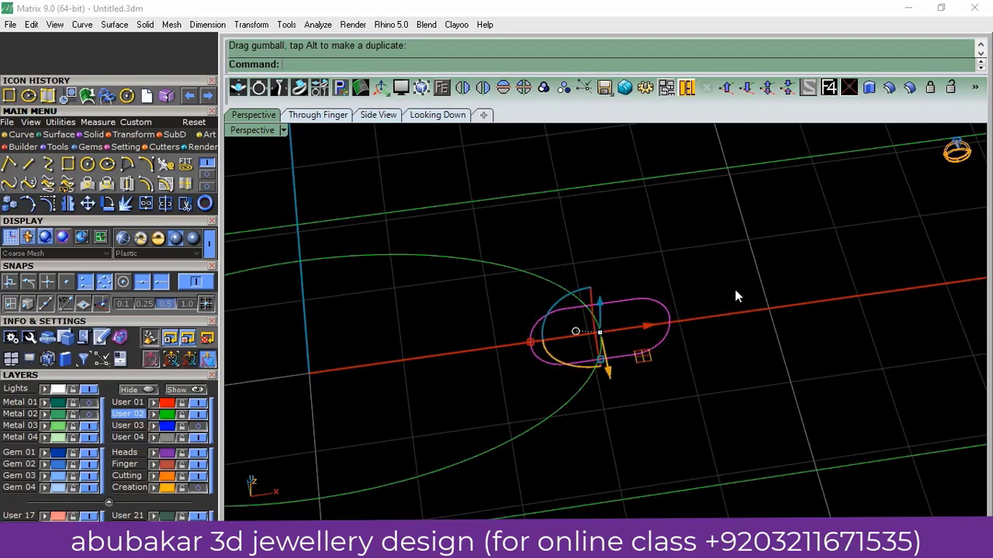
mouse_move(734, 290)
right_mouse_down()
mouse_move(690, 220)
mouse_move(583, 309)
right_mouse_up()
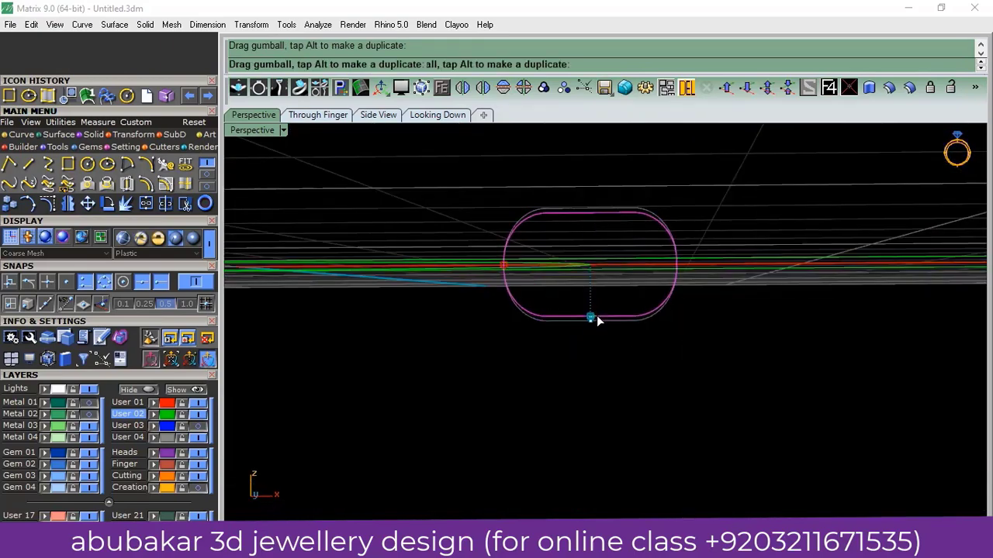
left_click_drag(743, 242, 423, 372)
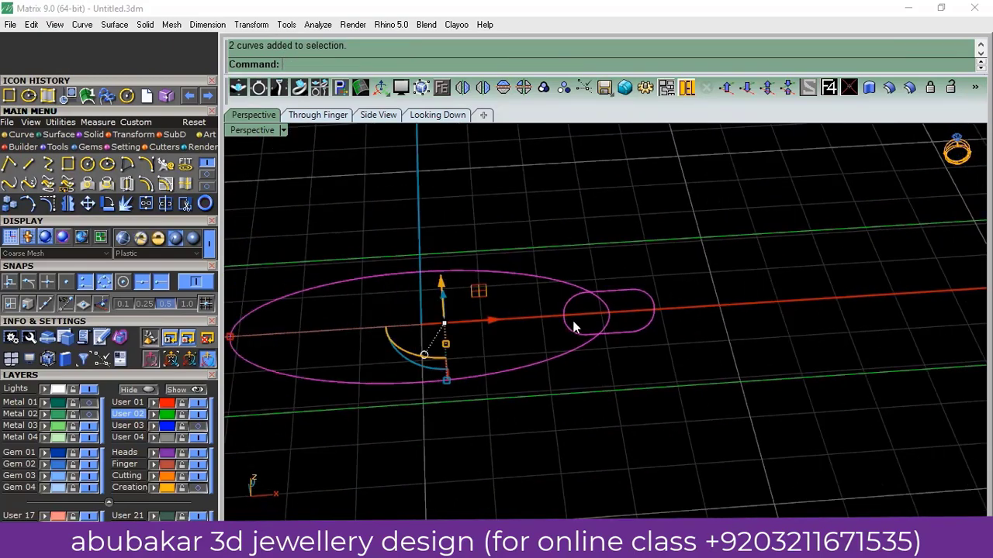
- Sweep the capsule around the ellipse onto the Gem 01 layer, inspect the tube, then undo it
left_click(88, 97)
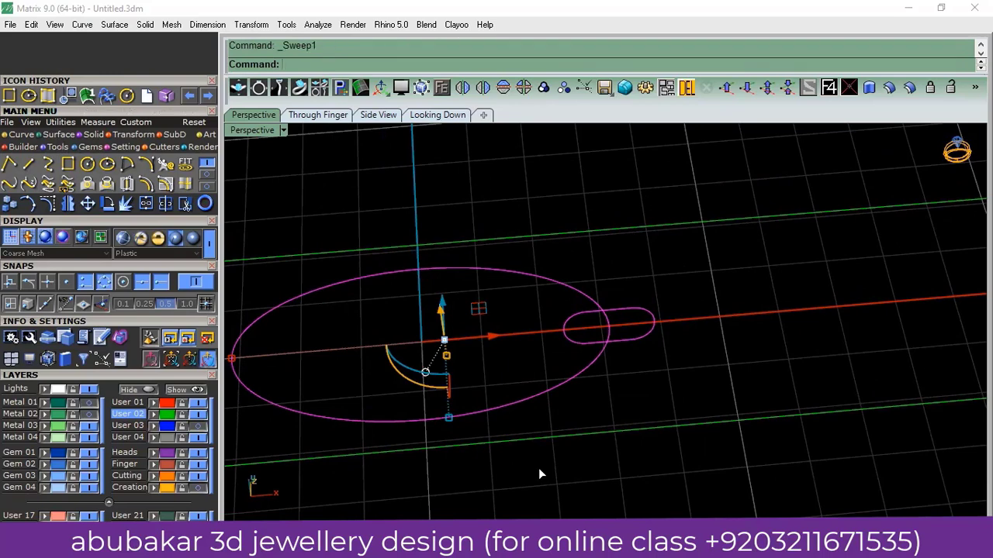
key("Return")
key("Return")
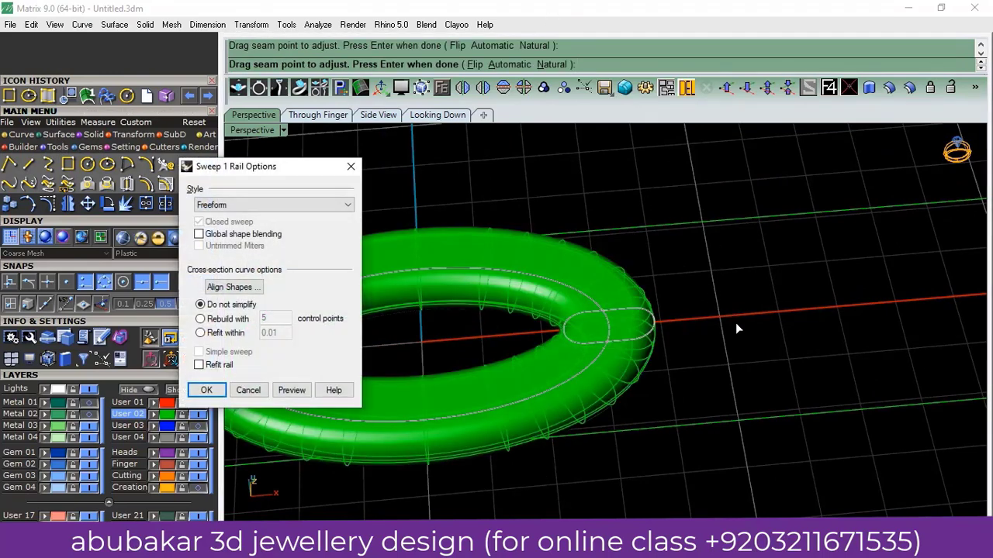
key("Return")
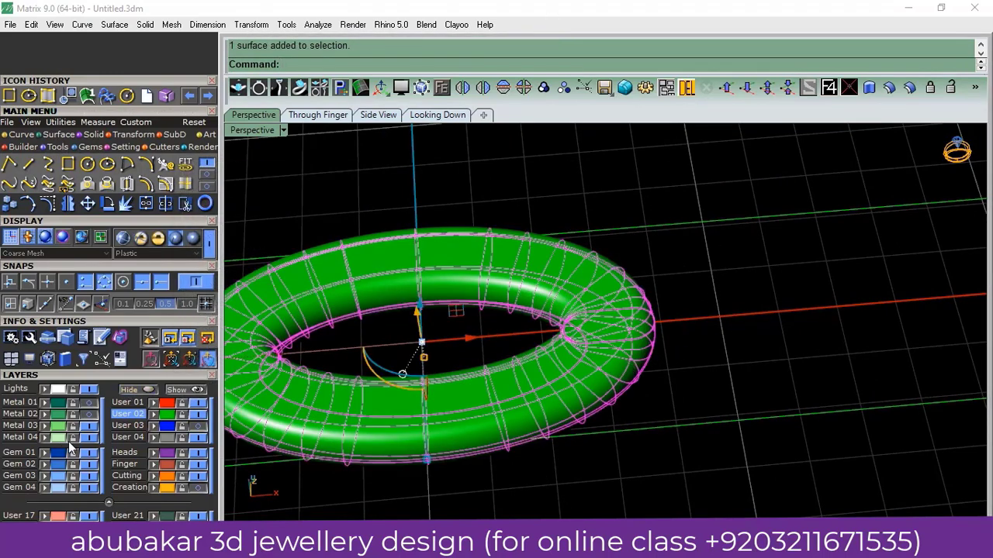
left_click(44, 459)
left_click(868, 317)
mouse_move(868, 317)
right_mouse_down()
mouse_move(631, 383)
mouse_move(679, 346)
right_mouse_up()
left_click(685, 342)
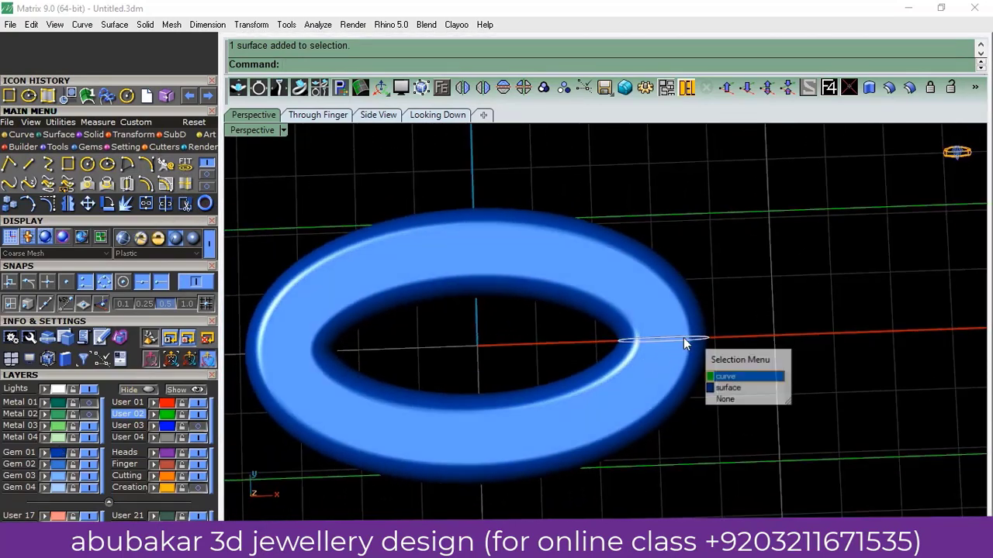
right_click_drag(773, 317, 716, 348)
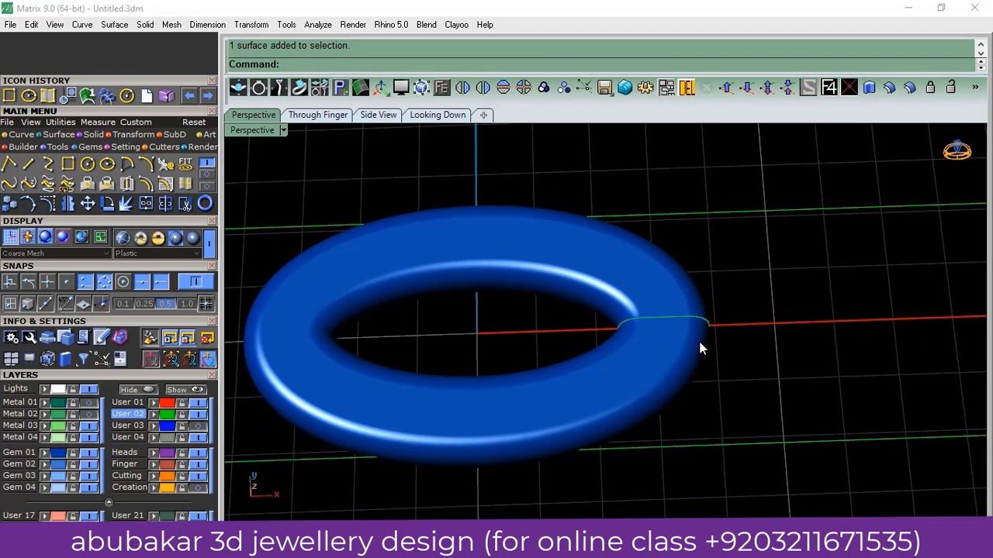
key("ctrl+z")
- Redo the Sweep1 on the ellipse and capsule curves and put the tube on Gem 01
left_click_drag(733, 287, 518, 378)
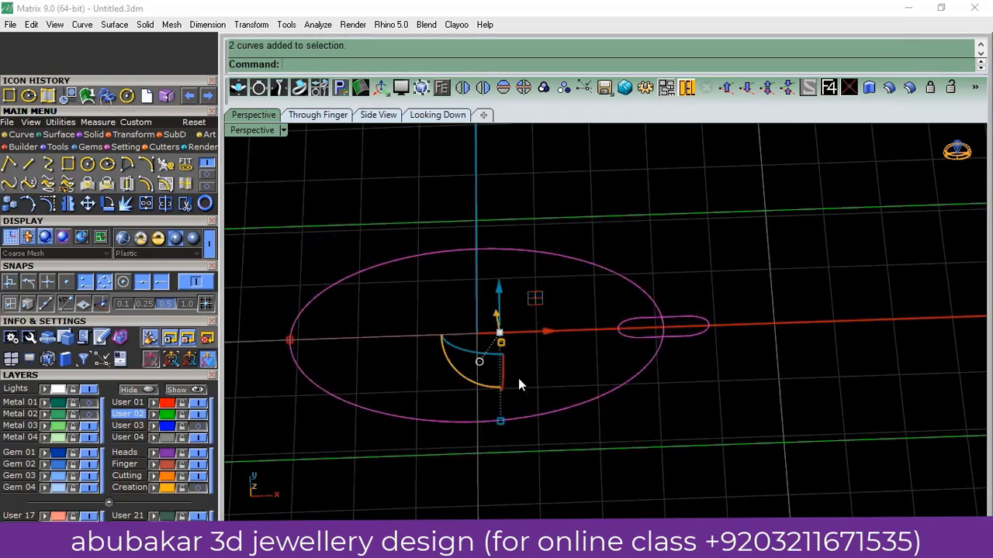
key("Return")
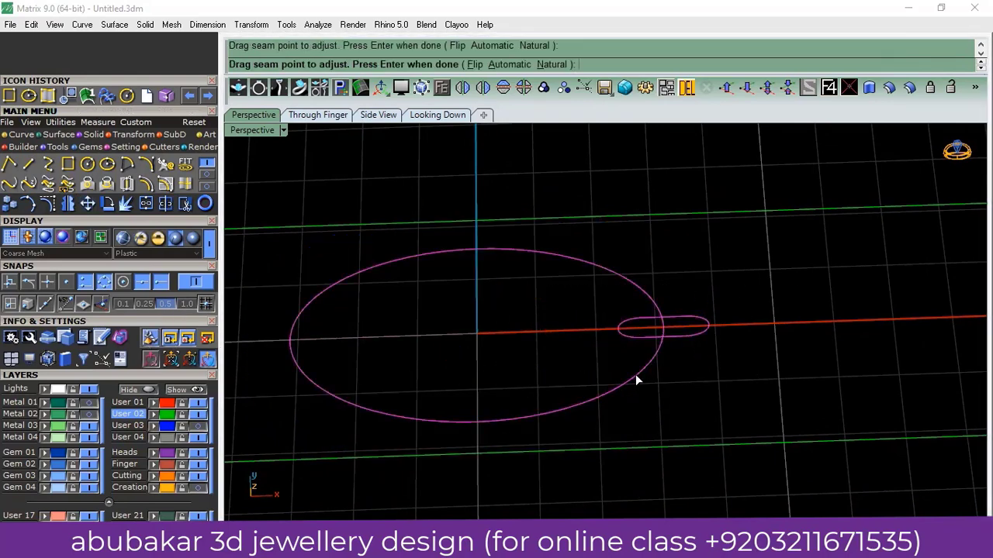
key("Return")
key("Return")
scroll(829, 352, "up", 2)
left_click(669, 374)
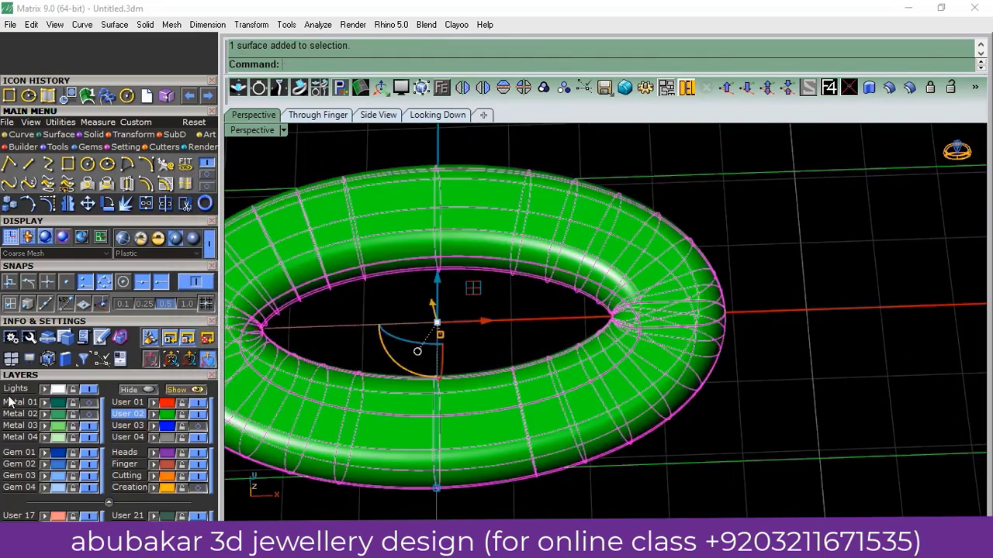
left_click(43, 453)
key("Escape")
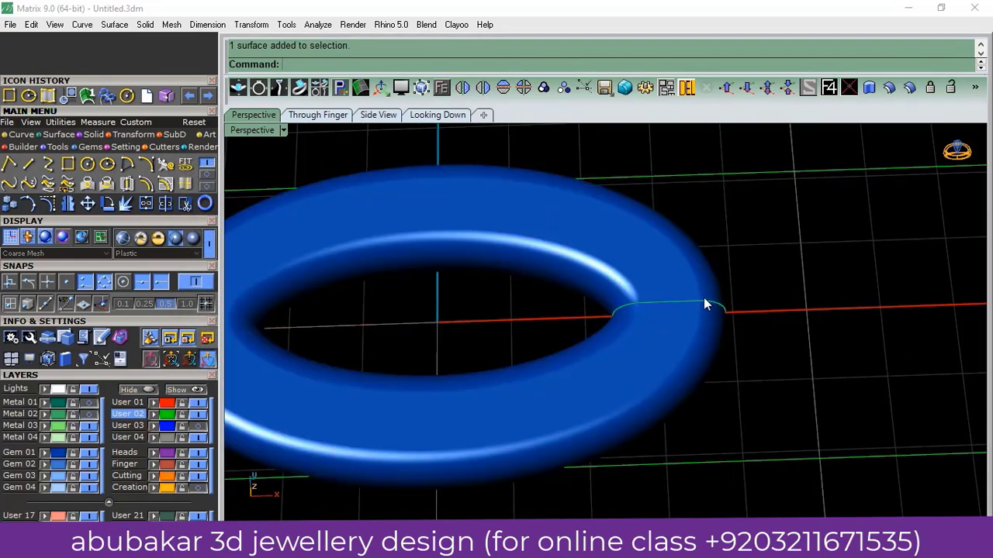
- Select the capsule profile curve and drag its gumball to reshape the history-linked band
left_click(704, 303)
left_click(733, 334)
mouse_move(728, 370)
right_mouse_down()
mouse_move(674, 326)
mouse_move(660, 326)
right_mouse_up()
left_click_drag(660, 325, 688, 288)
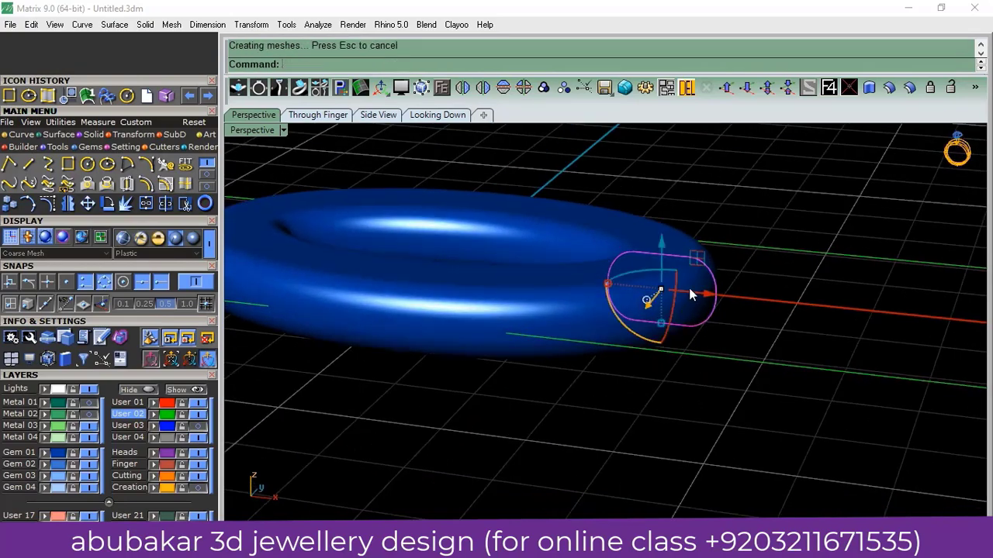
right_click_drag(689, 288, 723, 368)
left_click_drag(618, 315, 622, 315)
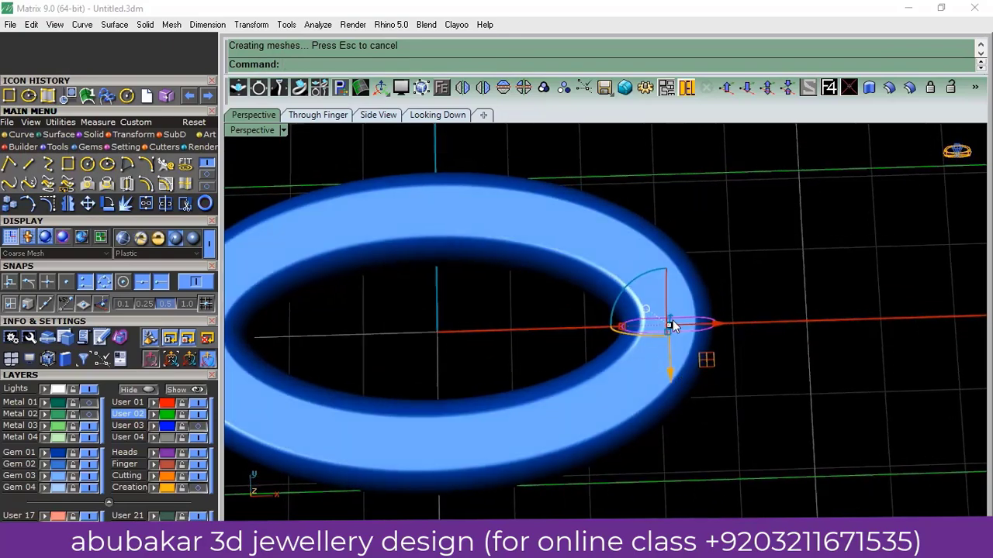
- Deselect the profile and zoom out to view the whole rebuilt band
right_click_drag(671, 326, 729, 322)
key("Escape")
scroll(729, 321, "down", 2)
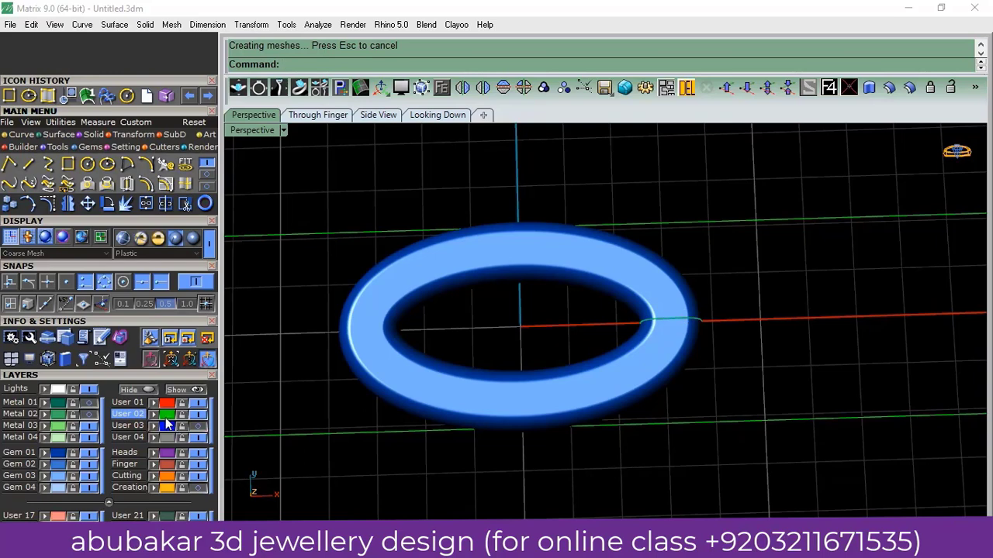
left_click(394, 354)
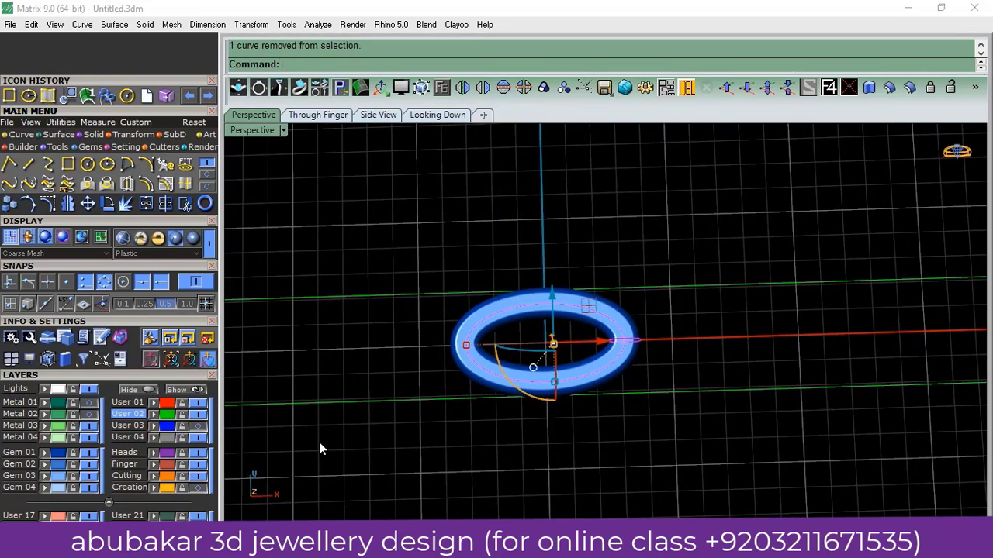
left_click(533, 367)
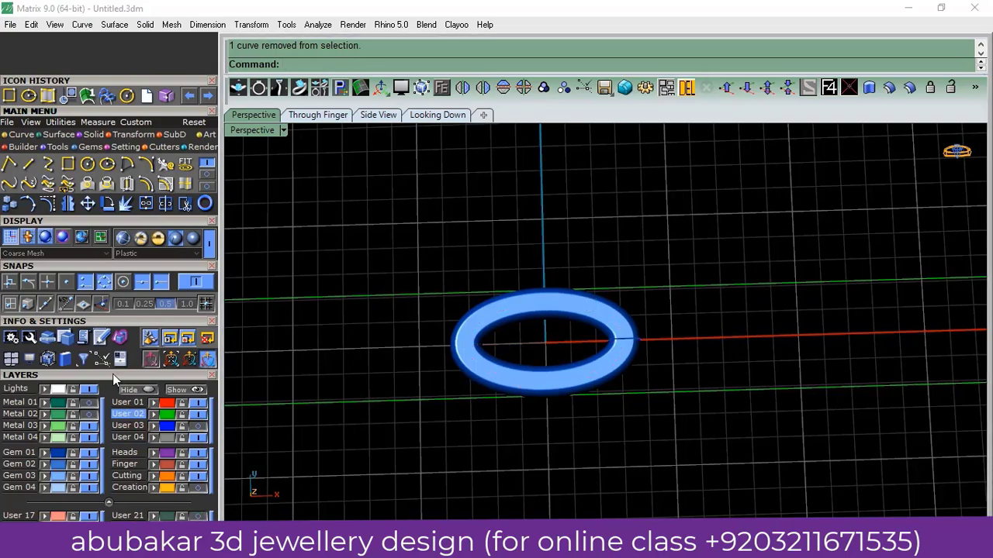
scroll(112, 374, "down", 3)
right_click_drag(550, 303, 564, 322)
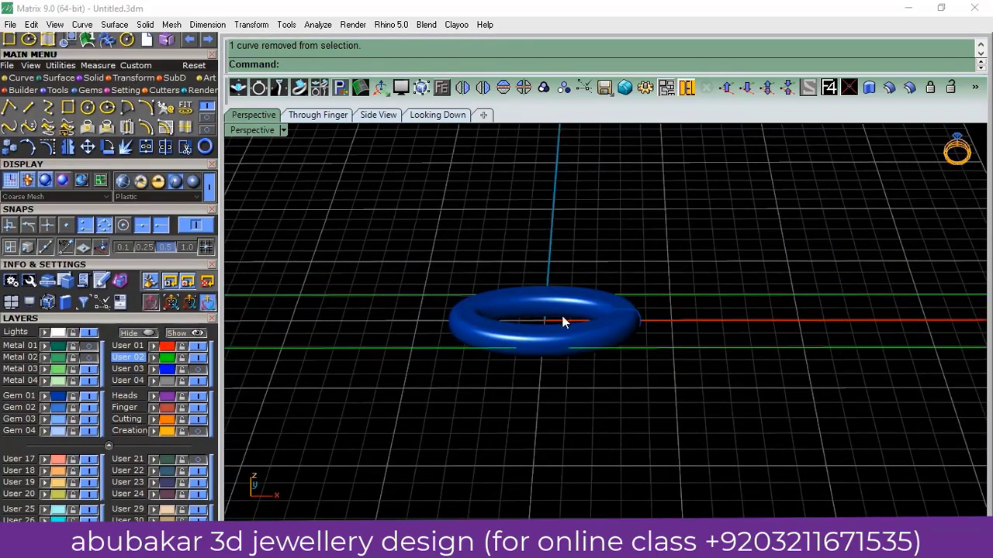
- Select the ring band surface and start the Twist deformation
left_click(593, 334)
left_click(100, 280)
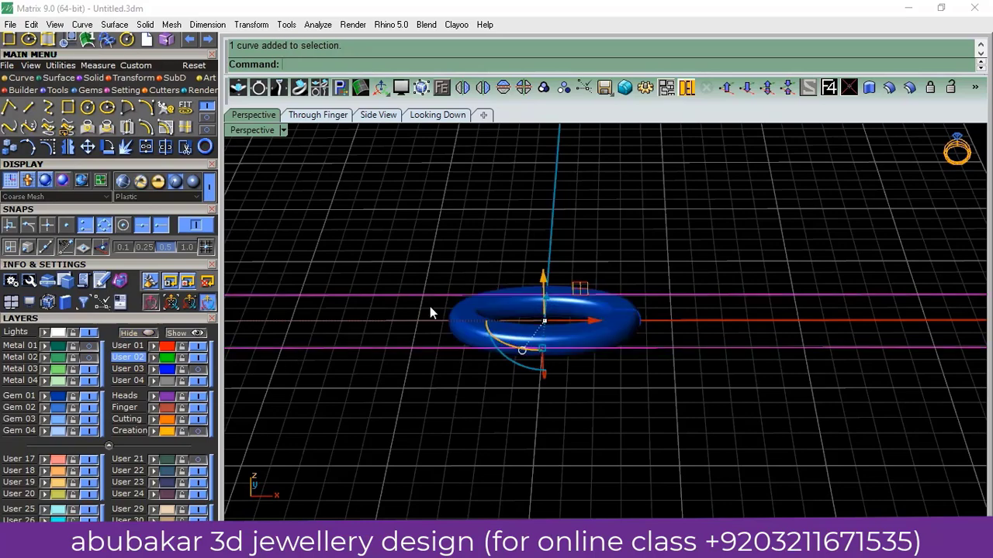
left_click(621, 339, "shift")
left_click(134, 90)
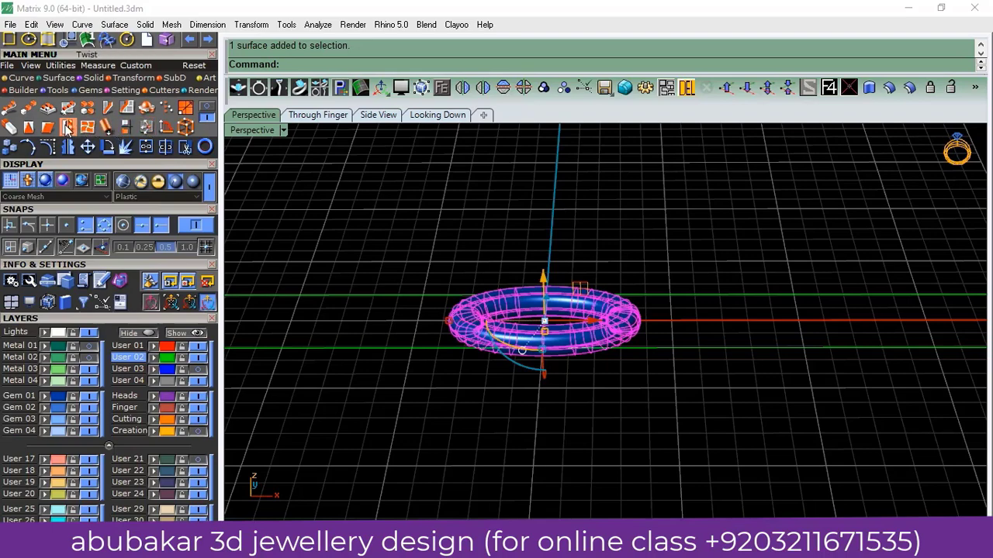
left_click(67, 129)
- Twist the band 80 degrees about an axis across the ring, picked in the top view
scroll(636, 331, "up", 5)
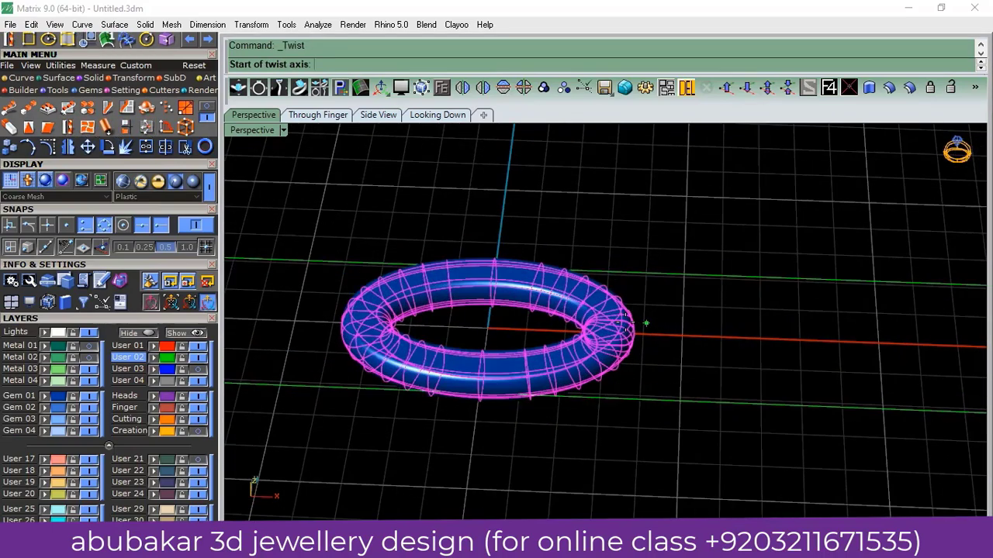
left_click(634, 333)
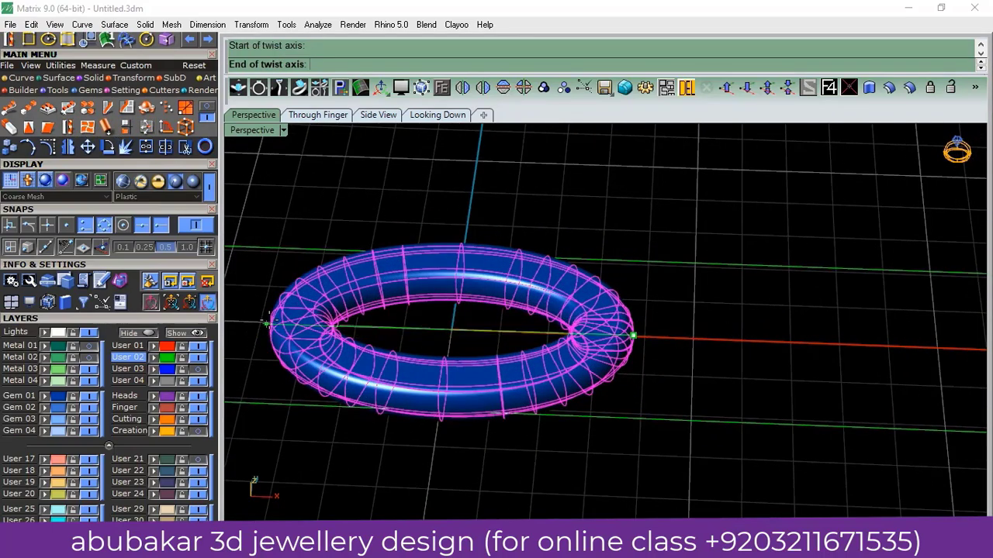
scroll(411, 357, "down", 1)
right_click_drag(413, 350, 405, 370)
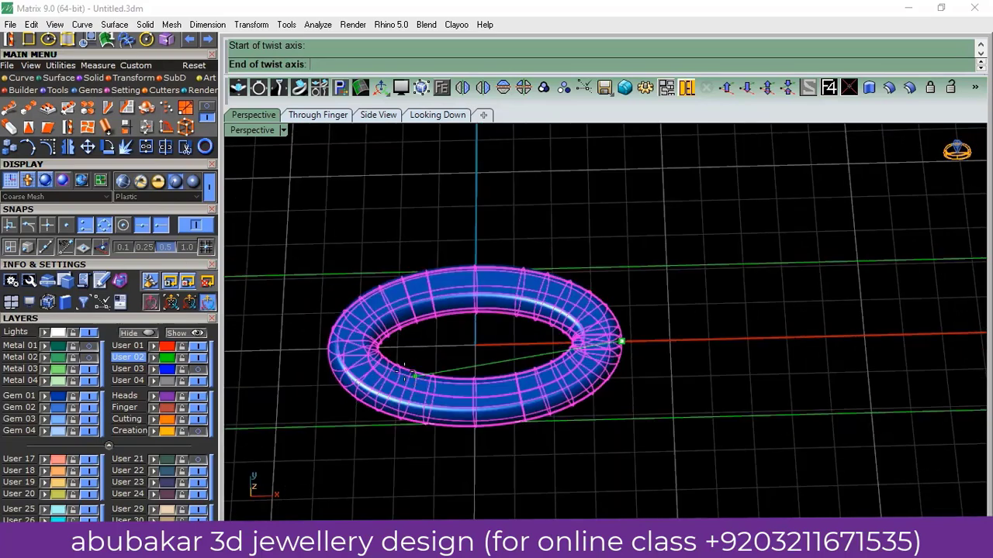
left_click(434, 116)
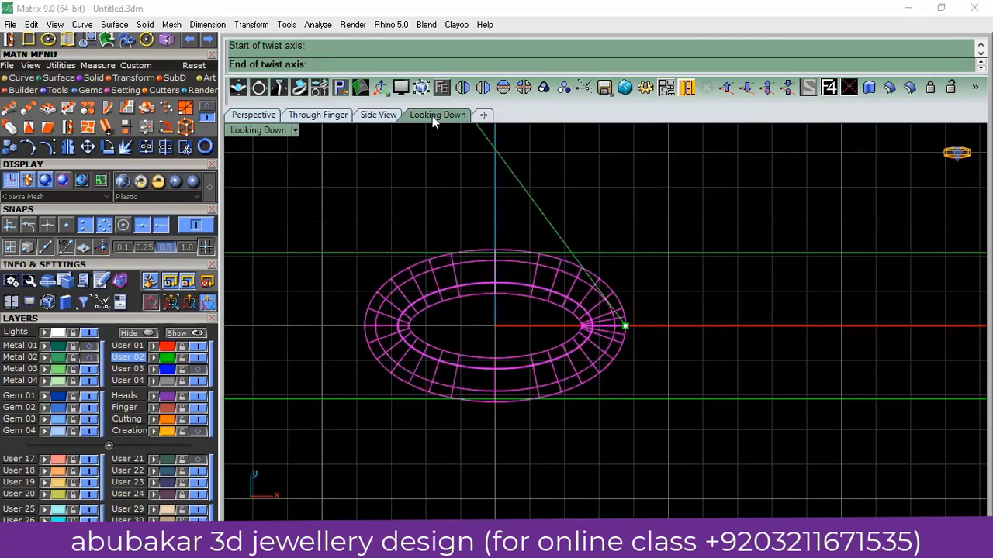
scroll(375, 311, "up", 3)
left_click(381, 310)
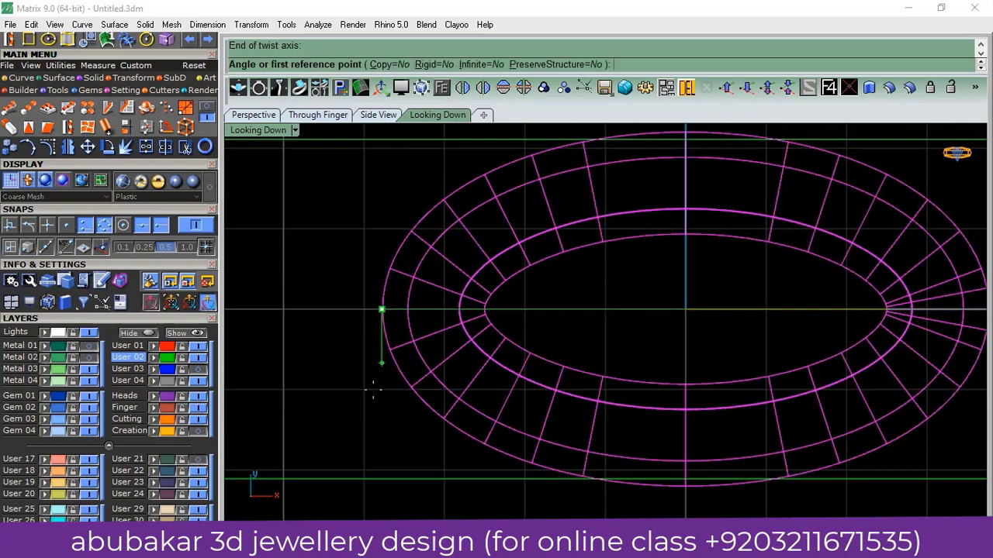
scroll(380, 295, "down", 3)
left_click(394, 182)
type("80")
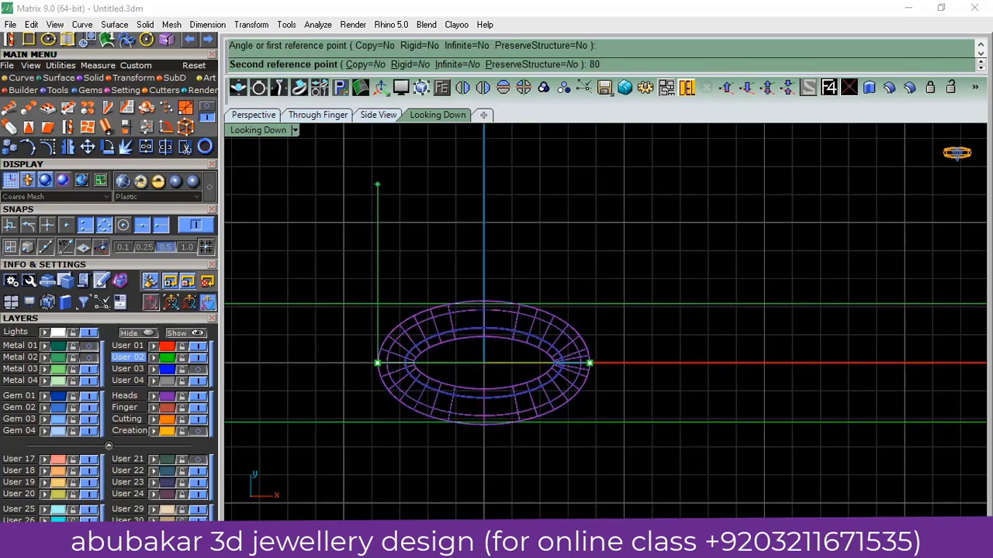
key("Return")
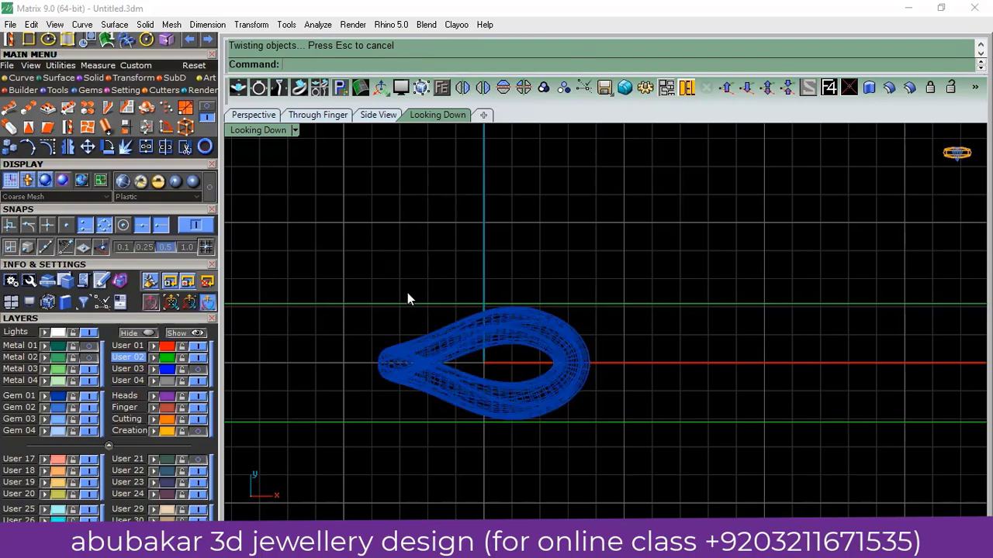
left_click(254, 115)
- Select the twisted torus and switch to the Side view
mouse_move(684, 190)
right_mouse_down()
mouse_move(598, 277)
mouse_move(467, 181)
mouse_move(532, 318)
mouse_move(560, 306)
right_mouse_up()
left_click(560, 305)
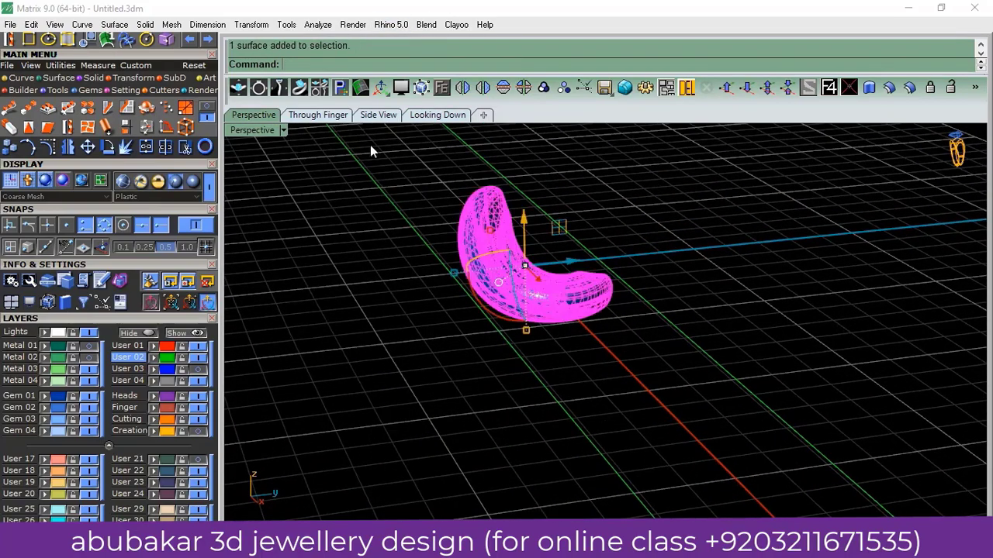
left_click(326, 117)
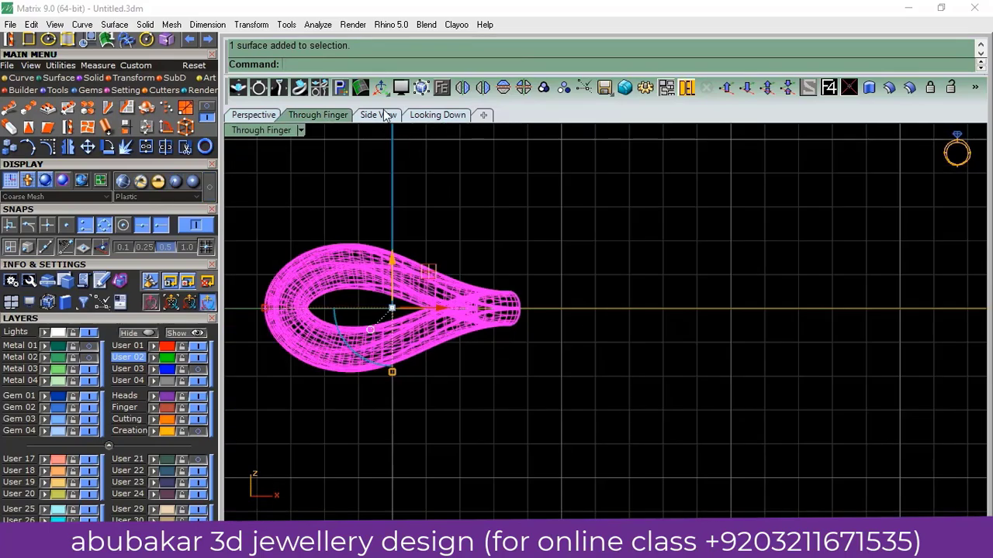
left_click(380, 115)
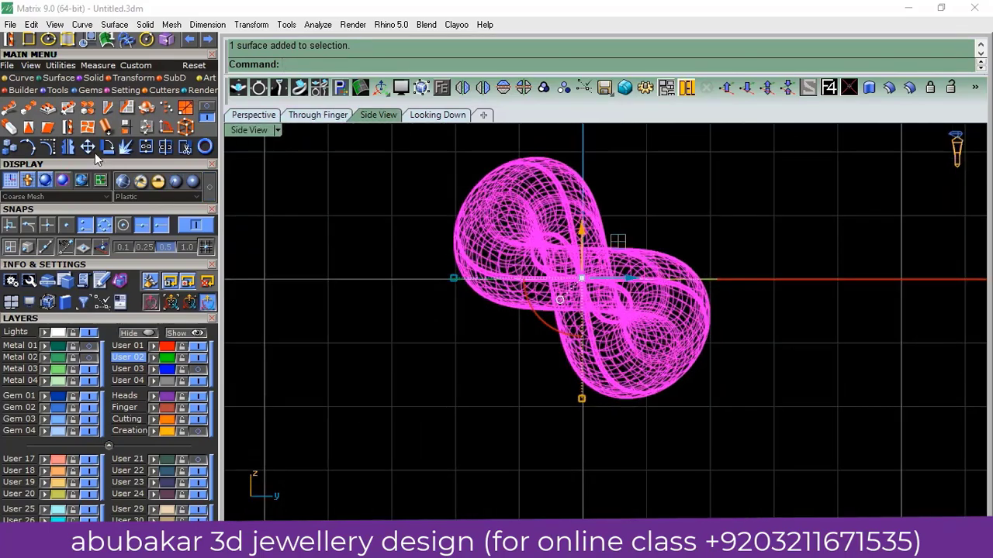
- Rotate the torus about the origin 0,0,0 so its figure-eight lies level
left_click(108, 146)
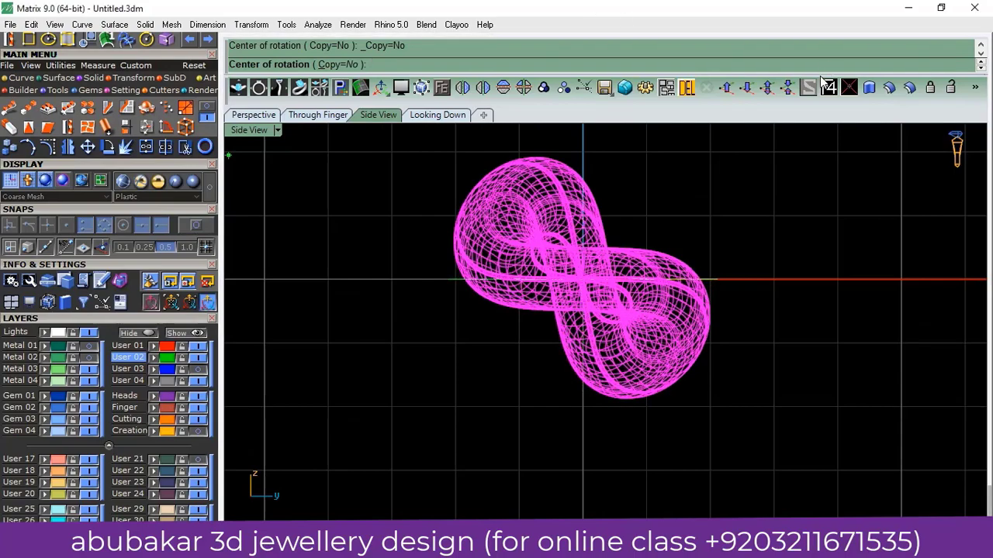
left_click(584, 279)
scroll(613, 240, "up", 3)
scroll(613, 240, "up", 3)
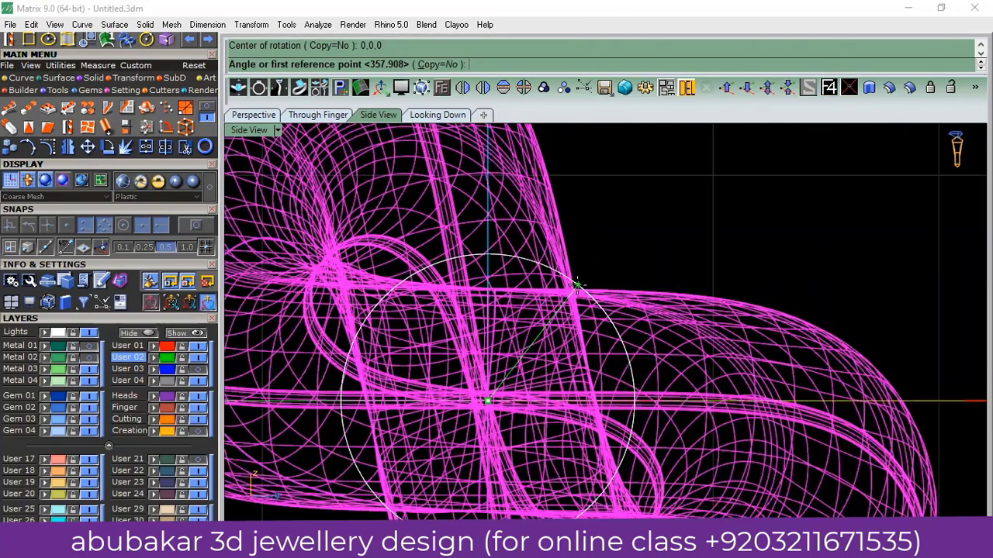
left_click(577, 284)
scroll(543, 248, "down", 2)
scroll(535, 225, "down", 2)
scroll(521, 196, "down", 2)
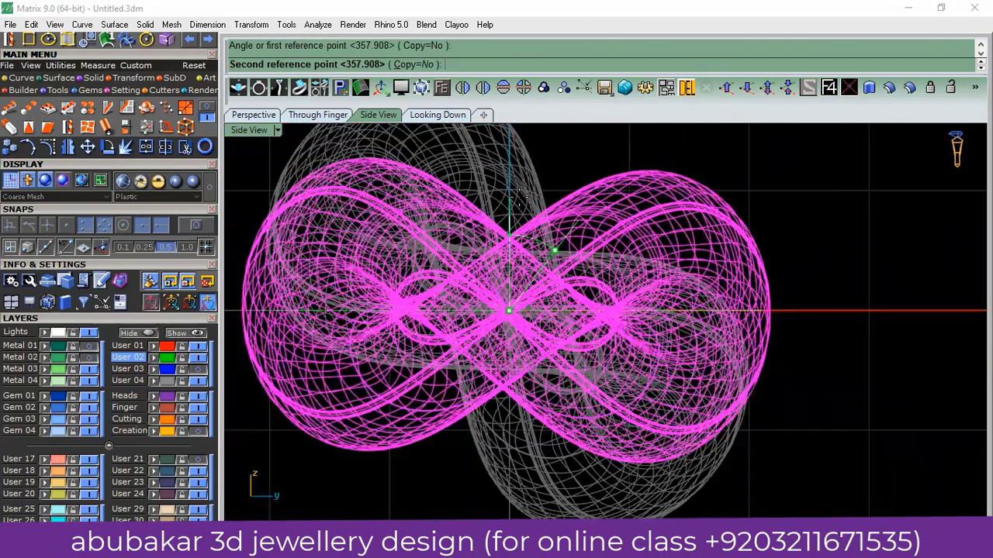
left_click(519, 193)
scroll(528, 217, "down", 3)
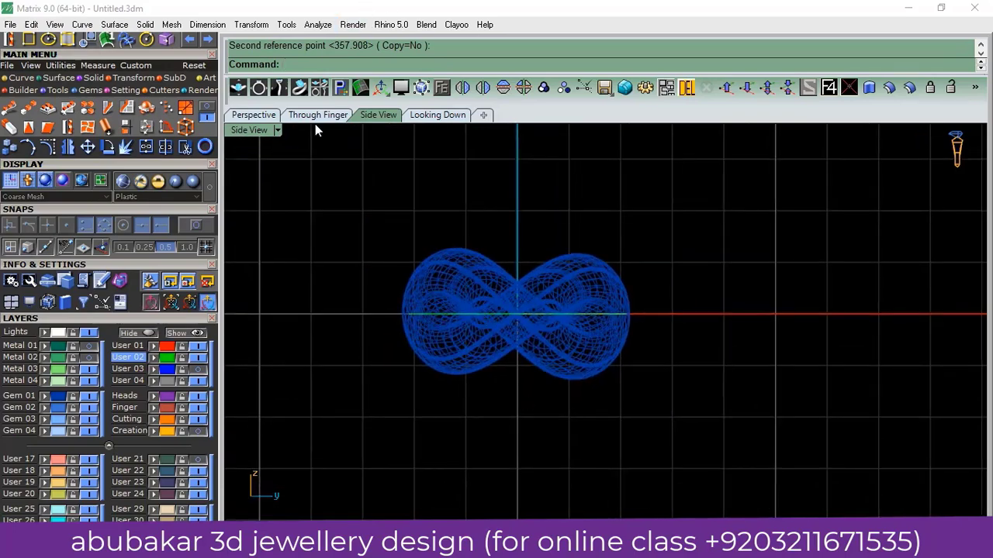
left_click(317, 115)
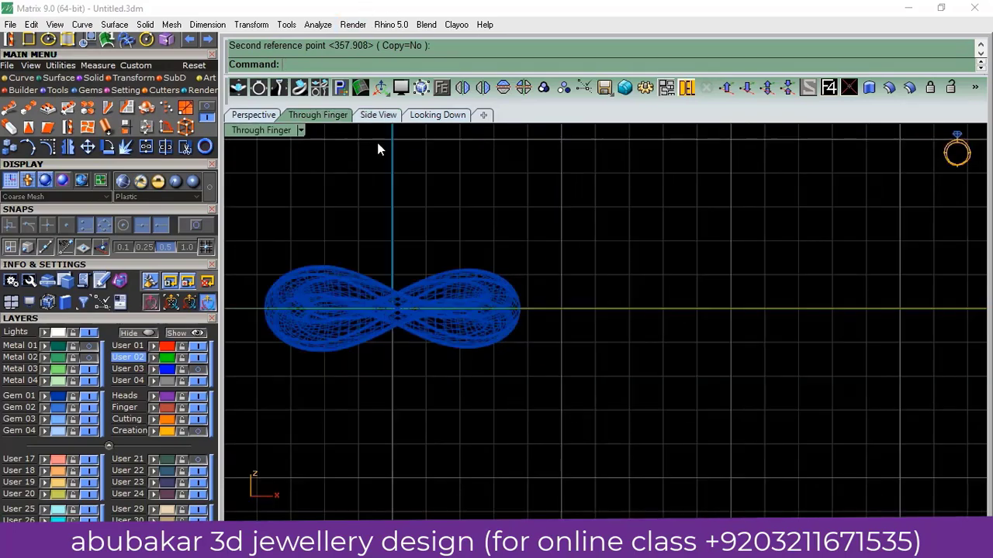
- Switch to smooth shaded display and draw a flat box solid beneath the ring
left_click(174, 182)
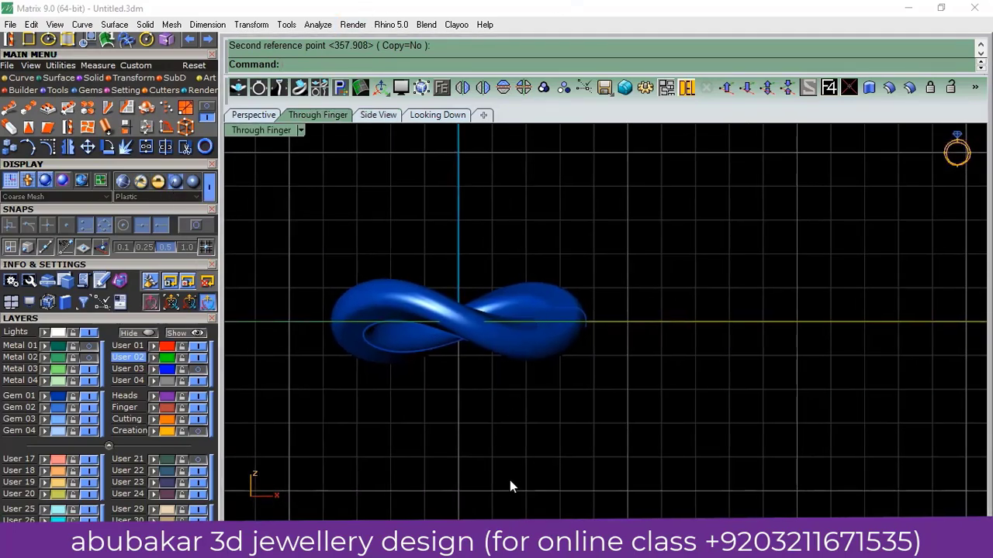
left_click(91, 78)
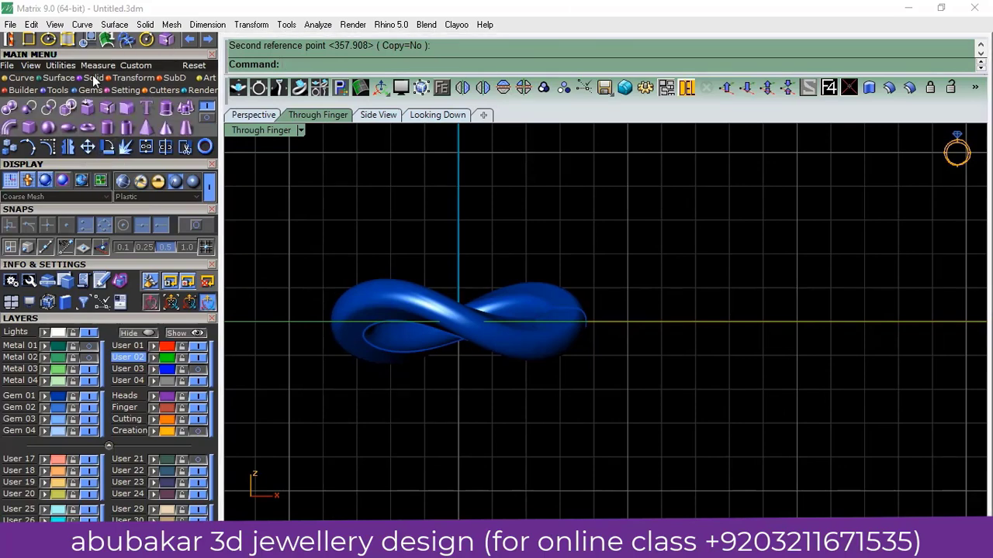
left_click(29, 127)
left_click(306, 332)
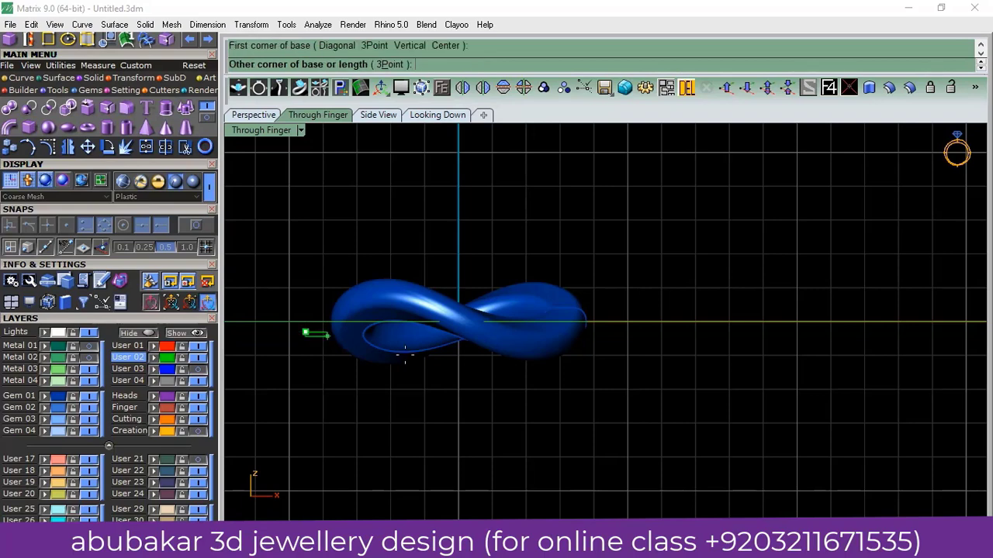
left_click(638, 443)
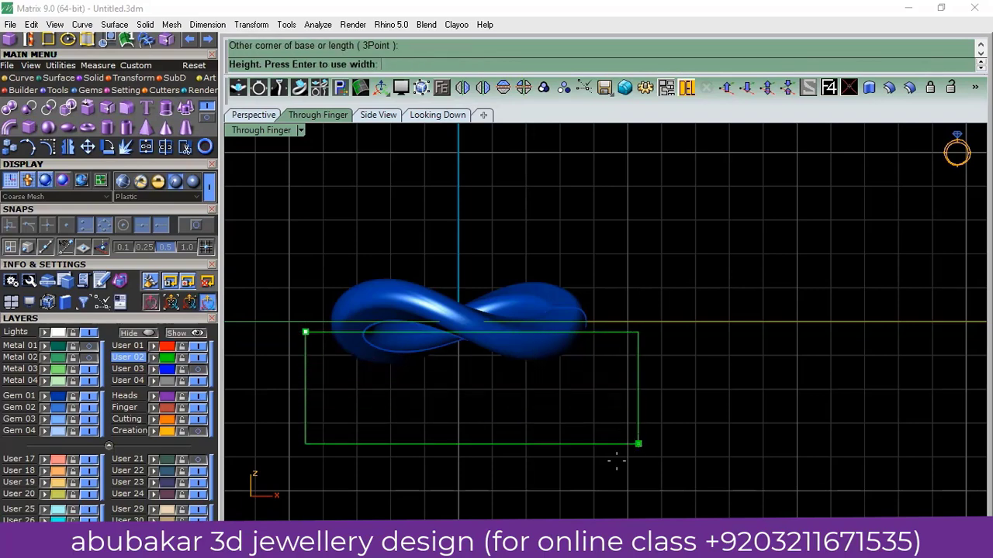
left_click(425, 116)
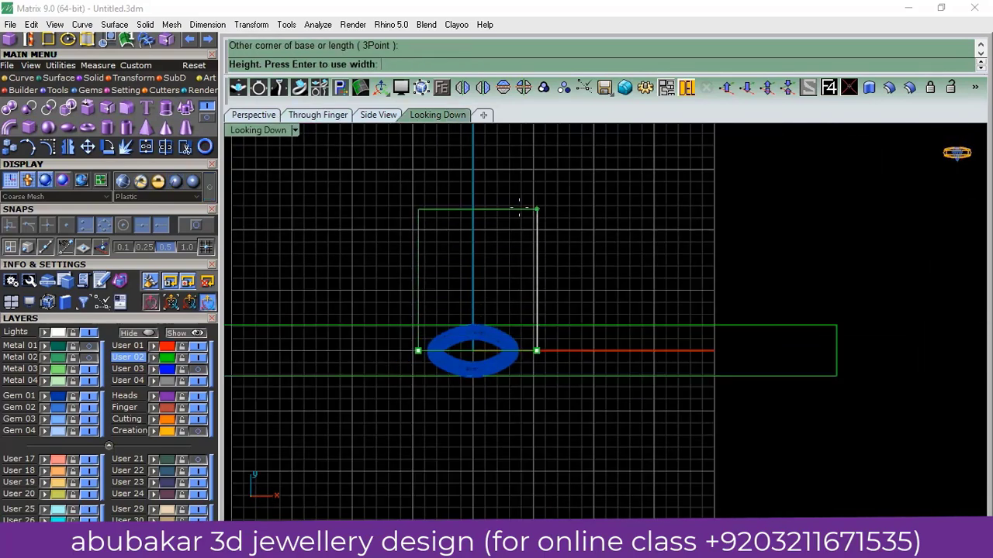
left_click(582, 206)
- Move the box down to centre it under the ring and nudge the ring onto it
left_click(582, 221)
left_click(466, 240)
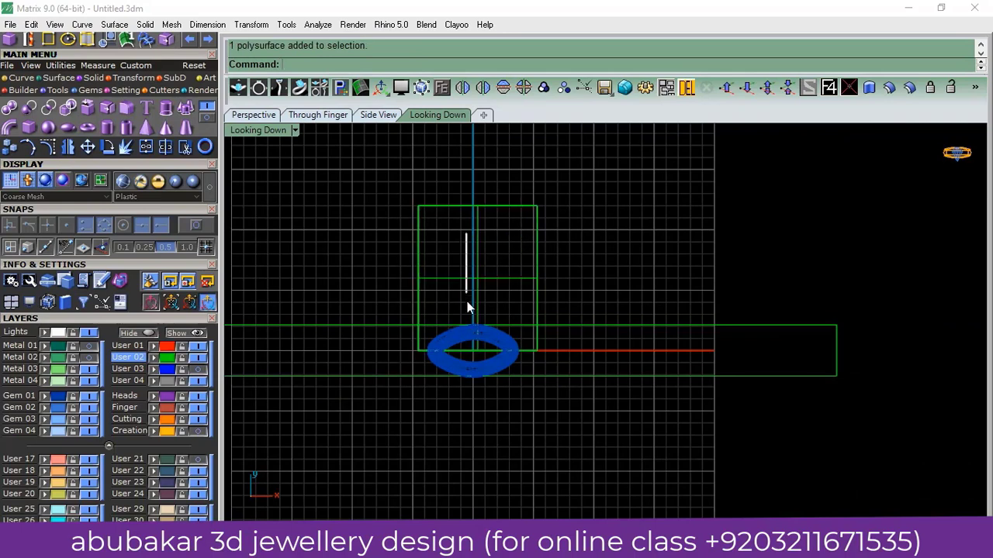
left_click(520, 277)
left_click_drag(477, 236, 478, 314)
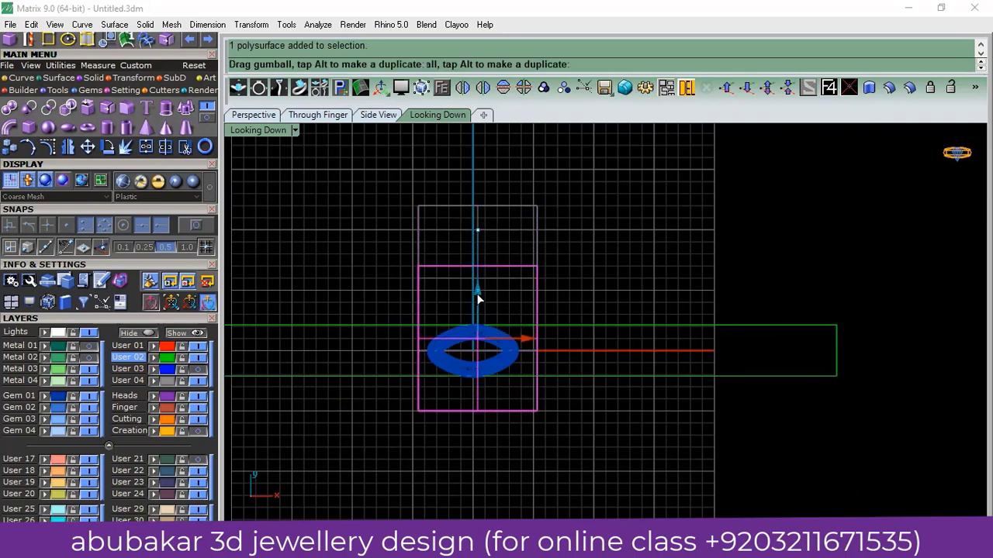
left_click(587, 250)
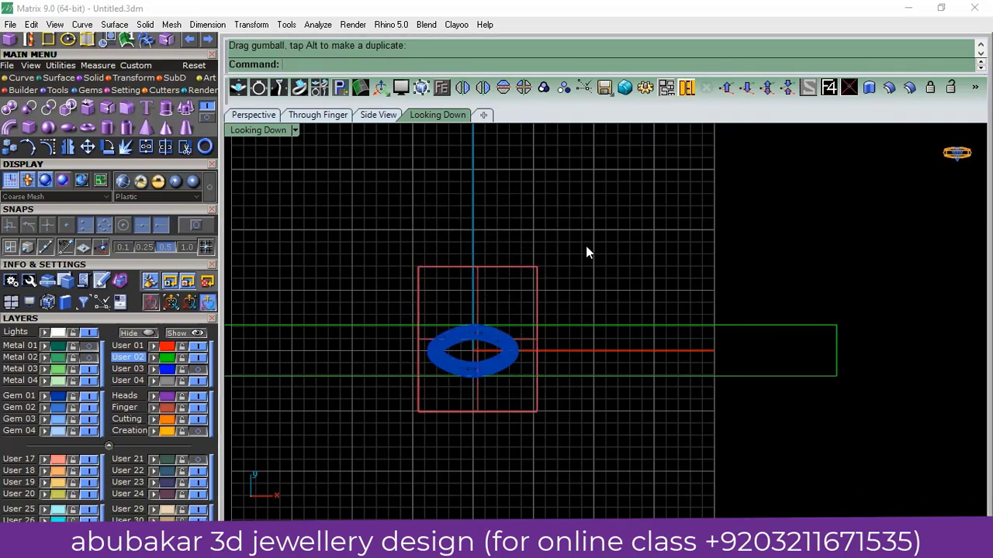
left_click(514, 347)
scroll(514, 347, "up", 2)
left_click_drag(515, 347, 507, 346)
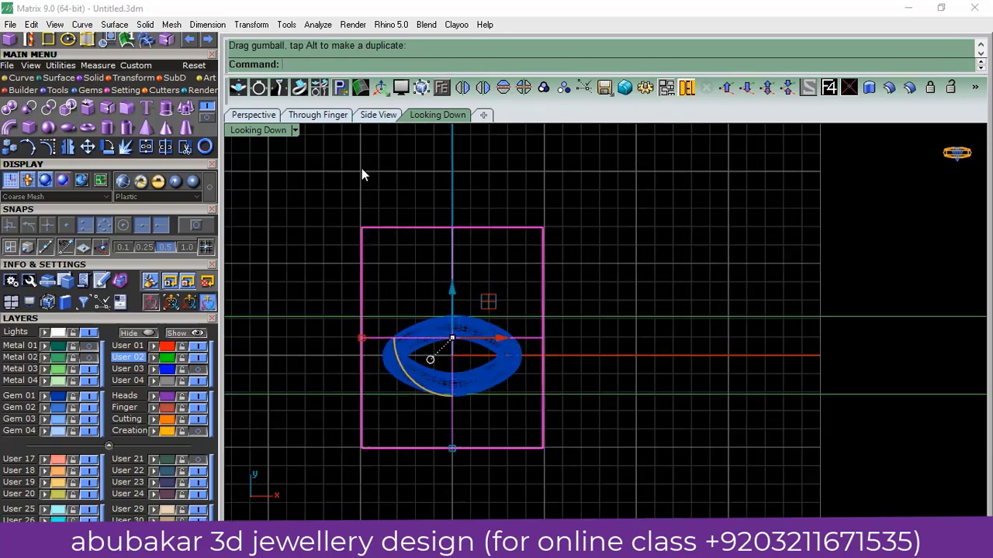
left_click(313, 116)
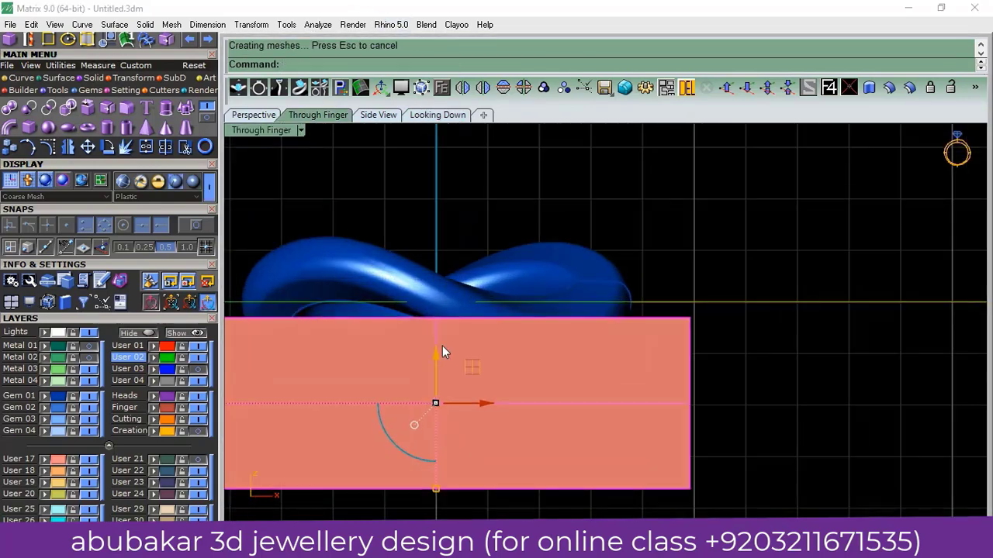
- Nudge the box against the ring and mirror a copy of it above the ring
left_click_drag(436, 357, 445, 355)
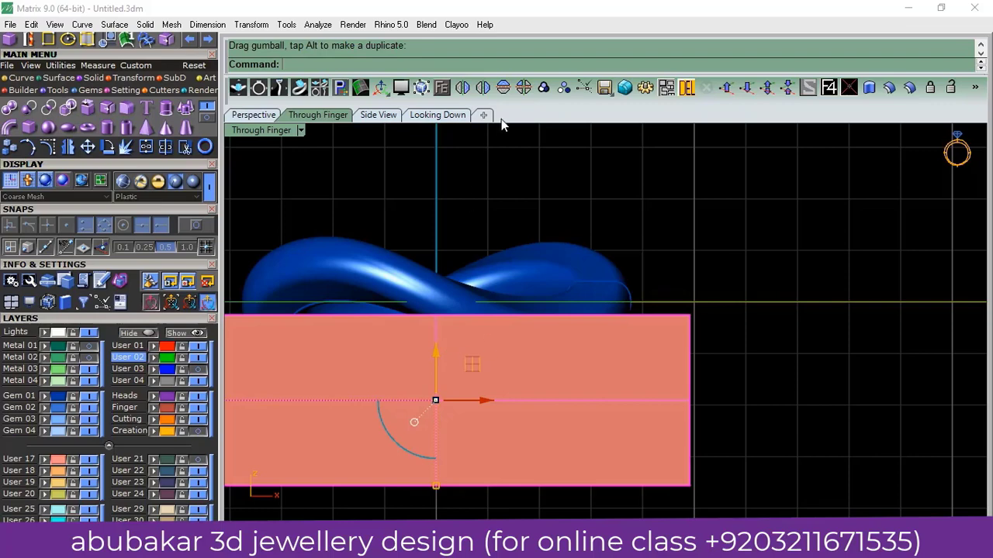
left_click(502, 87)
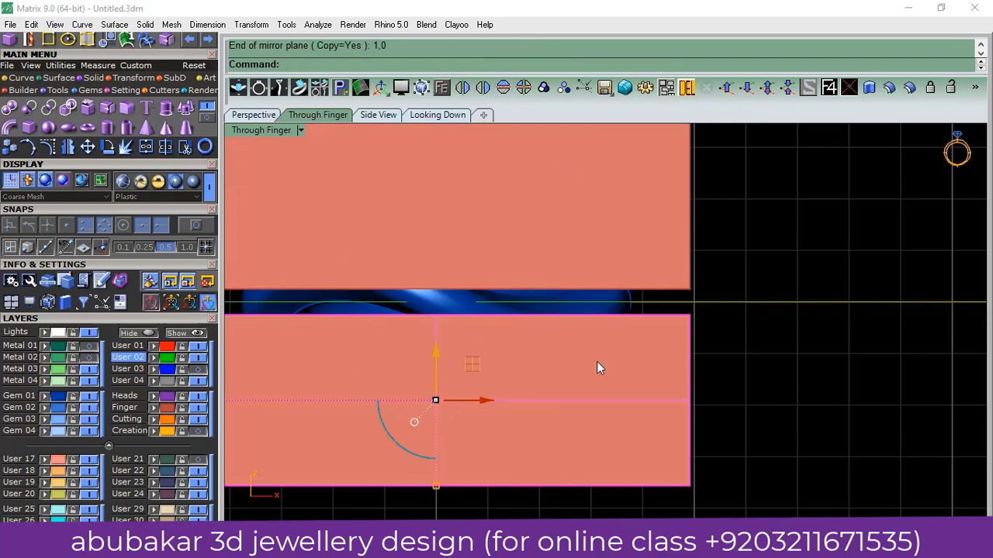
left_click(432, 352)
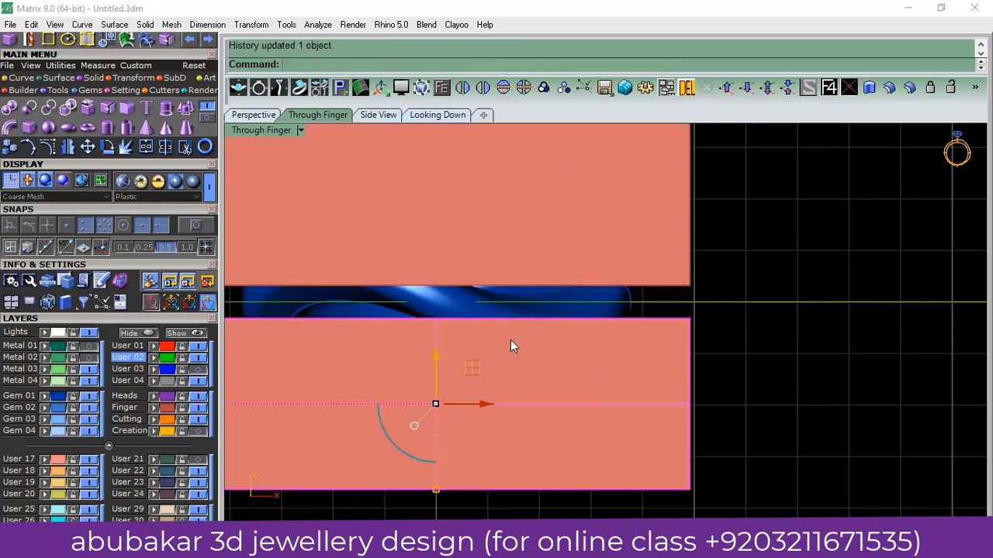
- Subtract both the upper and lower boxes from the twisted ring with BooleanDifference
left_click(442, 352)
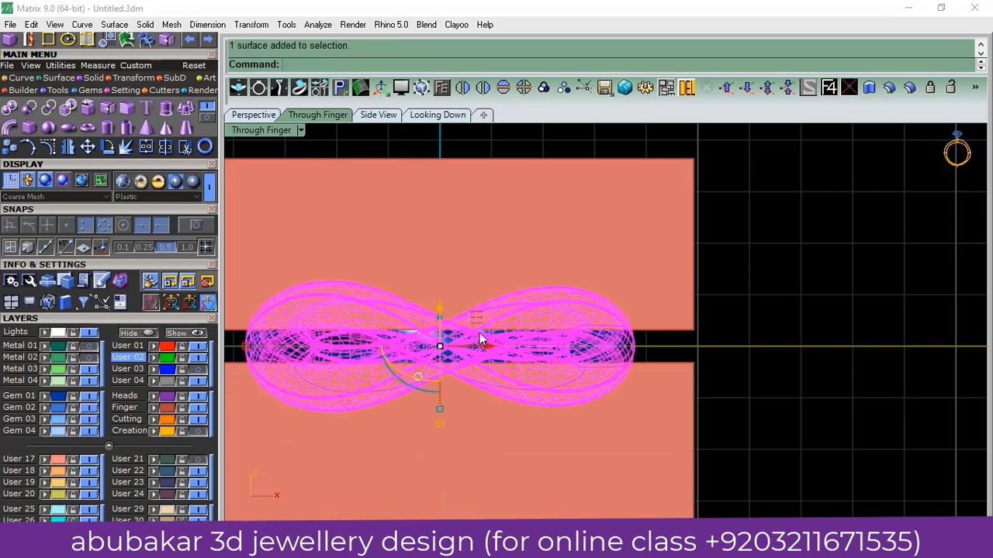
scroll(532, 346, "down", 2)
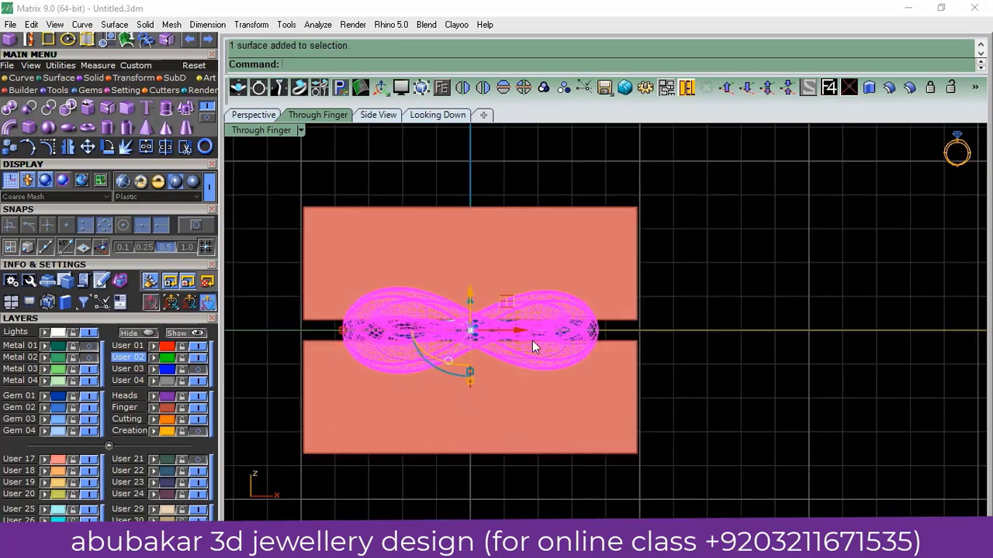
left_click(523, 87)
left_click(497, 245)
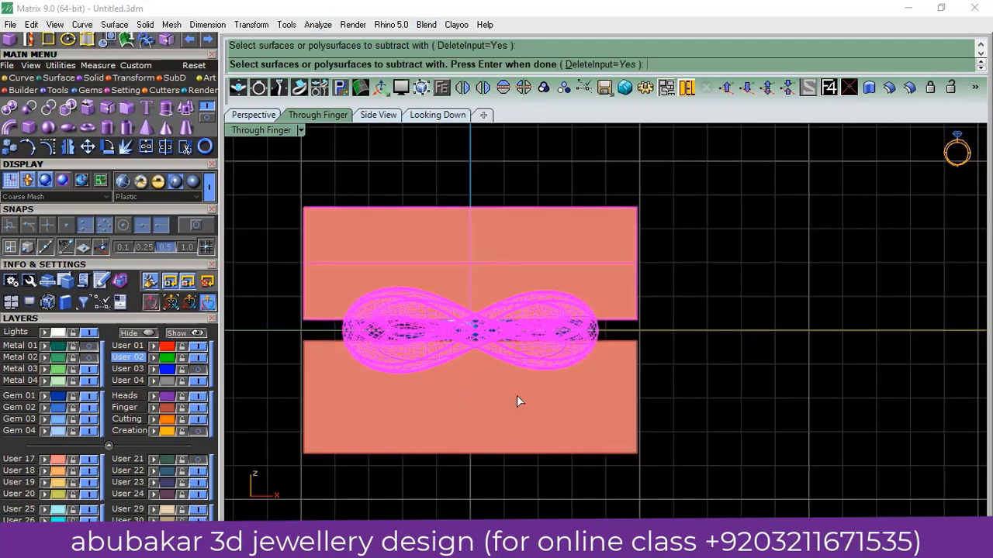
left_click(516, 397)
key("Return")
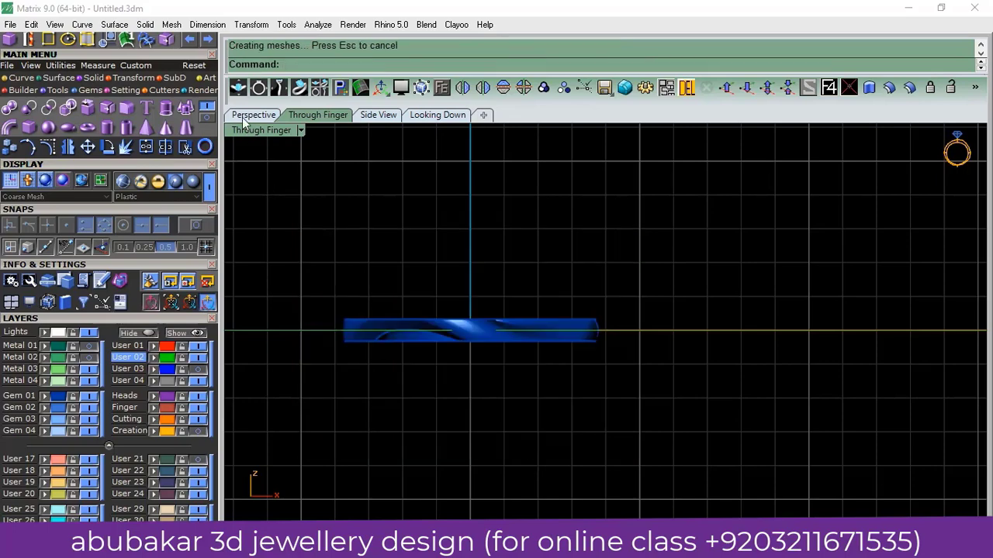
left_click(243, 117)
- Undo the cut and move the lower cutter box farther down
mouse_move(364, 307)
right_mouse_down()
mouse_move(492, 465)
mouse_move(525, 438)
mouse_move(482, 454)
right_mouse_up()
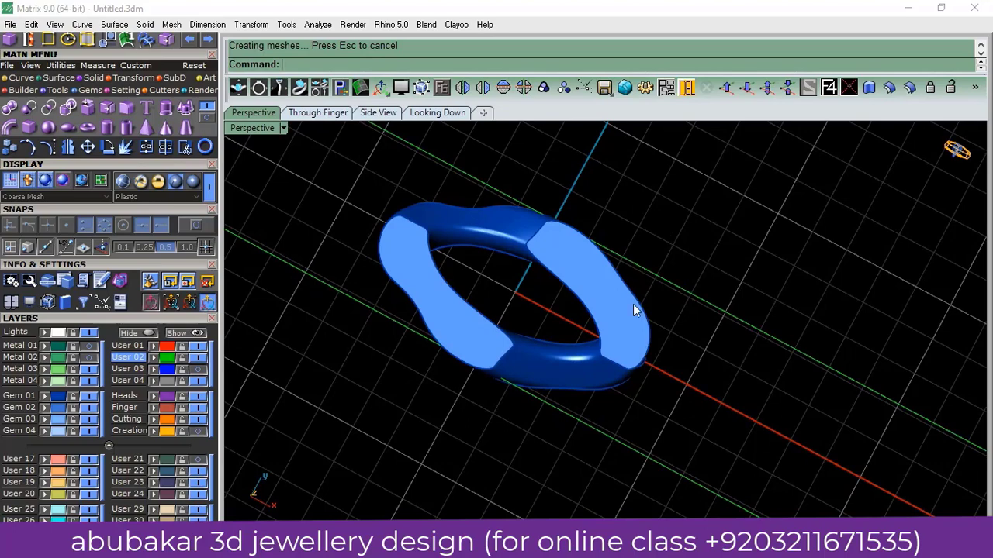
mouse_move(632, 310)
right_mouse_down()
mouse_move(693, 150)
mouse_move(656, 242)
right_mouse_up()
key("ctrl+z")
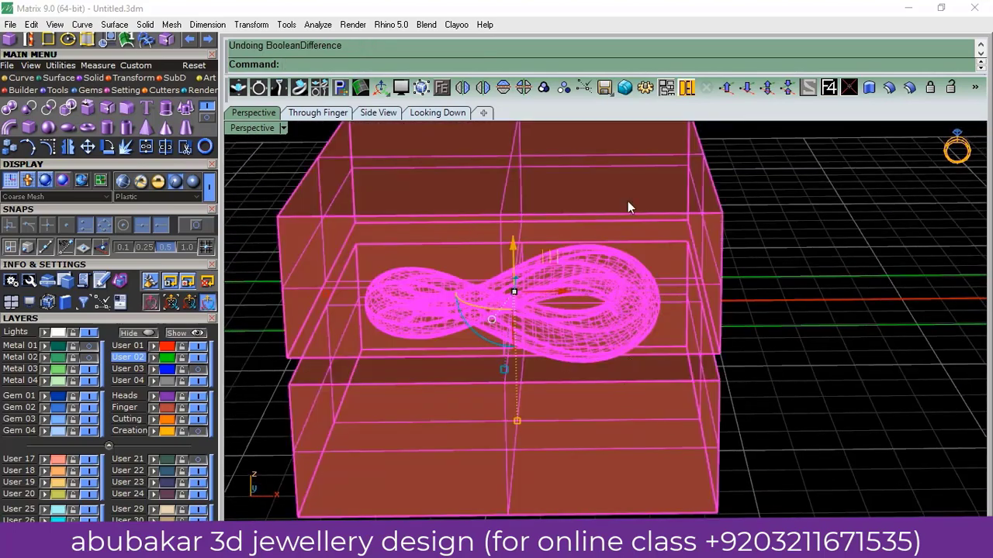
left_click(326, 113)
left_click(529, 397)
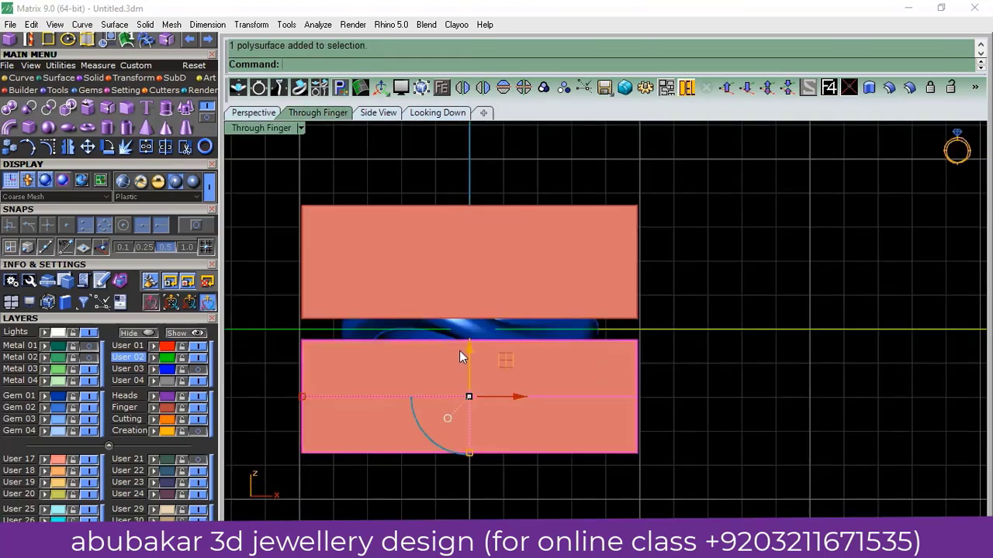
left_click_drag(469, 356, 469, 363)
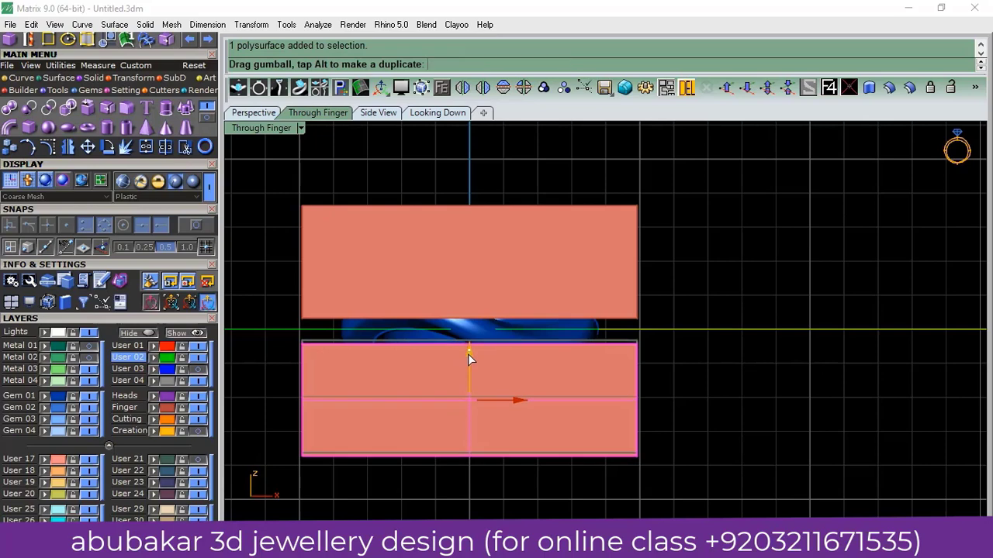
left_click(704, 364)
- Subtract the two cutter boxes from the ring again with BooleanDifference
scroll(578, 341, "up", 3)
left_click(570, 345)
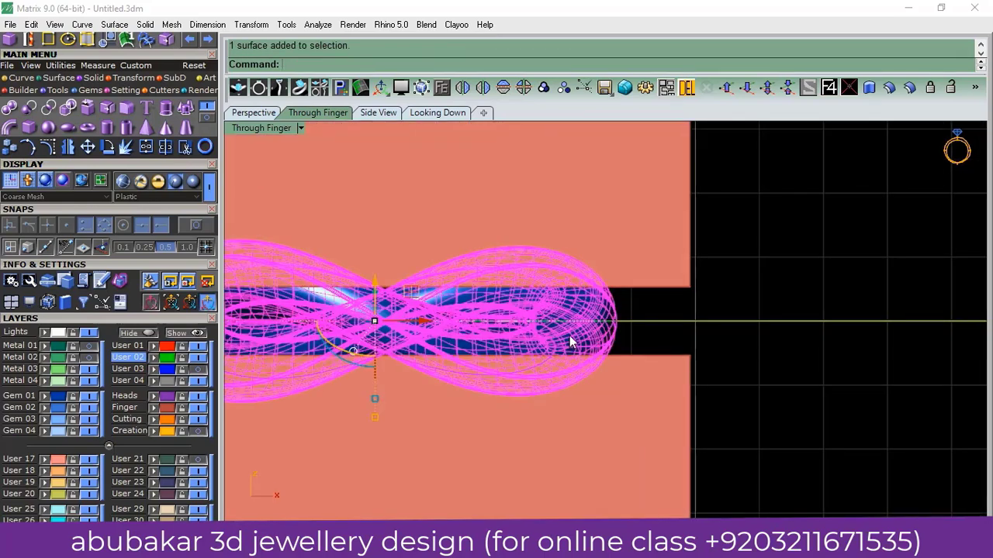
key("Return")
left_click(639, 222)
right_click(639, 222)
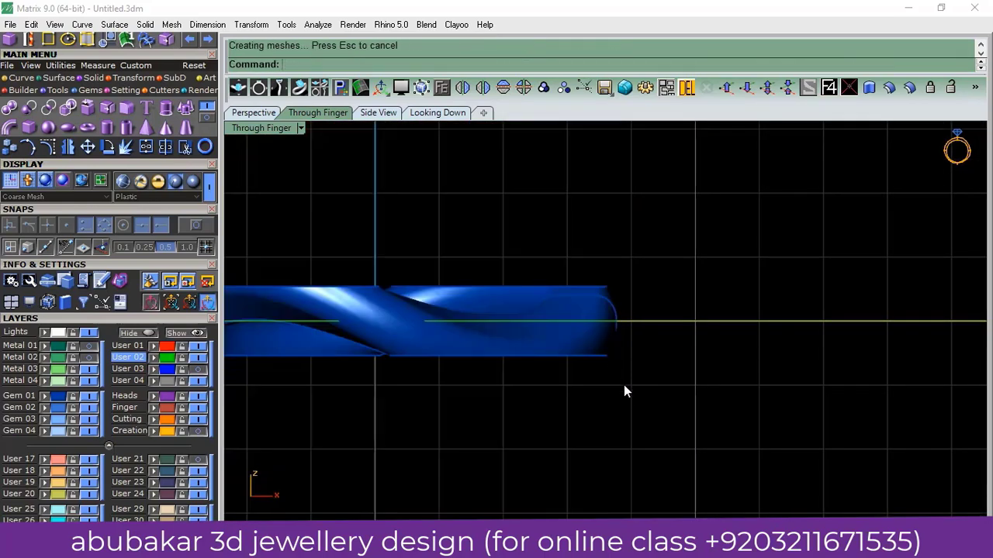
left_click(574, 355)
- Scale the ring narrower along X in the Looking Down view
left_click(435, 113)
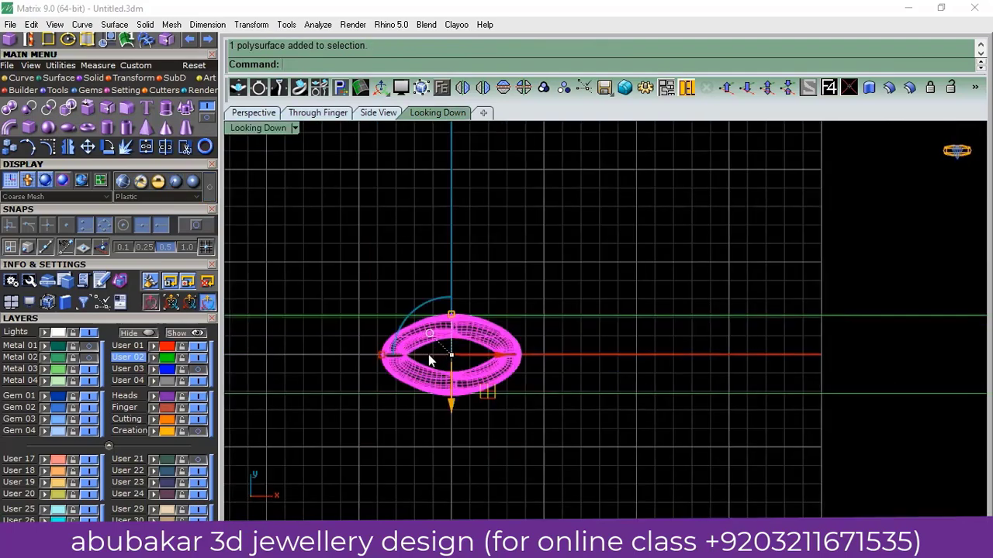
scroll(363, 363, "up", 3)
left_click_drag(364, 354, 387, 353)
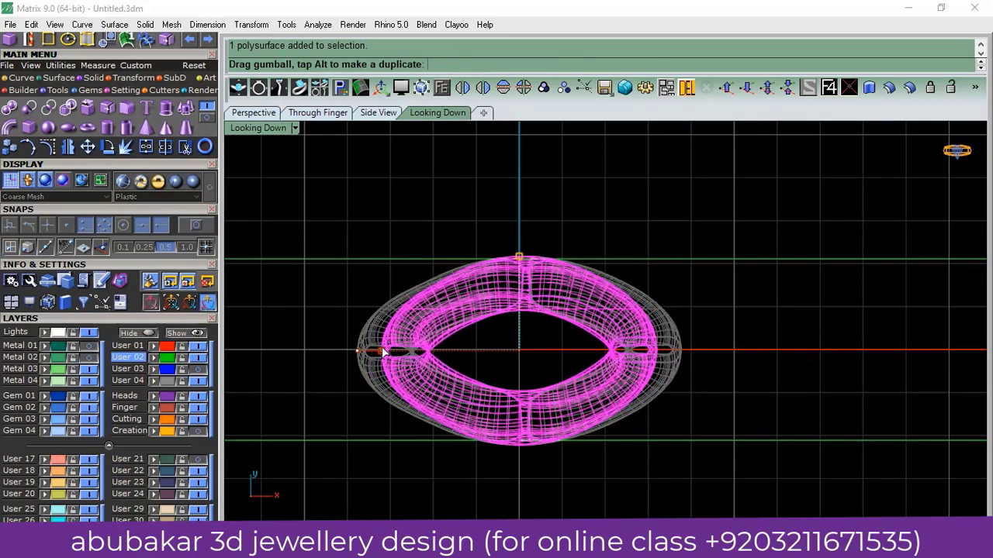
key("Escape")
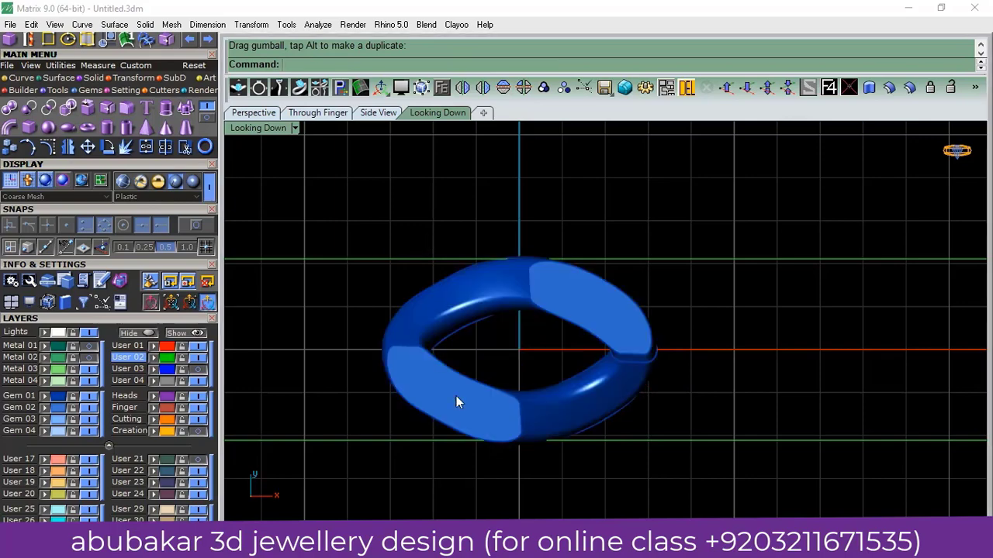
- Drag the ring's Z arrow up in the Through Finger view to raise it
left_click(253, 113)
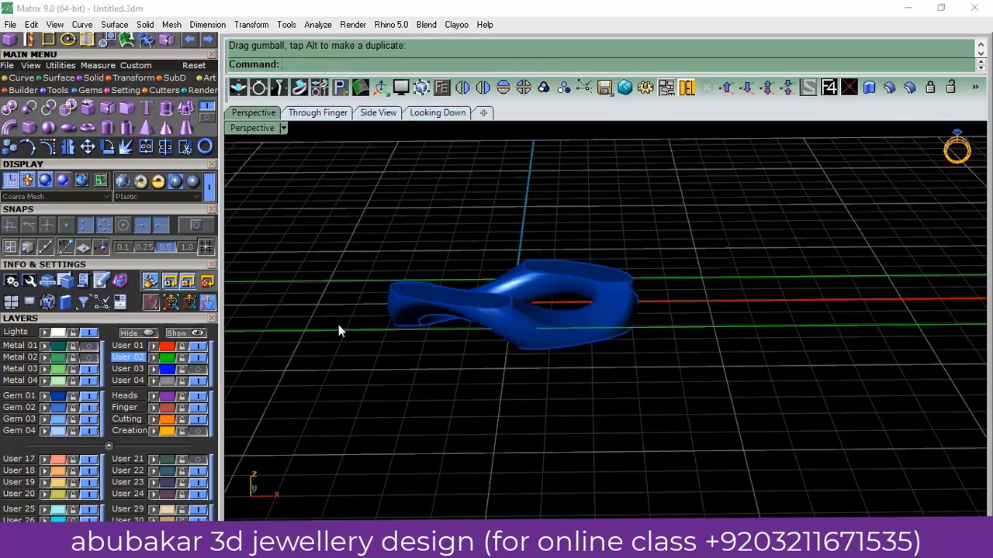
mouse_move(478, 234)
right_mouse_down()
mouse_move(468, 434)
mouse_move(494, 310)
right_mouse_up()
left_click(494, 310)
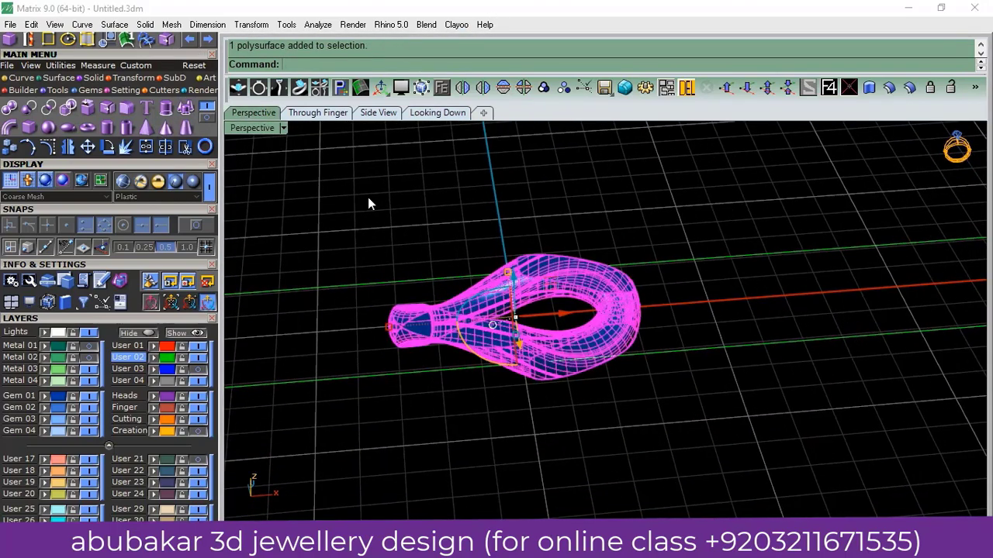
left_click(313, 114)
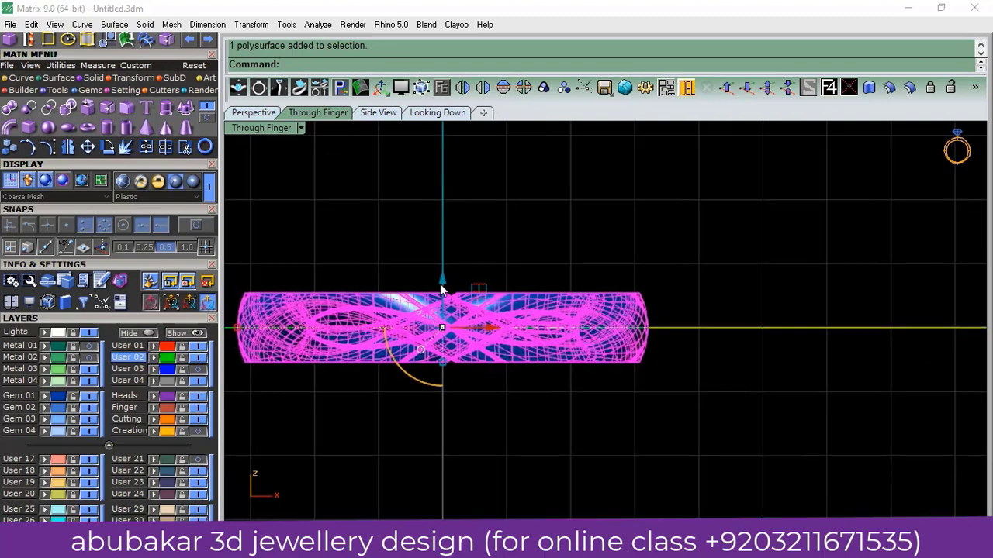
left_click_drag(441, 286, 451, 259)
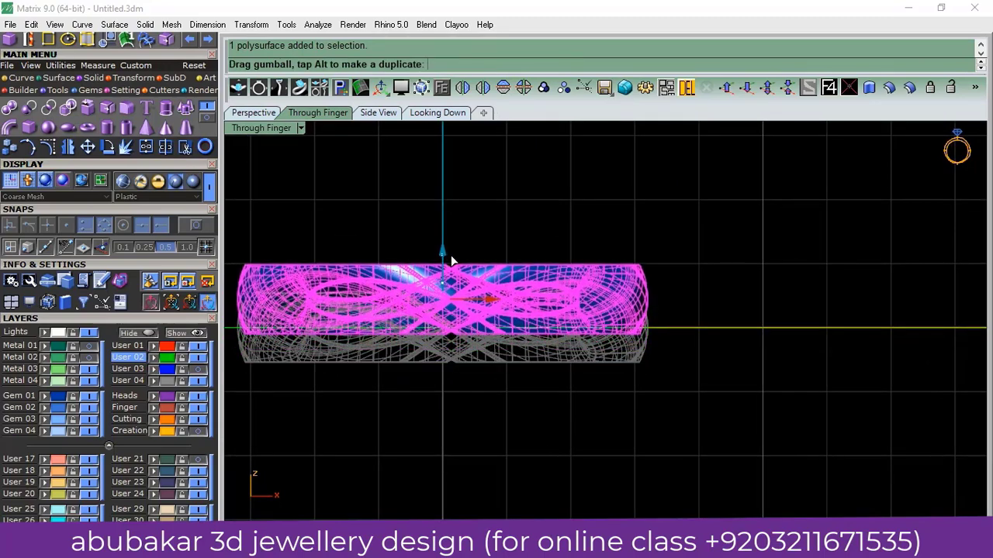
left_click_drag(451, 261, 453, 259)
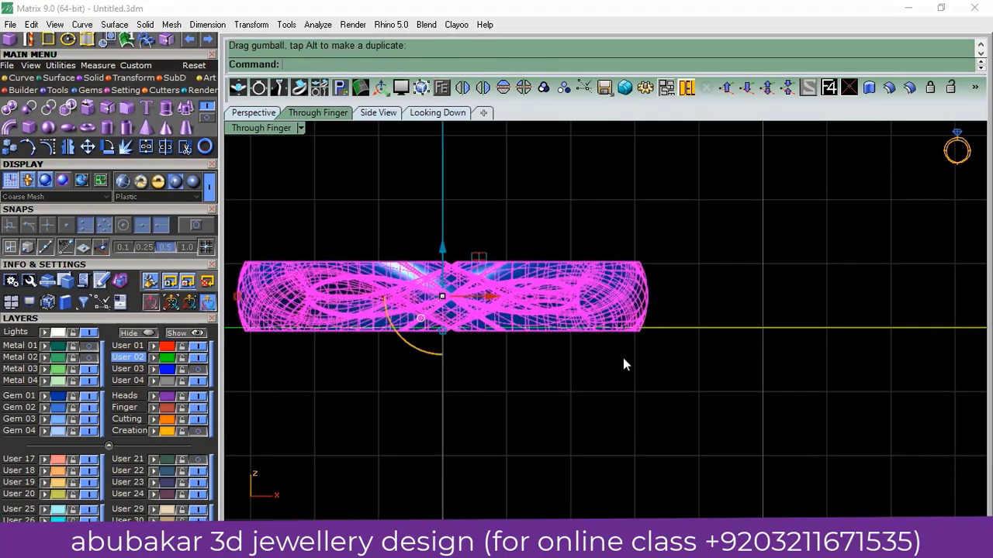
left_click(627, 415)
- Review the raised, cut band in Perspective and select it again
scroll(632, 336, "up", 5)
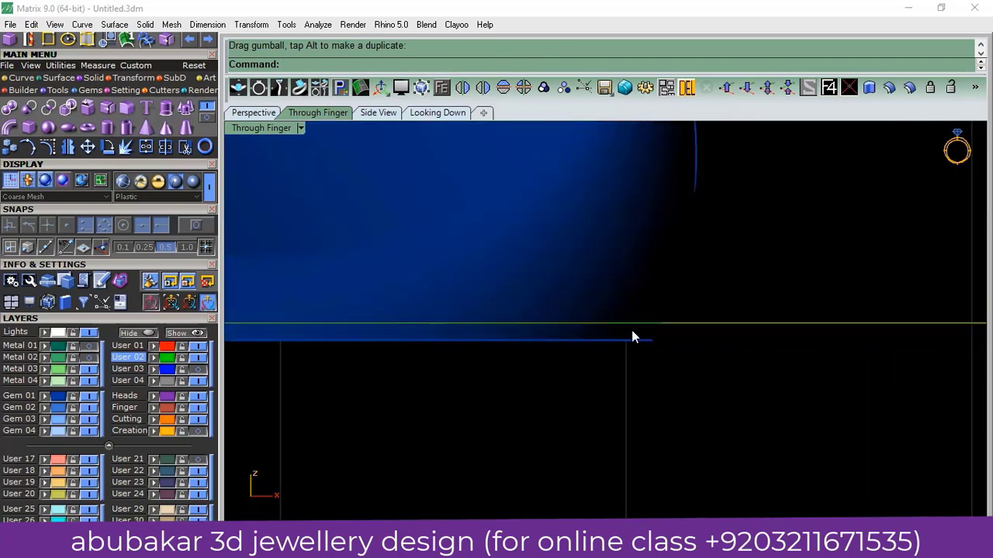
scroll(609, 387, "down", 3)
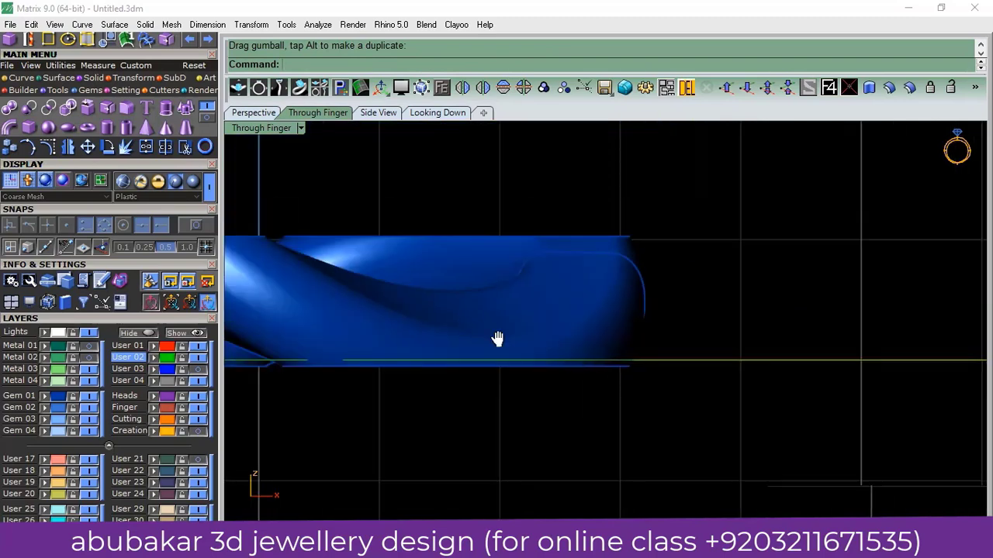
scroll(527, 393, "up", 3)
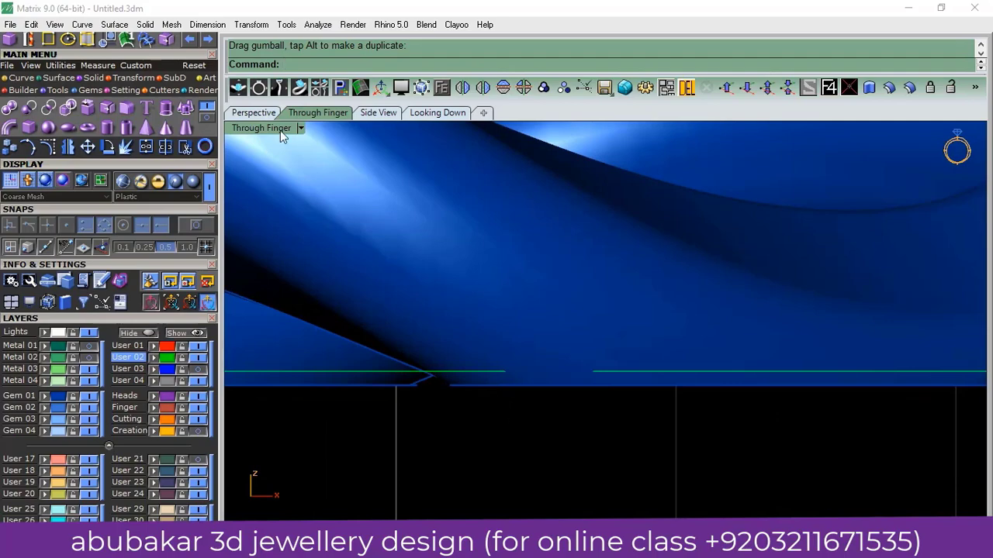
left_click(254, 113)
right_click_drag(390, 398, 525, 353)
scroll(527, 365, "up", 2)
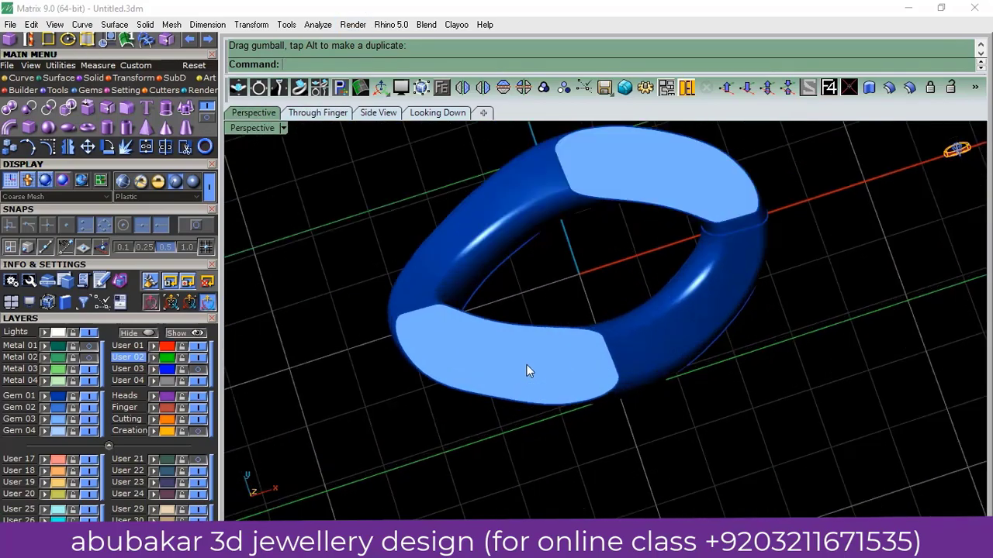
left_click(525, 372)
- Place two round gems side by side on the near flat pad with Gem on Surface
left_click(440, 90)
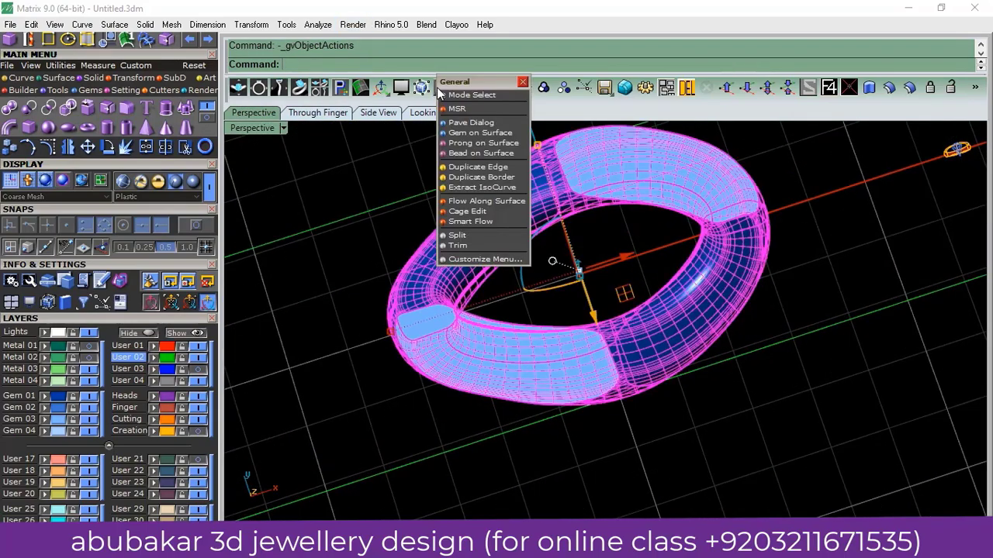
left_click(462, 132)
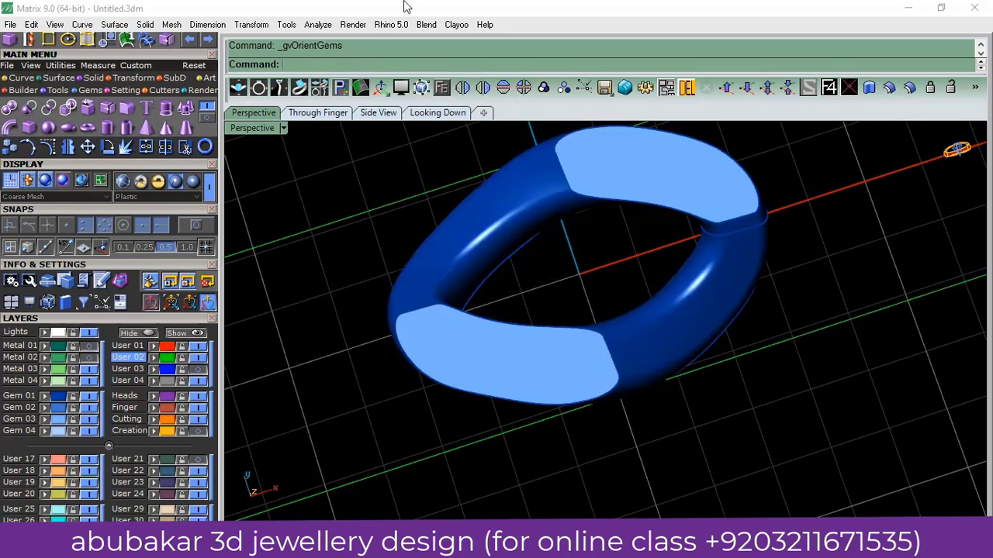
scroll(435, 357, "up", 1)
scroll(434, 341, "up", 1)
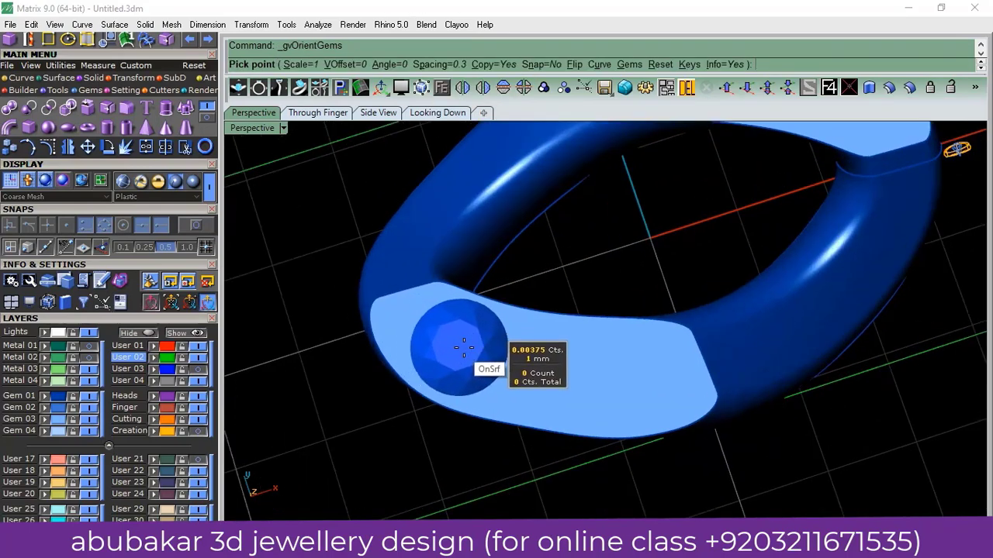
left_click(464, 349)
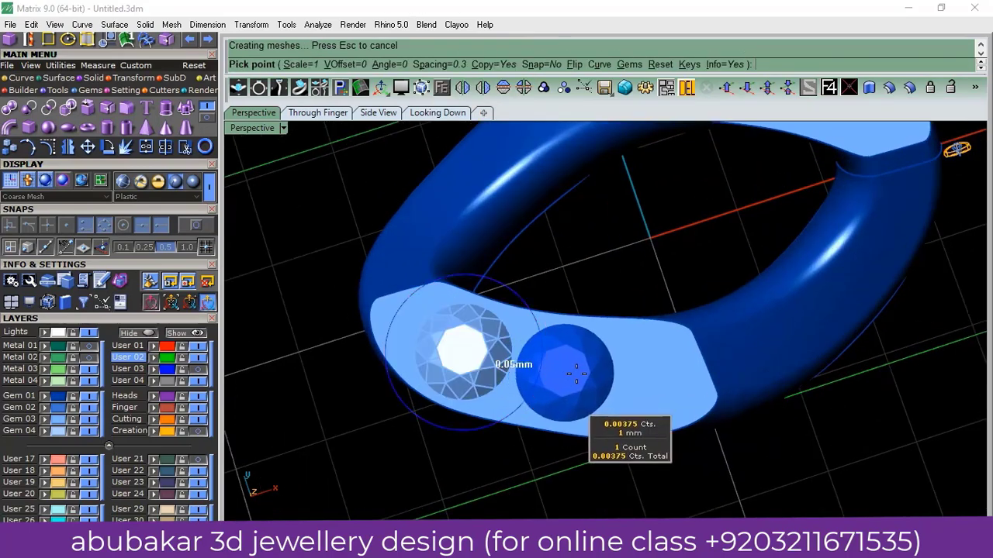
left_click(599, 378)
key("Return")
- Delete the misplaced first gem and place a replacement beside the other one
left_click(466, 353)
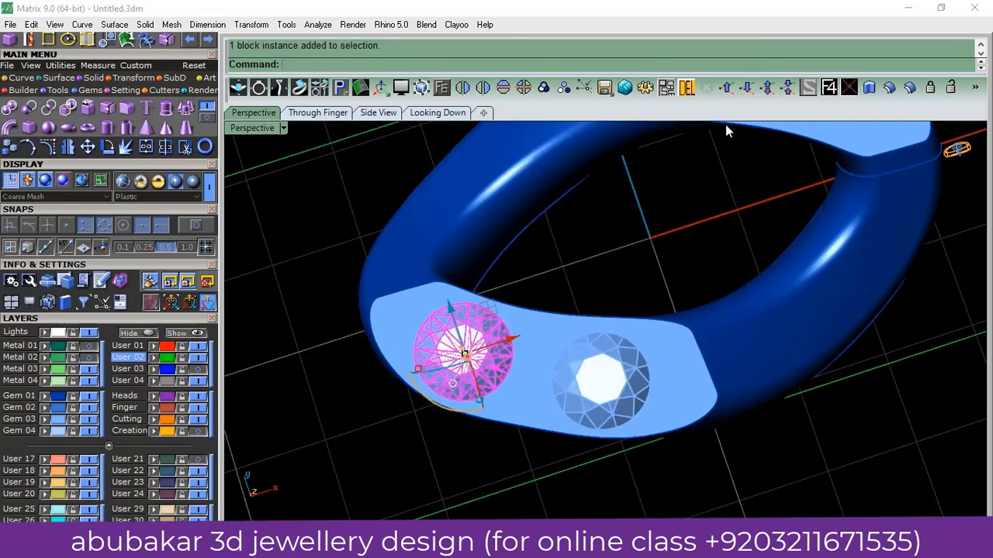
key("Delete")
left_click(502, 359)
key("Return")
scroll(501, 359, "up", 1)
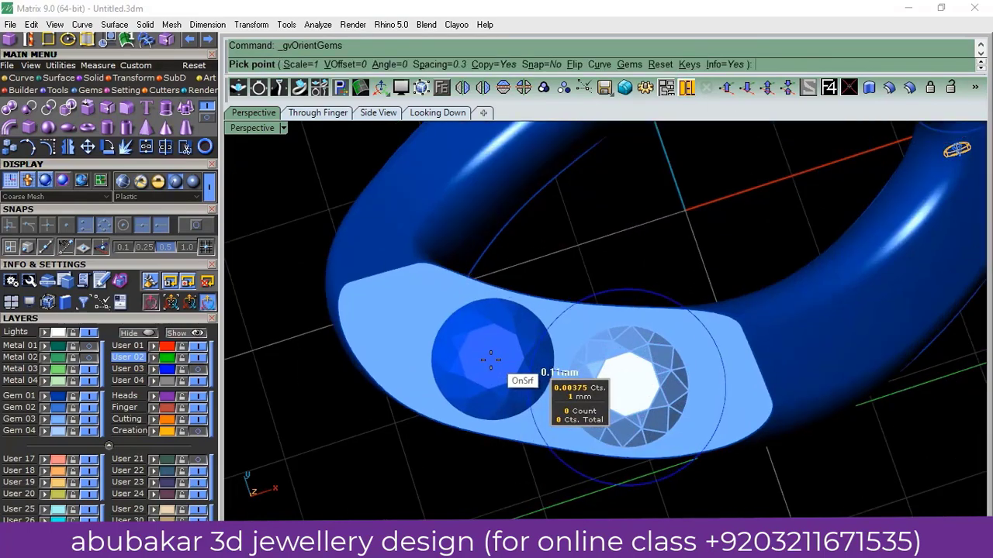
left_click(487, 357)
key("Return")
scroll(551, 336, "down", 3)
- Place two more round gems side by side on the ring's far flat pad
right_click_drag(552, 335, 597, 254)
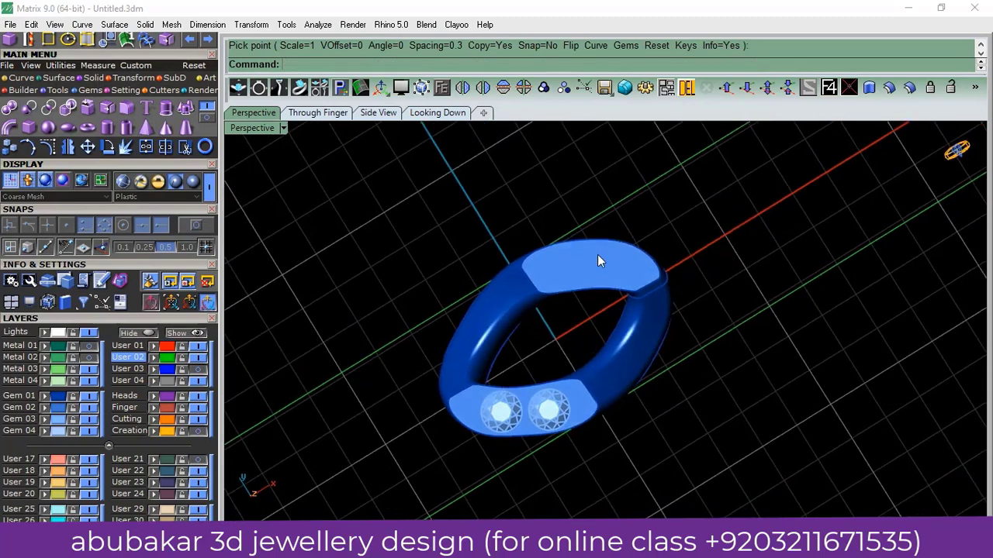
scroll(551, 266, "up", 3)
left_click(552, 266)
key("Return")
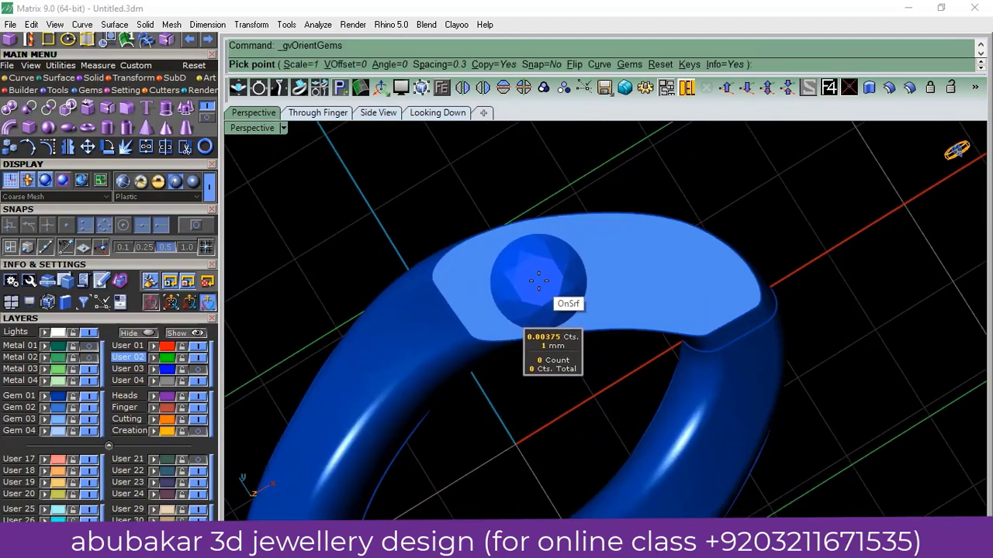
left_click(538, 278)
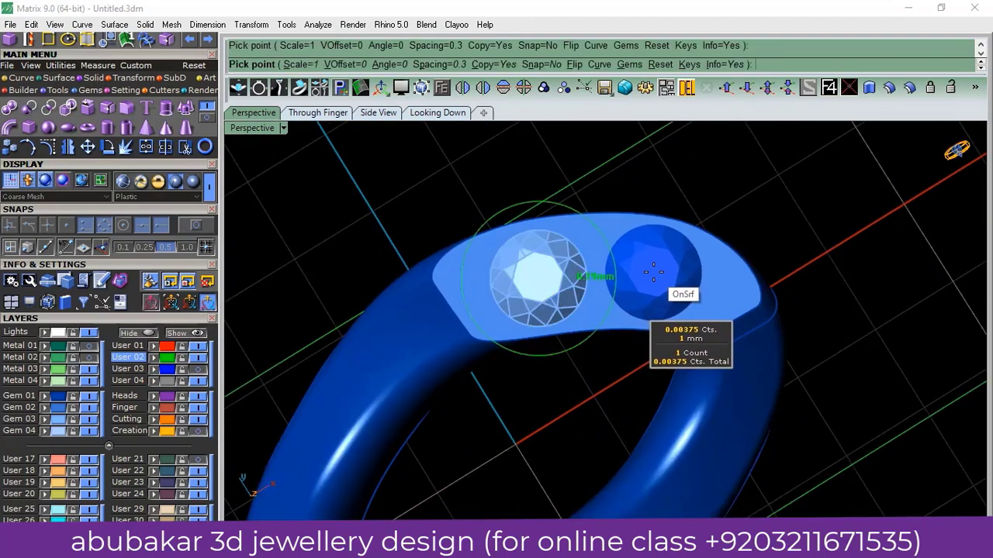
left_click(649, 271)
key("Return")
- Select all four gems, viewing the ring from a low side angle
mouse_move(572, 255)
right_mouse_down()
mouse_move(485, 373)
mouse_move(554, 359)
right_mouse_up()
left_click(555, 361, "shift")
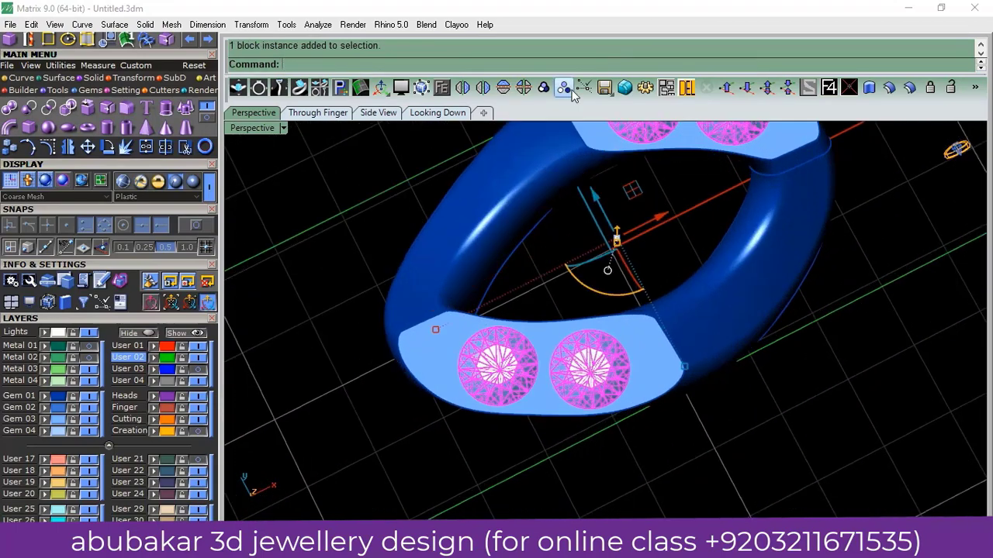
left_click(350, 243)
right_click_drag(349, 244, 603, 251)
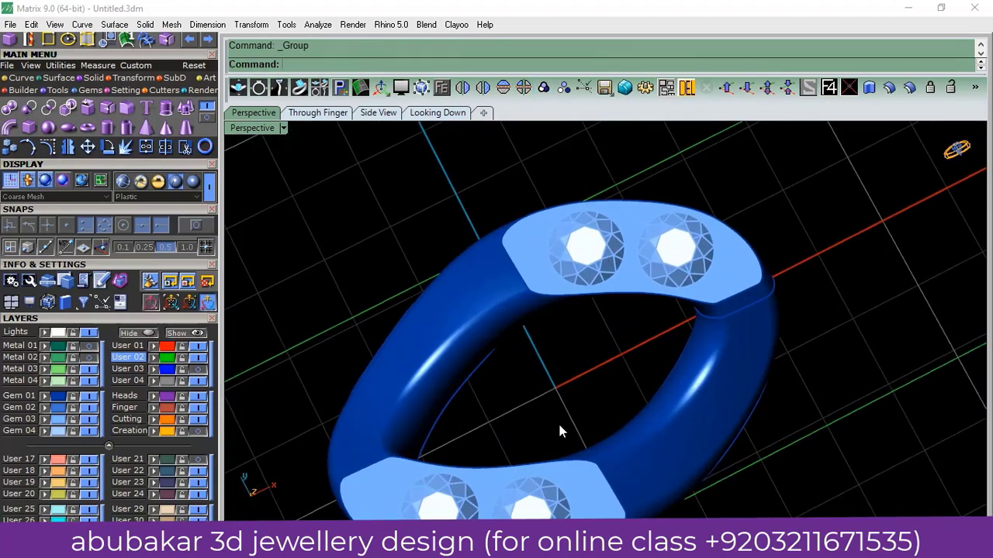
mouse_move(562, 431)
right_mouse_down()
mouse_move(550, 401)
mouse_move(508, 375)
mouse_move(524, 170)
mouse_move(517, 288)
mouse_move(526, 402)
right_mouse_up()
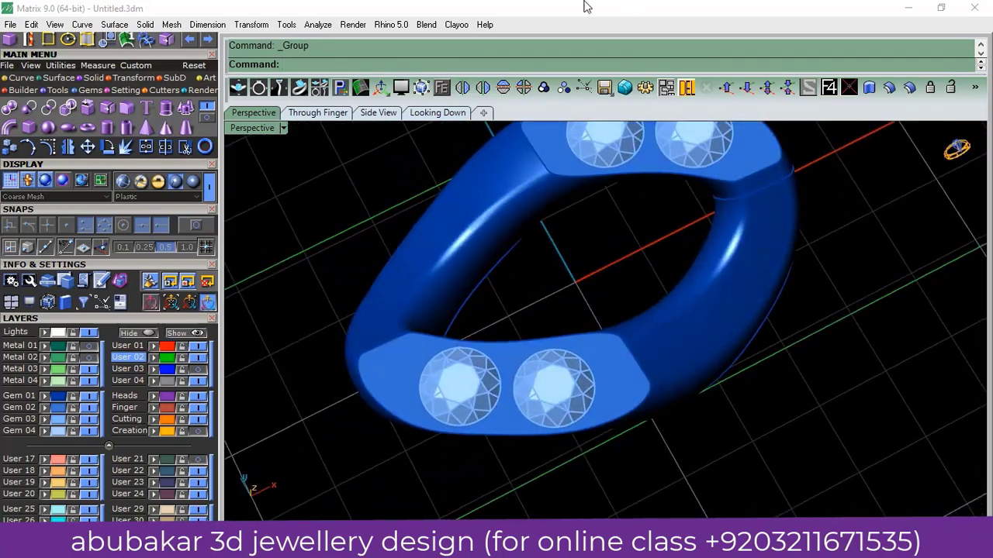
left_click(502, 417)
scroll(476, 405, "down", 3)
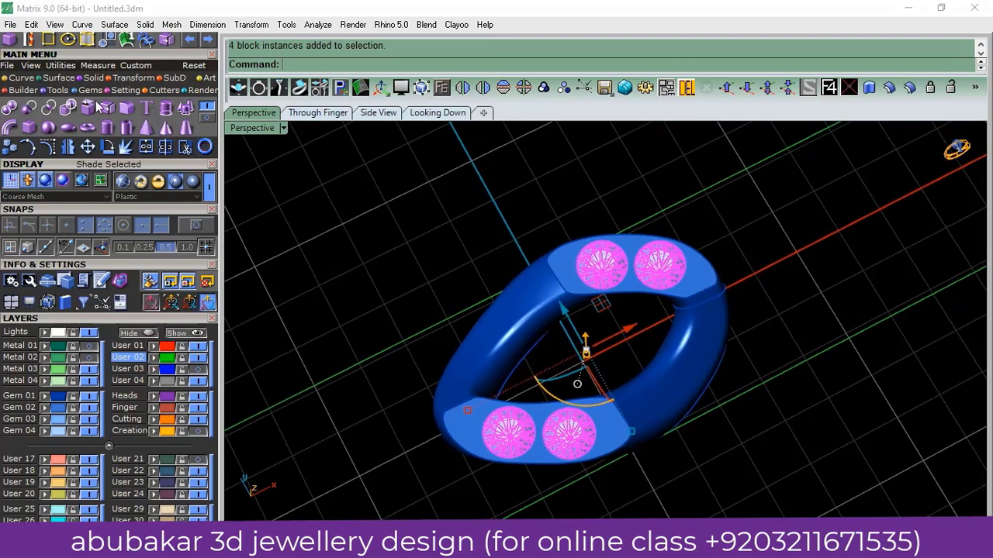
- Create gem cutters under the four gems with Lower Depth set to -80%
left_click(161, 92)
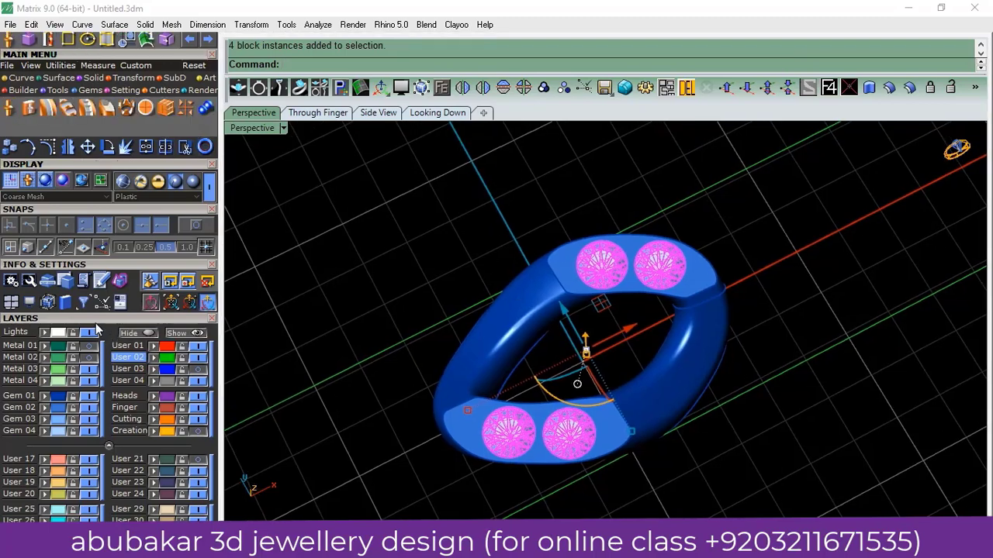
left_click(106, 107)
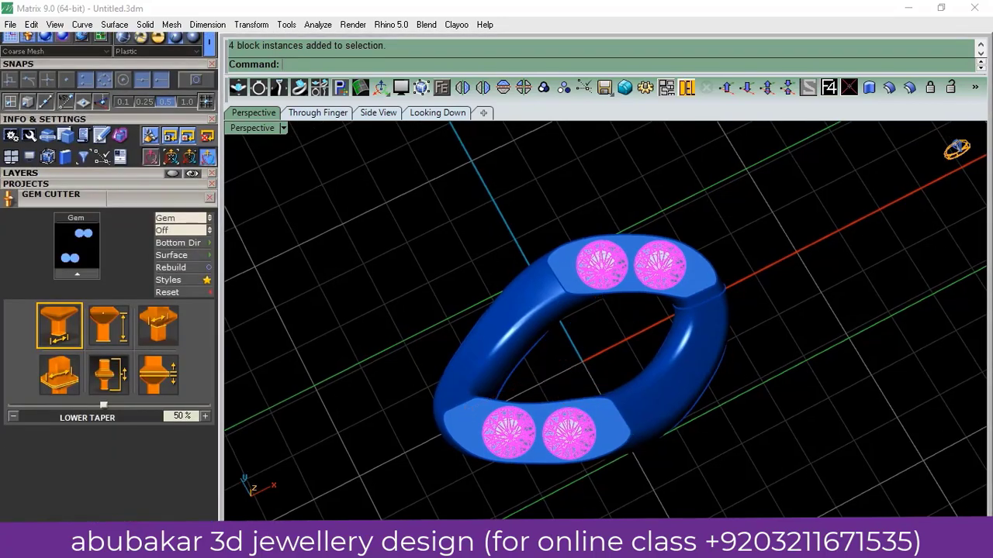
mouse_move(530, 290)
right_mouse_down()
mouse_move(583, 361)
mouse_move(550, 250)
right_mouse_up()
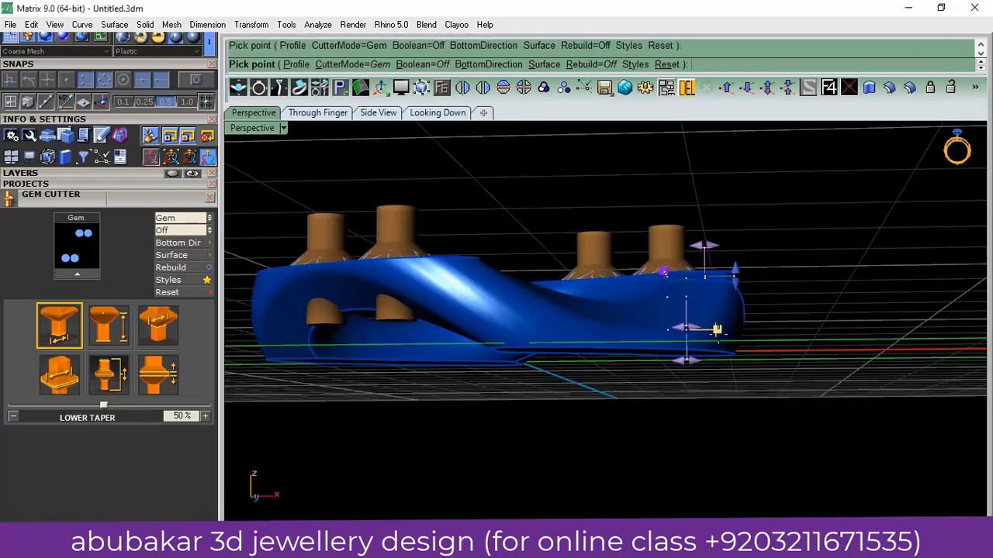
left_click_drag(717, 330, 716, 303)
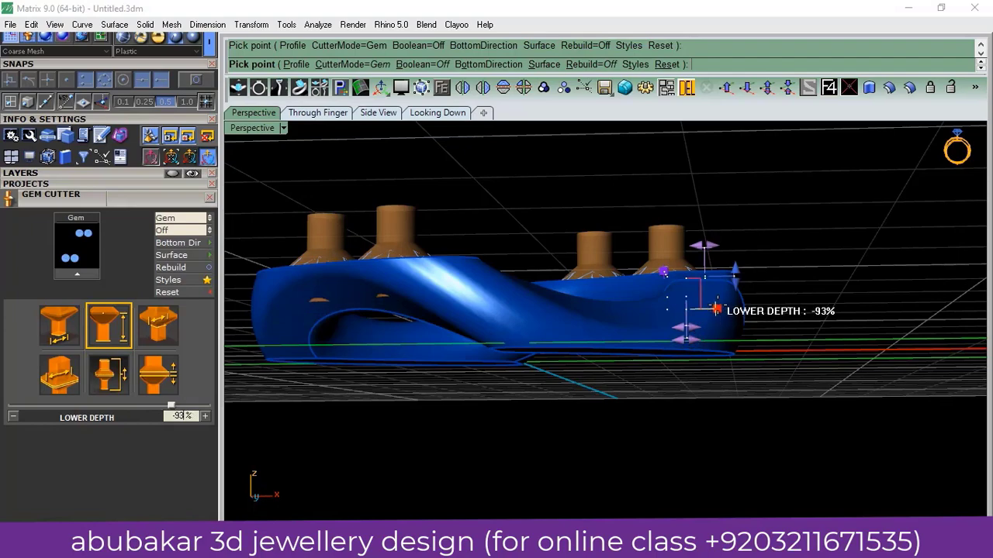
mouse_move(716, 310)
right_mouse_down()
mouse_move(609, 427)
mouse_move(642, 409)
right_mouse_up()
key("Return")
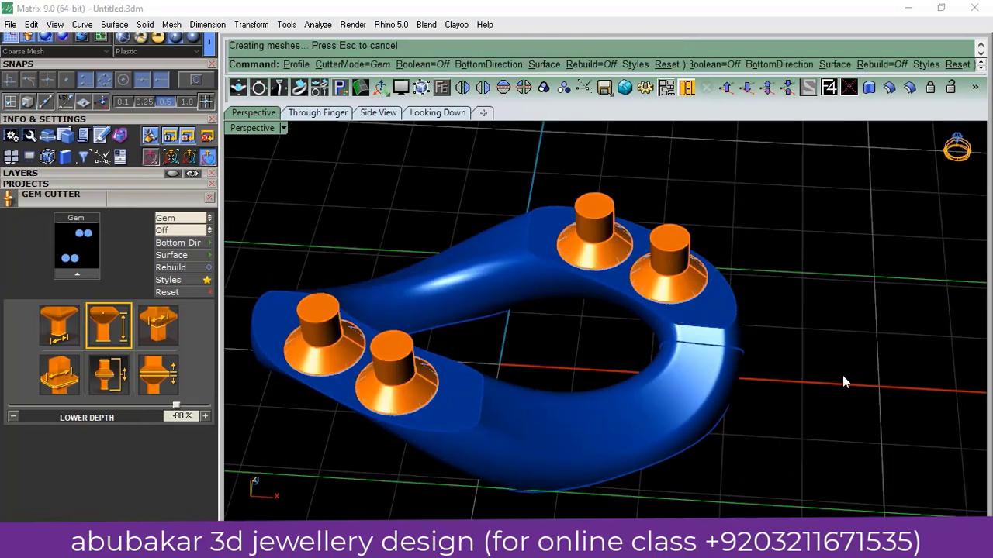
- Boolean-subtract the cutters from the band to cut the four gem seats
left_click(713, 362)
right_click(715, 365)
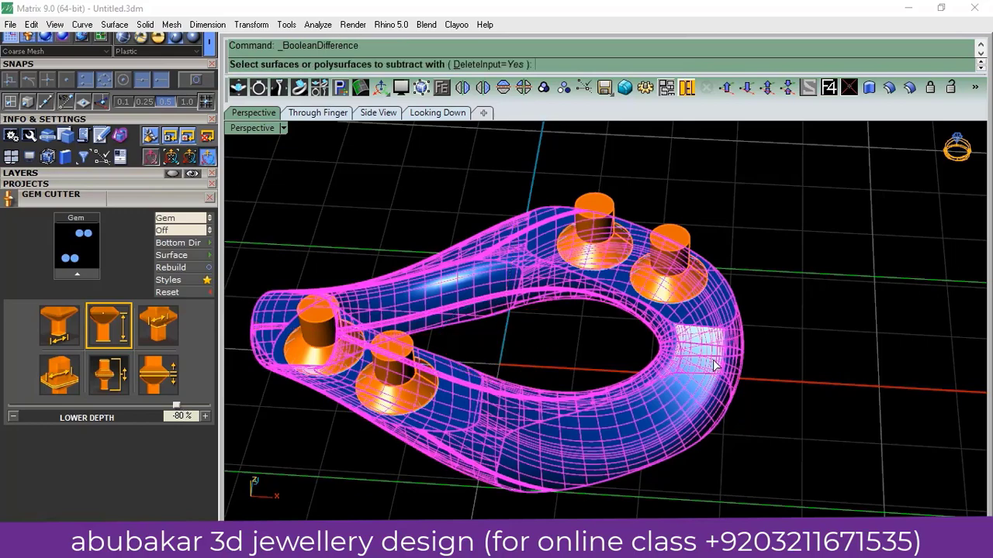
left_click(663, 273)
key("Return")
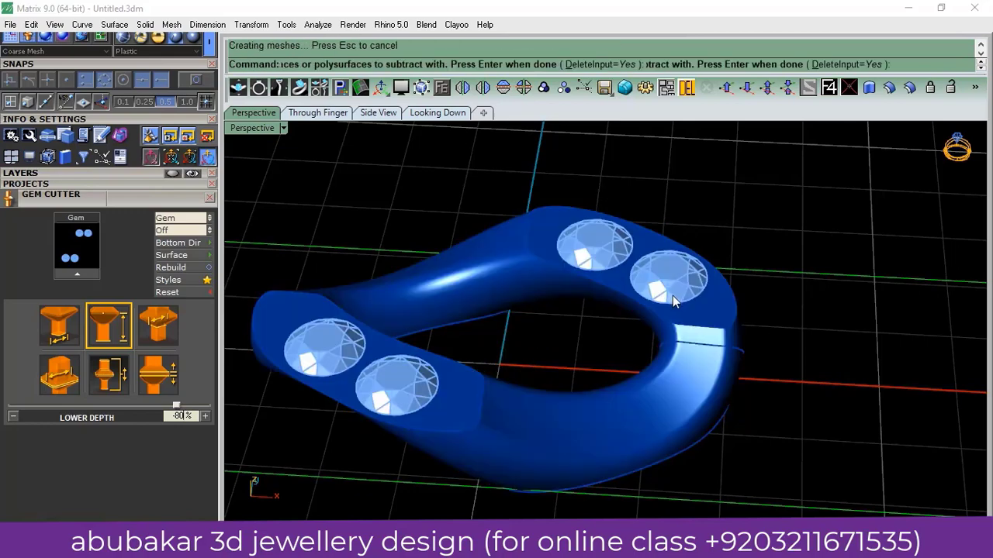
- Delete the gems to inspect the seats, then undo to restore them
key("Delete")
right_click_drag(651, 372, 790, 328)
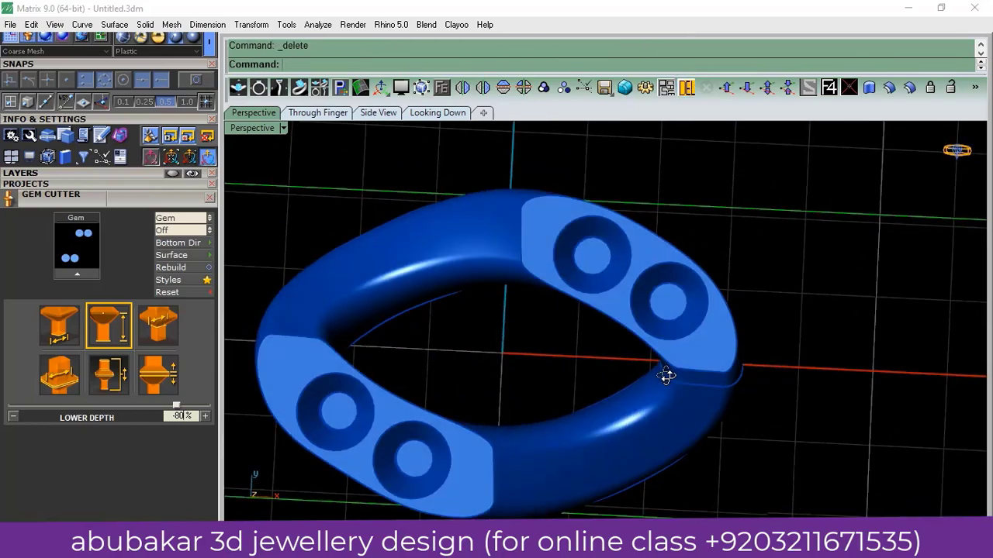
key("ctrl+z")
scroll(510, 387, "down", 2)
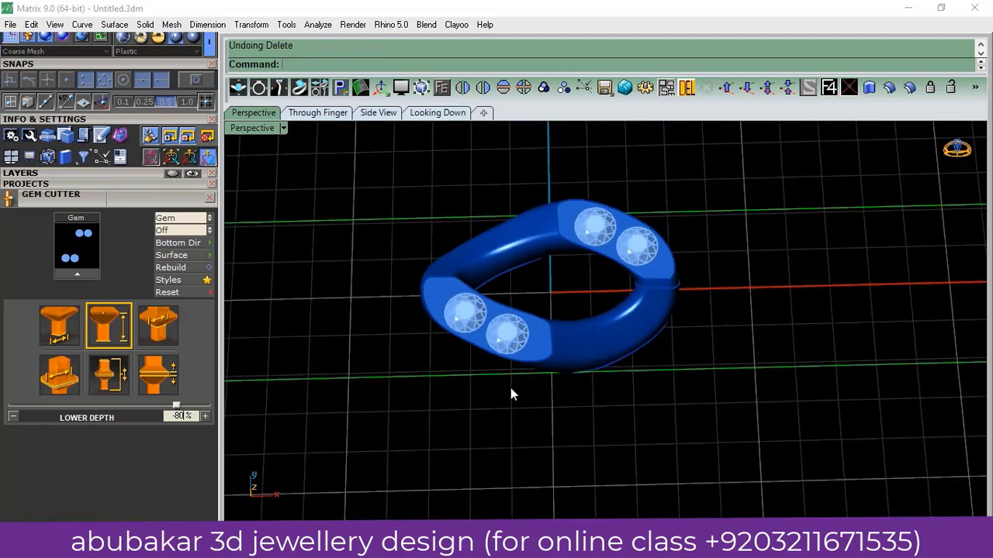
scroll(544, 367, "up", 5)
- Start Prong on Surface on the band with diameter 0.45, drop 0.15 and height 0.65 mm
left_click(592, 347)
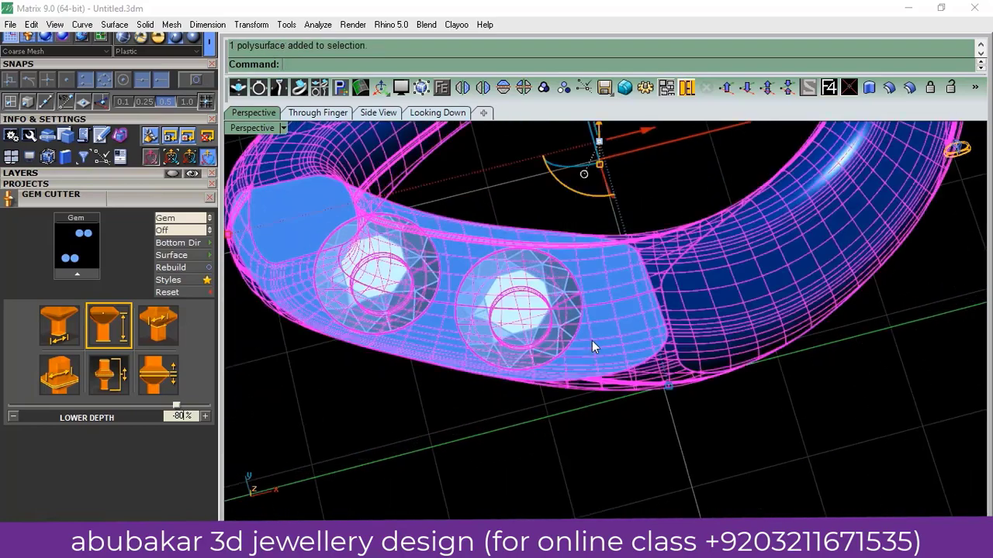
left_click(442, 87)
left_click(468, 138)
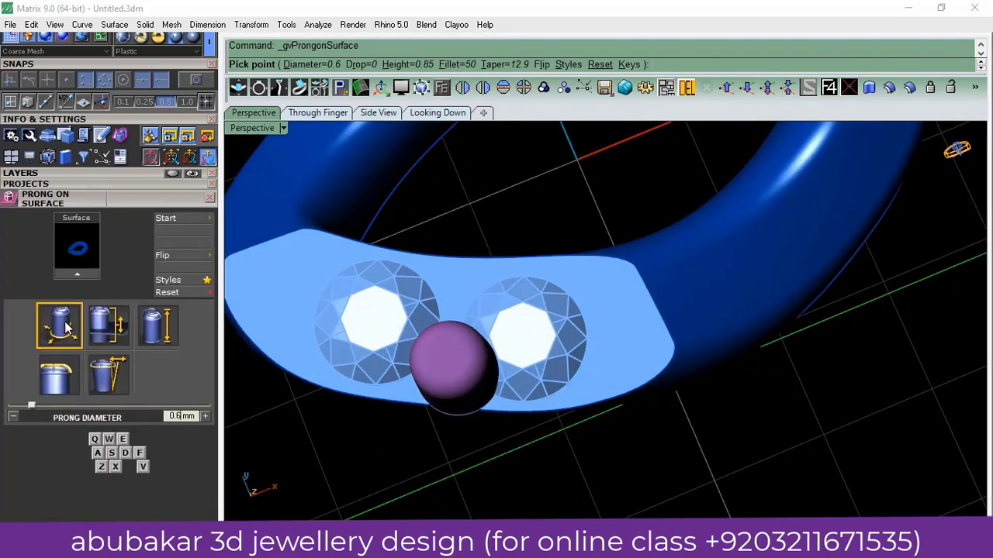
type("5")
key("Return")
left_click(107, 334)
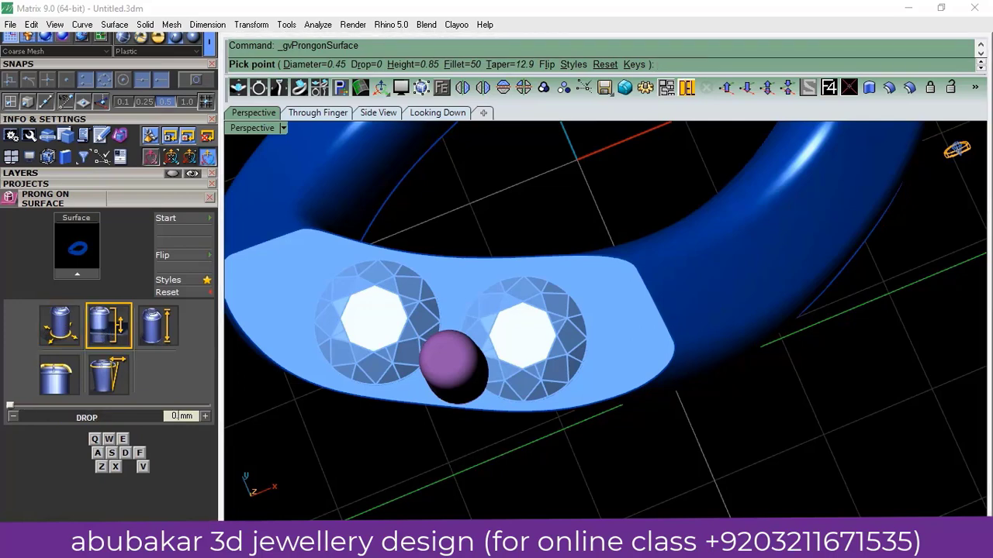
key("Return")
scroll(514, 365, "down", 3)
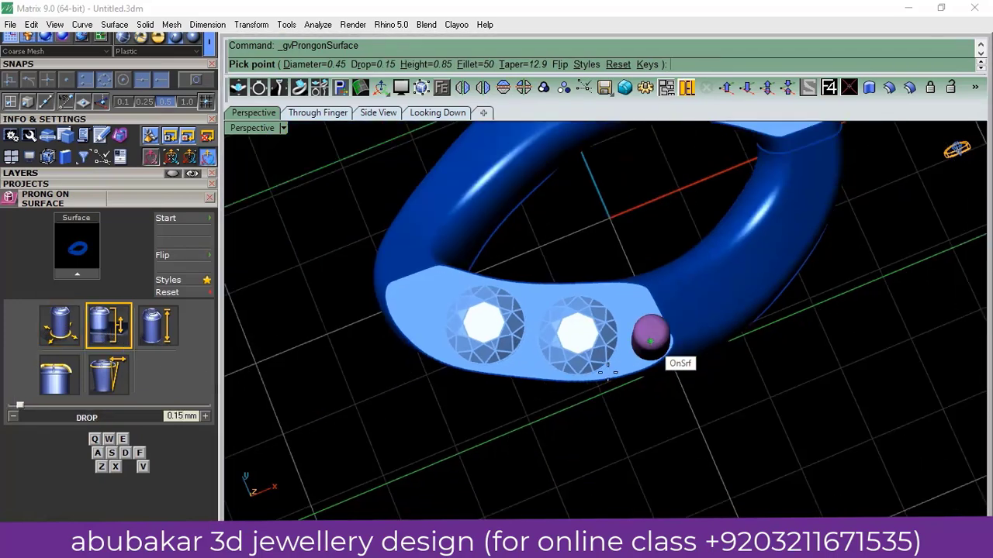
scroll(646, 337, "up", 2)
scroll(387, 333, "up", 1)
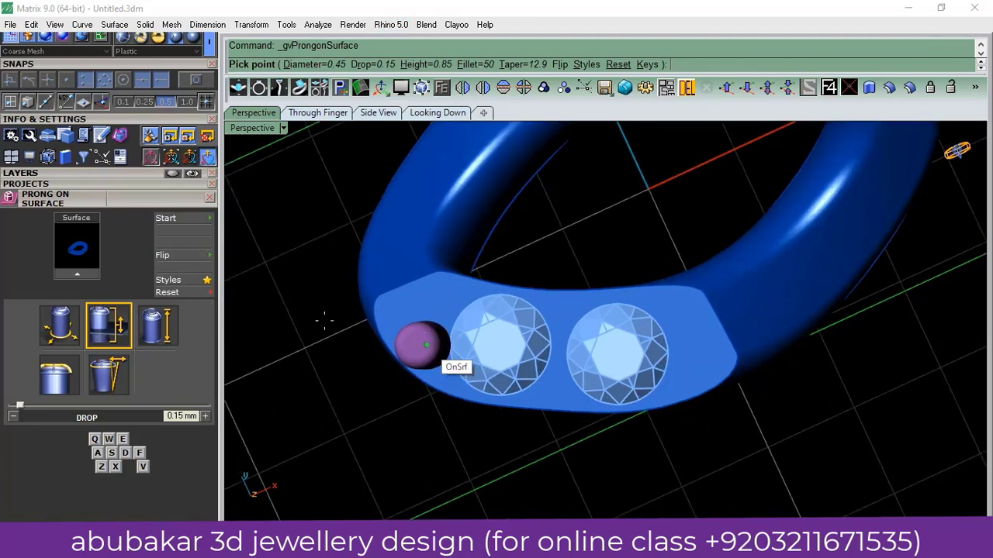
left_click(159, 326)
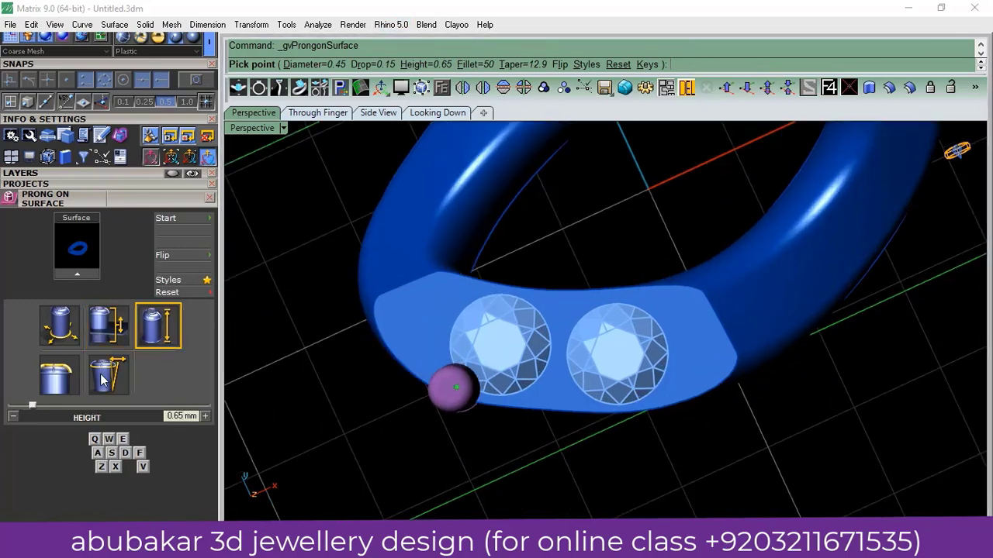
left_click(113, 325)
left_click(60, 329)
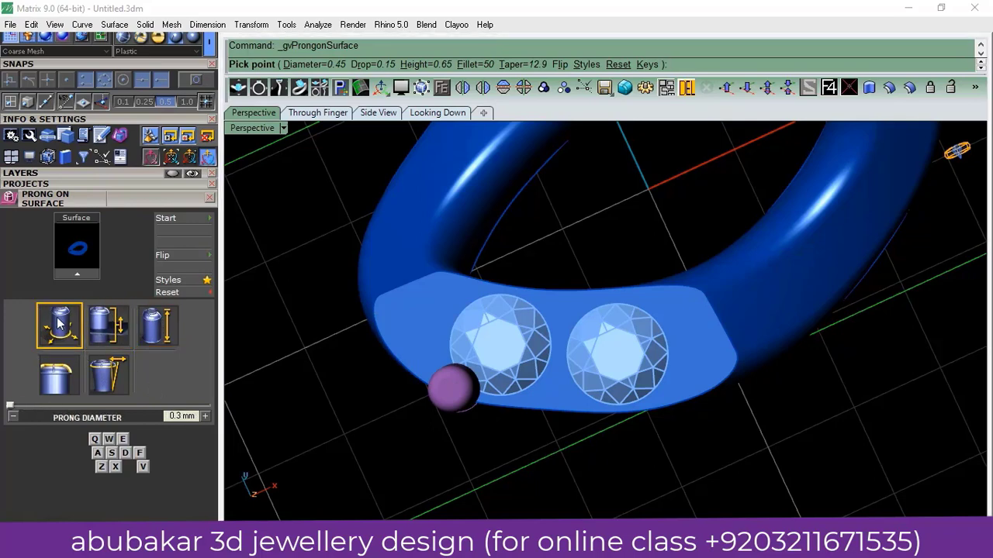
scroll(407, 332, "up", 2)
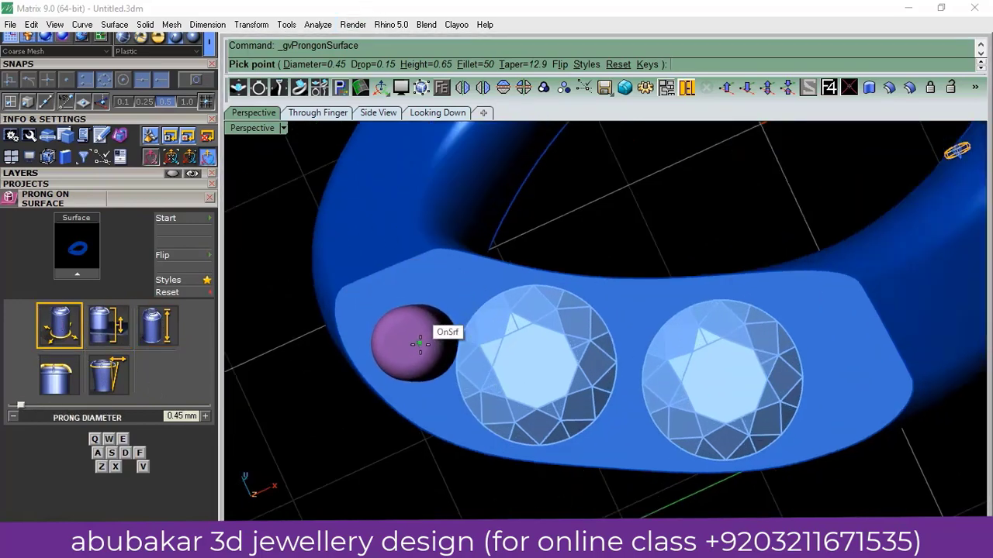
- Place four prongs around the first stone pair: left, top, bottom and right
left_click(416, 345)
left_click(634, 310)
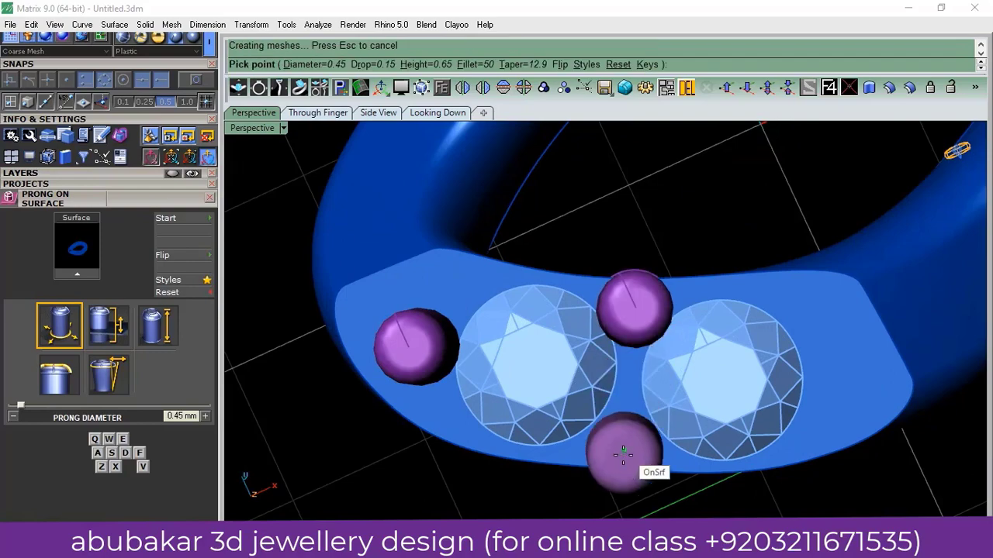
left_click(625, 437)
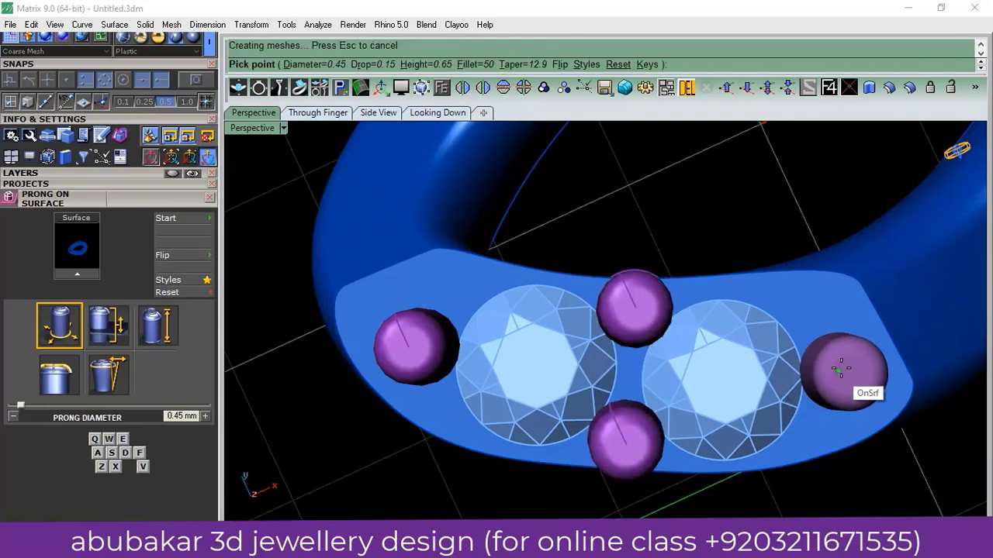
left_click(850, 359)
key("Return")
scroll(532, 285, "down", 5)
scroll(532, 280, "up", 5)
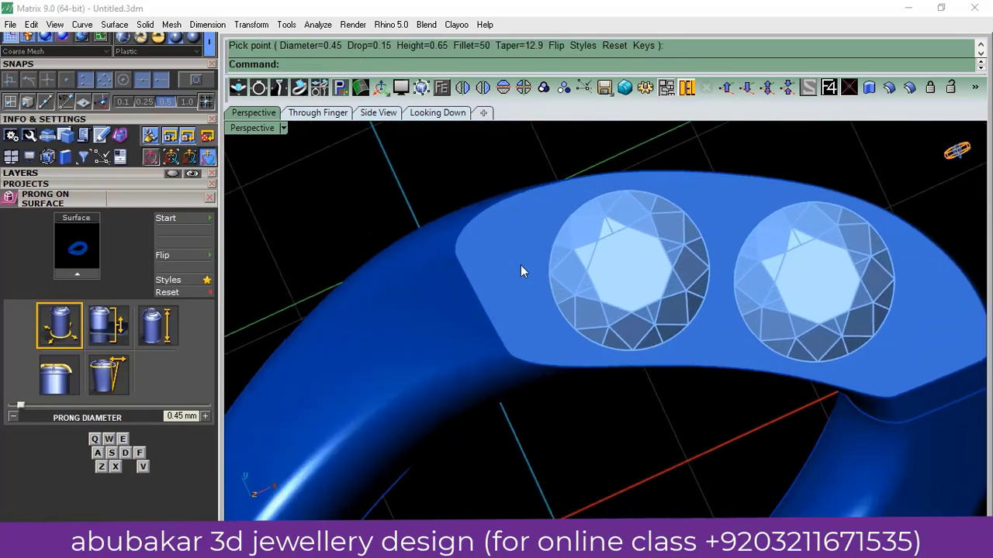
- Place four more prongs around the second stone pair on the far pad
key("Return")
left_click(508, 270)
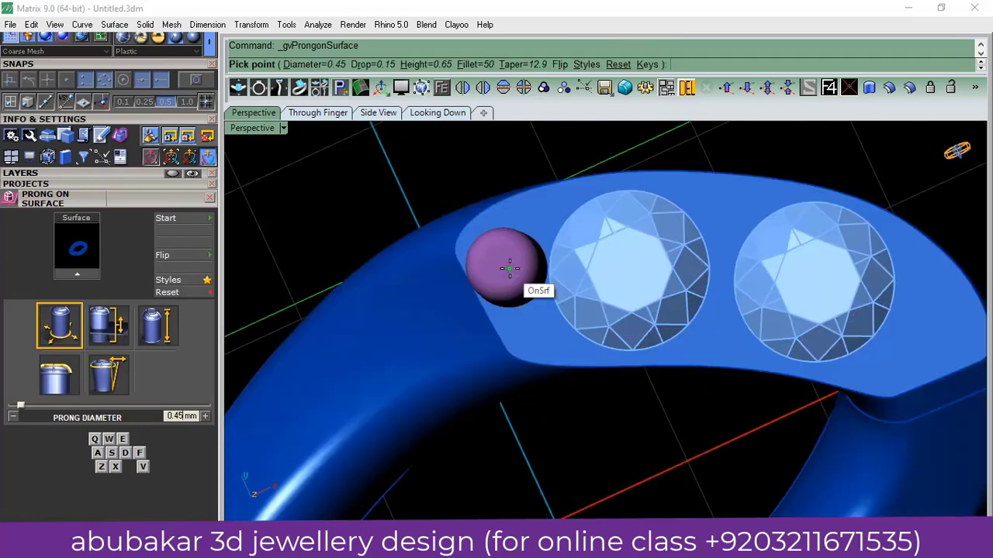
left_click(506, 266)
left_click(727, 208)
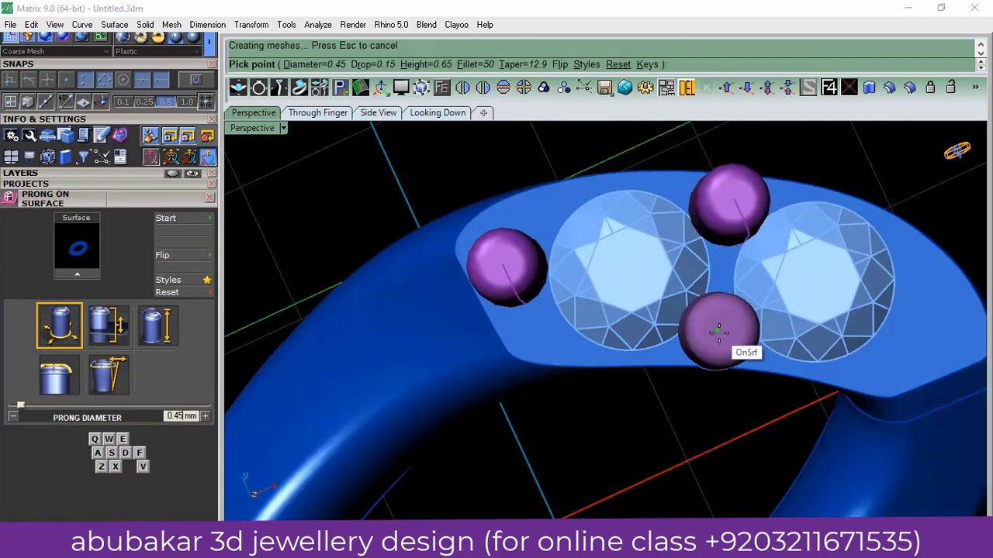
left_click(720, 334)
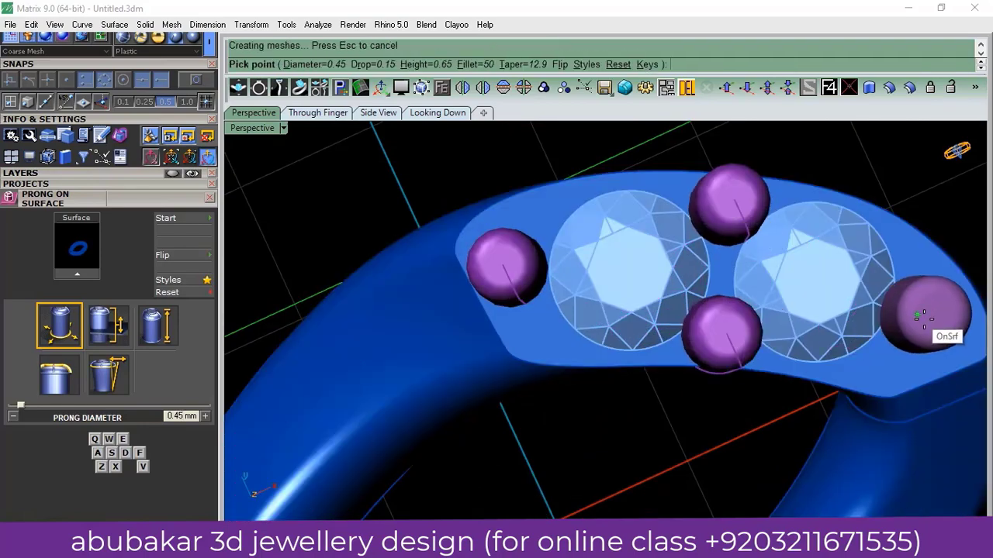
left_click(931, 321)
key("Return")
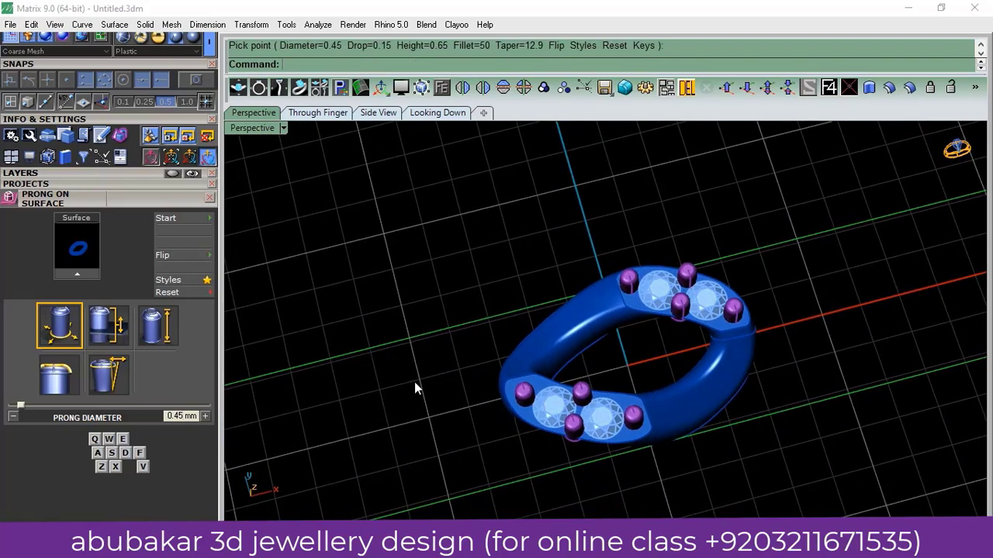
- Show the layers list, select the Heads layer prongs and group them
left_click(119, 157)
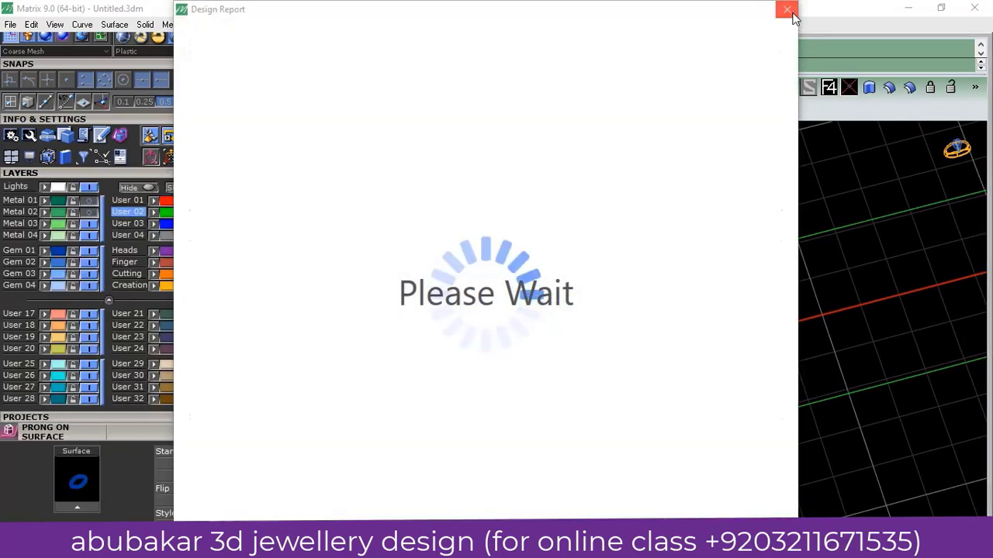
left_click(787, 9)
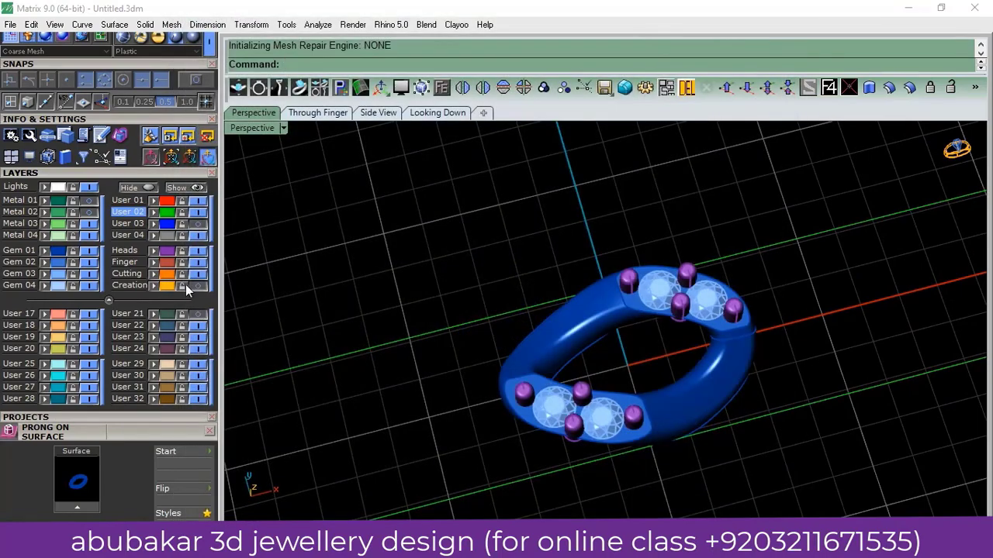
left_click(168, 251)
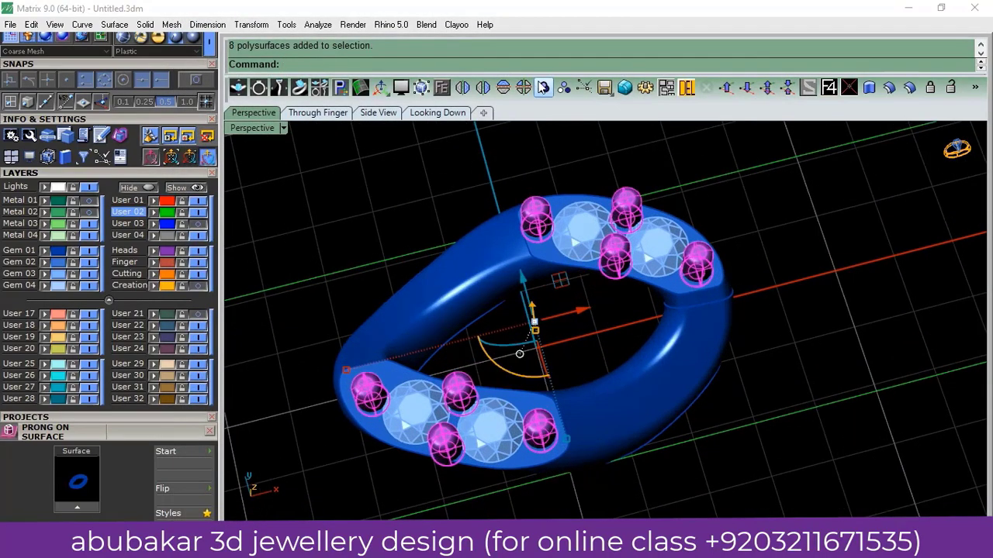
left_click(543, 87)
left_click(685, 374, "shift")
right_click(685, 374)
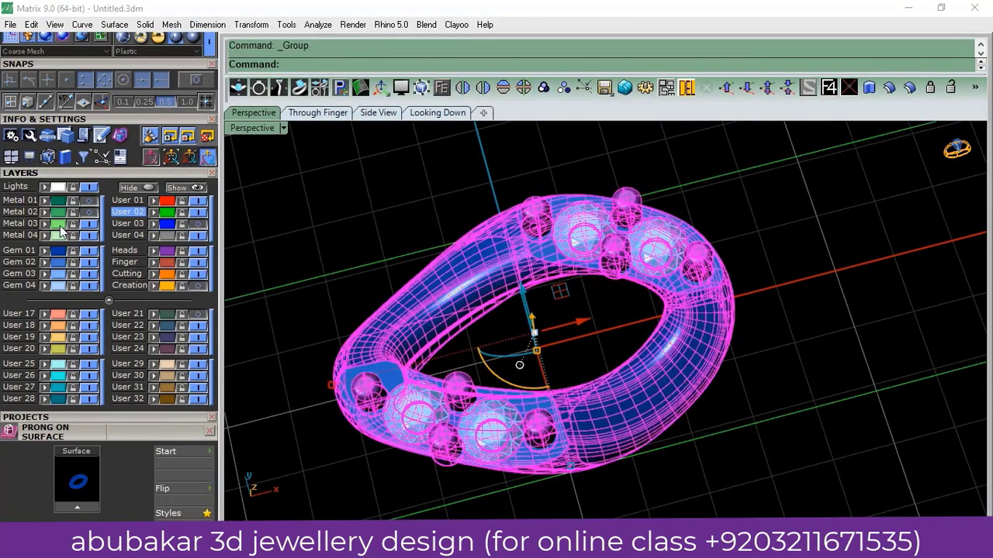
- Window-select the band, gems and prongs, deselect the curve, and group them
left_click(455, 326)
scroll(454, 326, "down", 3)
left_click_drag(683, 199, 443, 455)
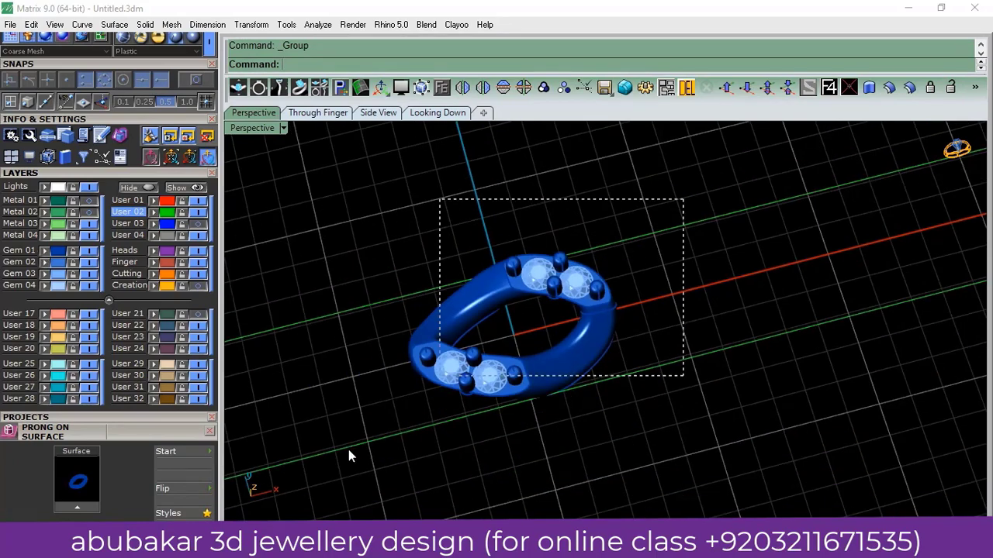
left_click(651, 364, "ctrl")
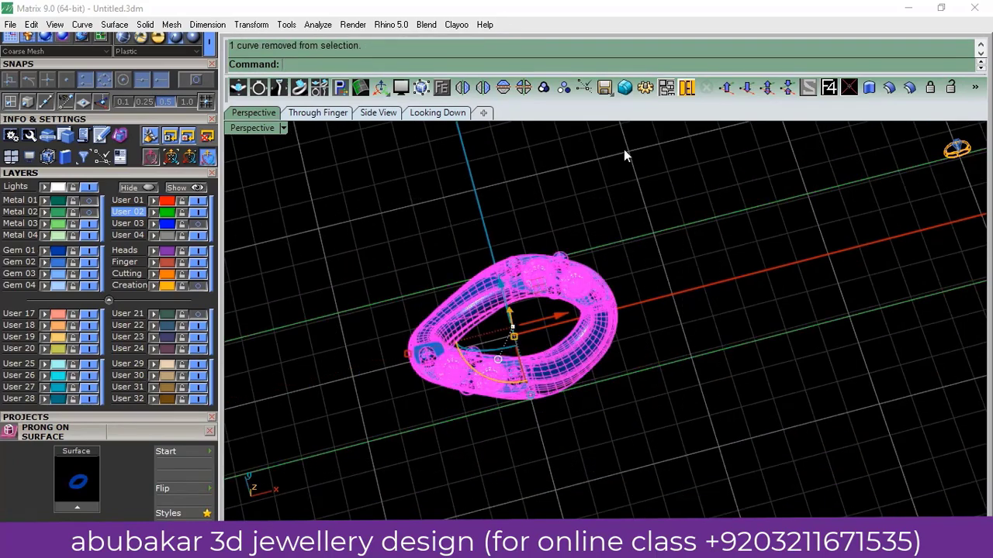
left_click(543, 87)
- Switch to the top view and move the ring assembly left along X
left_click(437, 112)
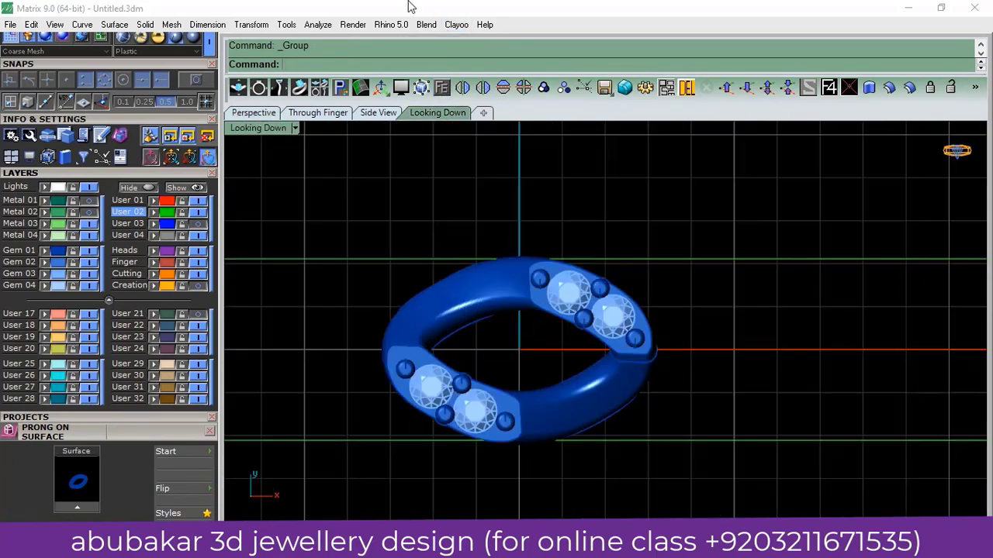
scroll(539, 326, "down", 2)
left_click(717, 365)
scroll(730, 366, "down", 2)
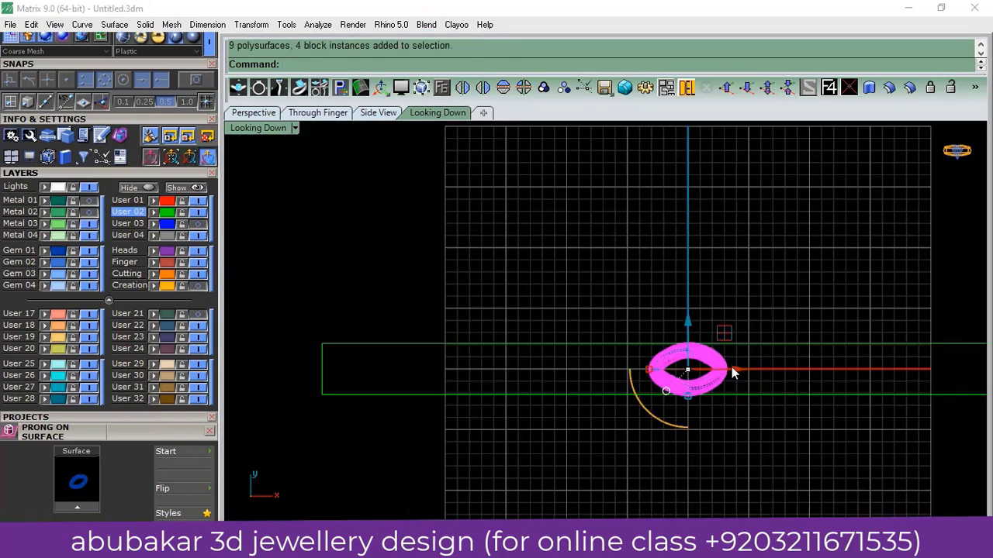
left_click_drag(732, 370, 404, 366)
key("Escape")
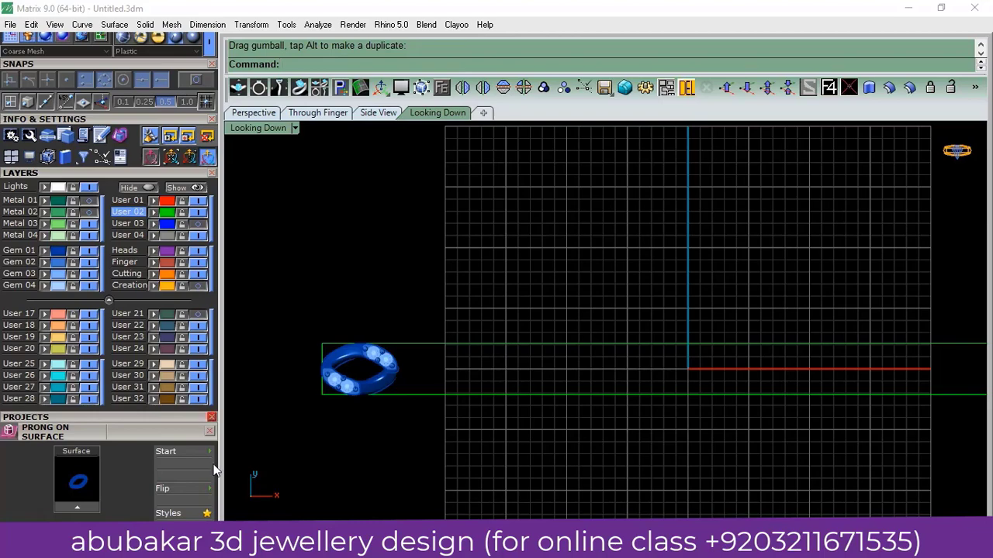
left_click(208, 432)
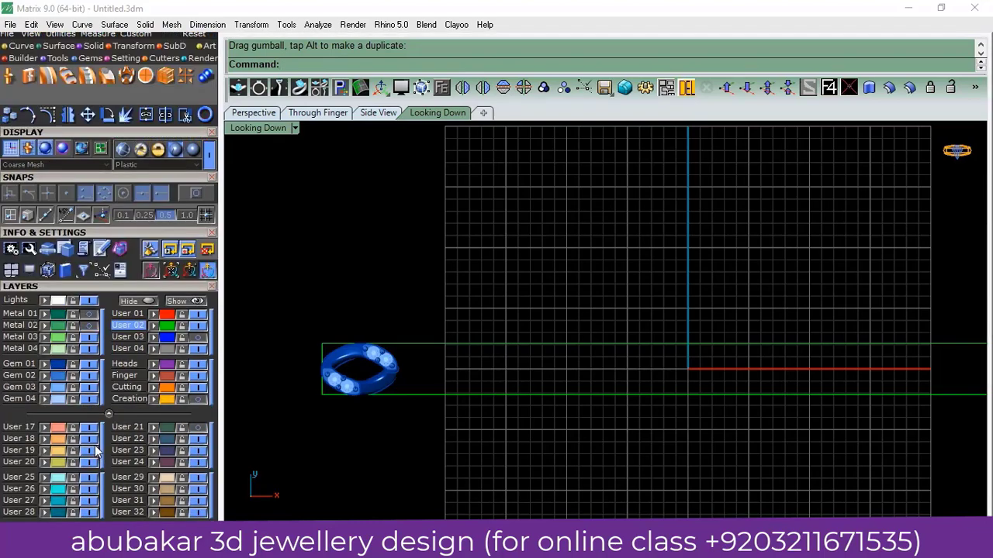
- Select the gem-set link and run Array Linear with 19 copies
left_click(109, 417)
scroll(395, 421, "up", 2)
scroll(394, 422, "up", 3)
left_click(475, 425)
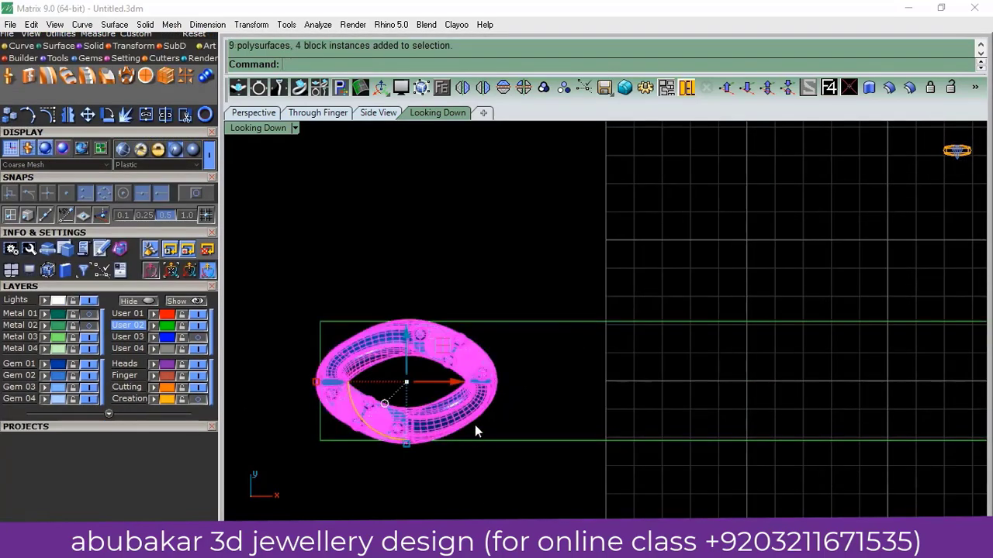
left_click(146, 47)
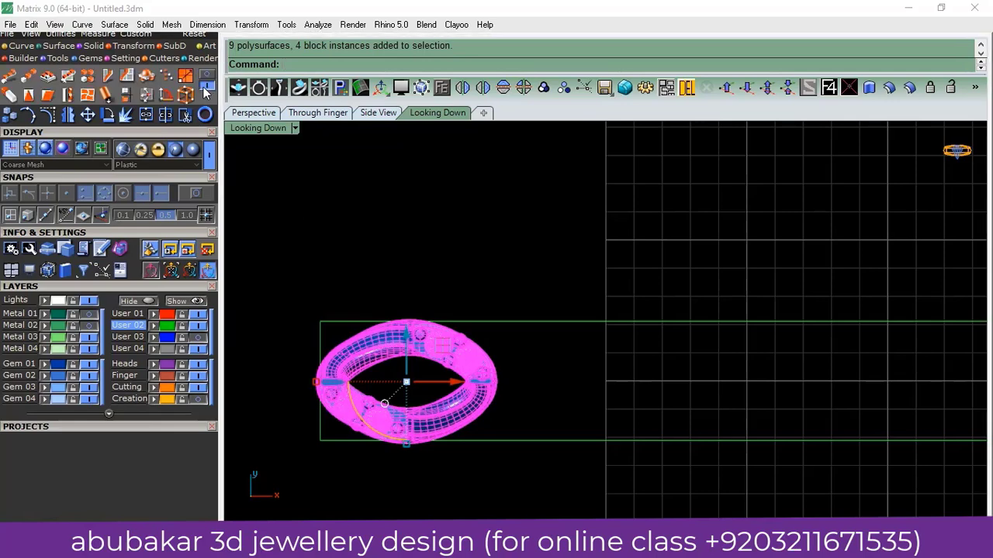
left_click(27, 80)
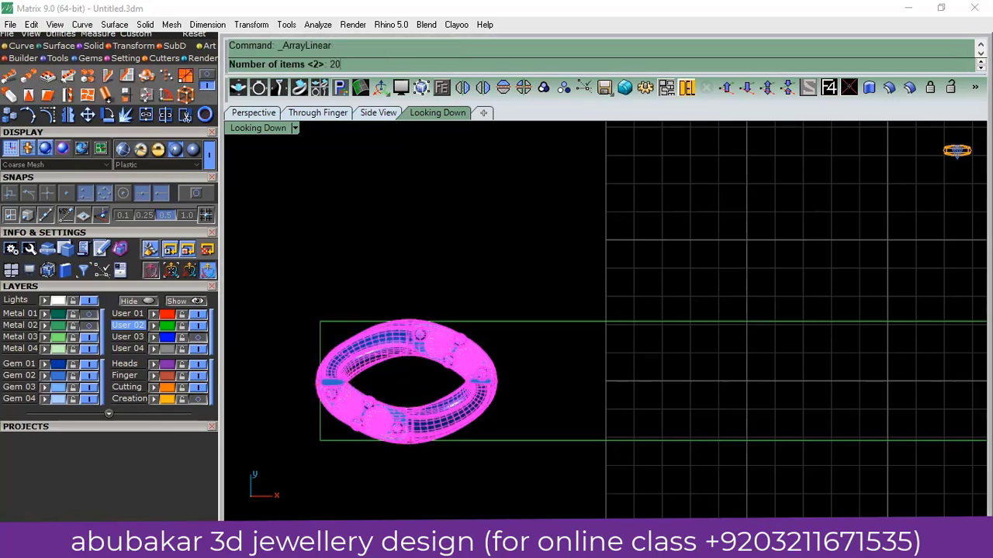
type("219")
key("Return")
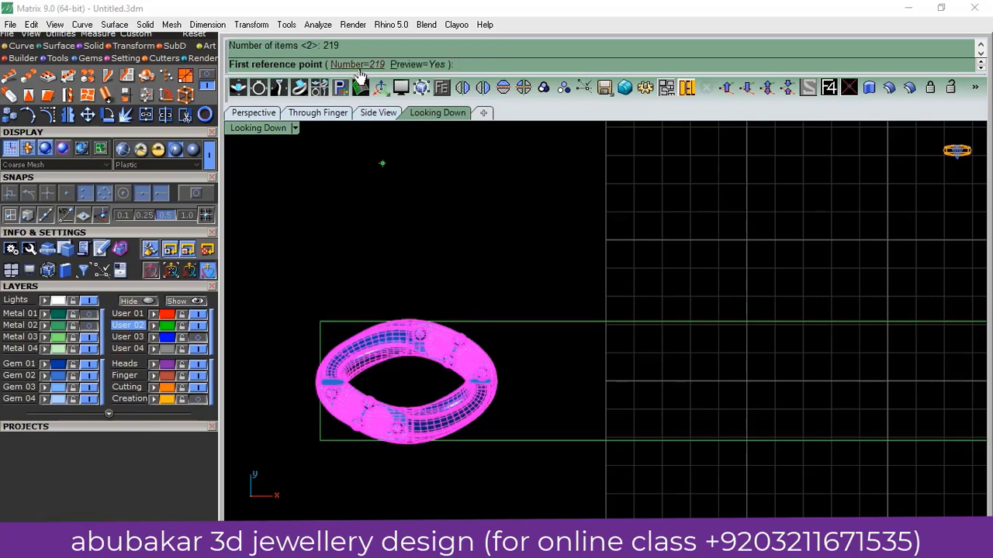
left_click(358, 67)
type("9")
key("Return")
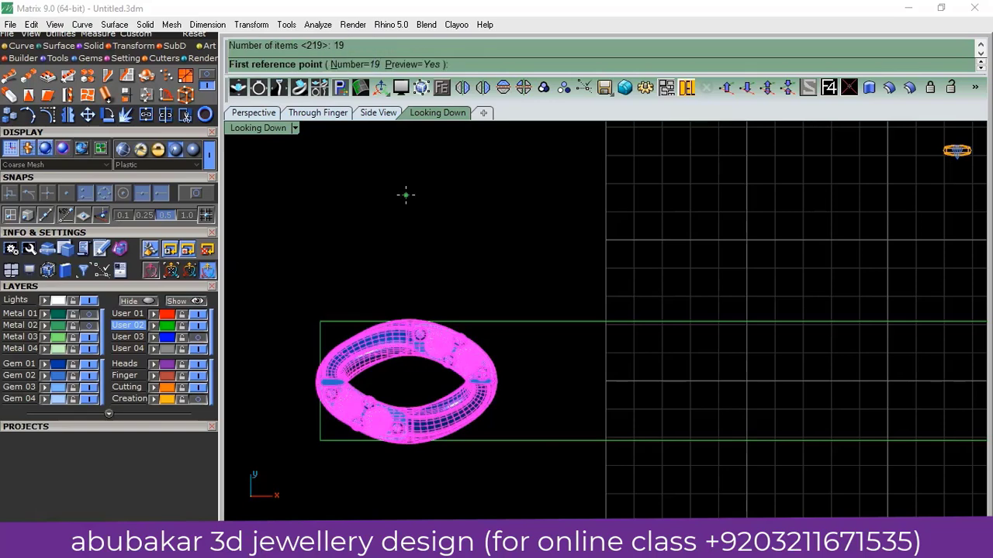
- Snap to end points and pick two reference points so the links overlap
left_click(194, 200)
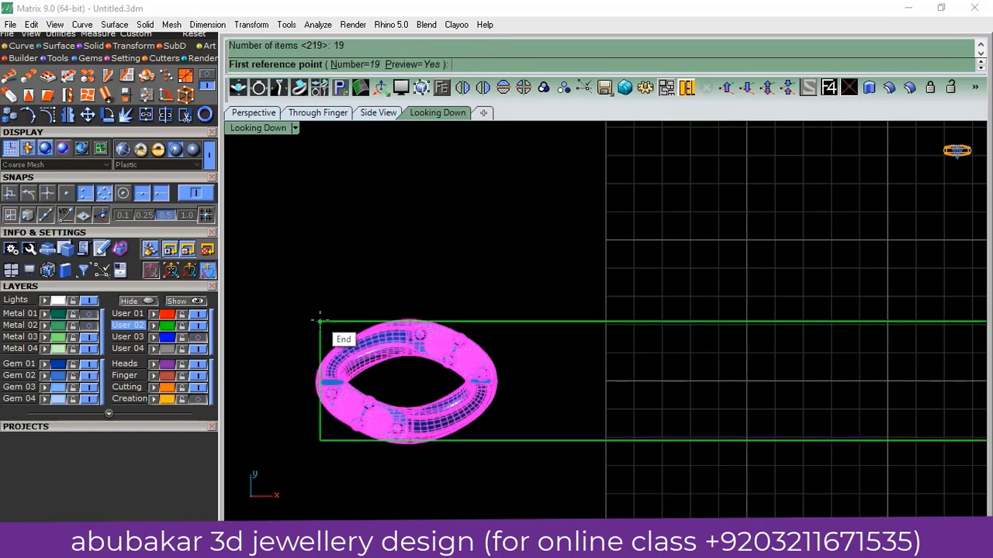
left_click(319, 322)
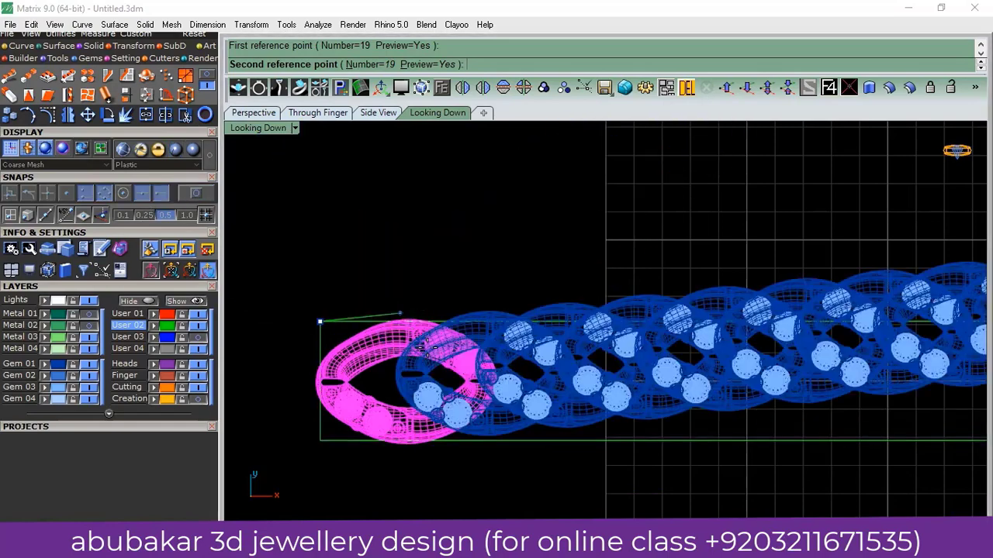
scroll(438, 317, "up", 2)
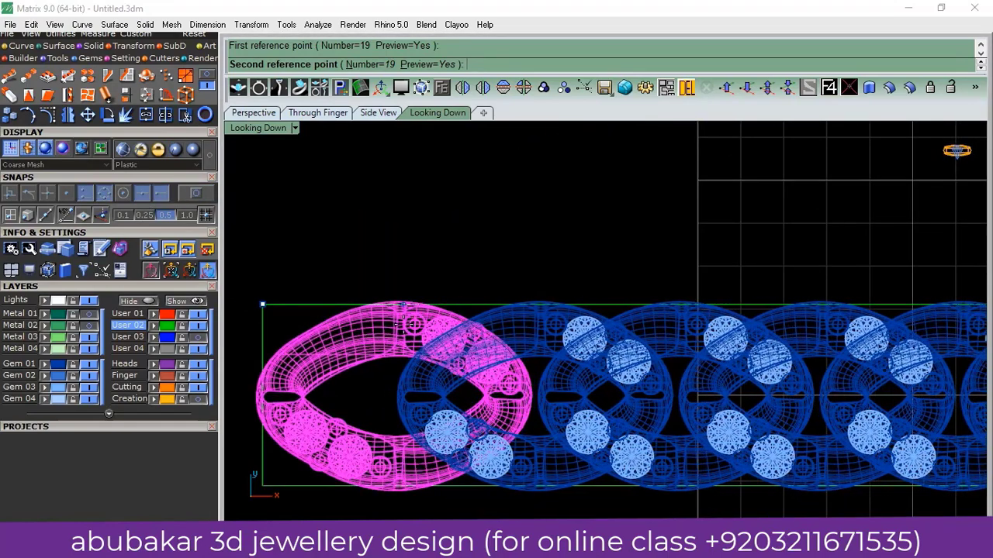
left_click(426, 346)
scroll(428, 342, "down", 4)
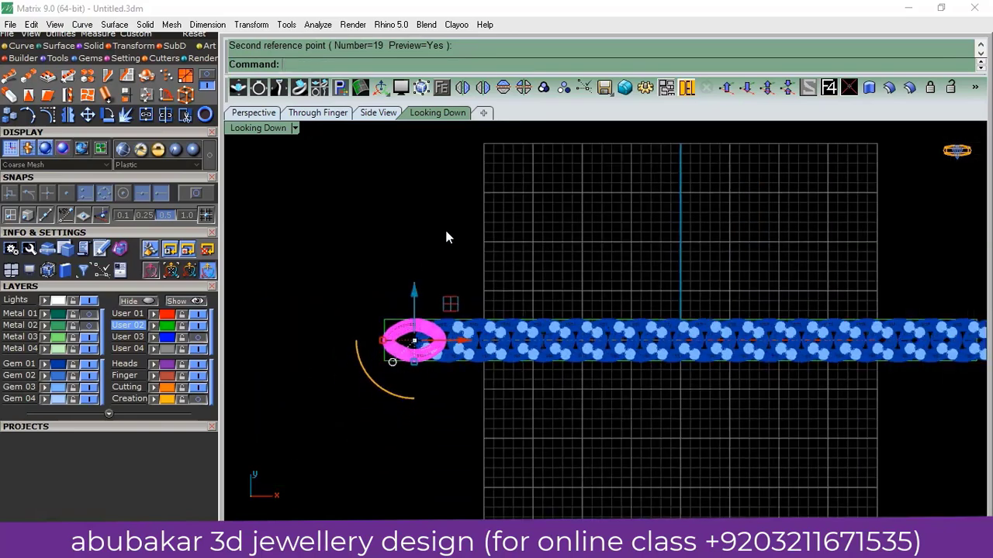
scroll(531, 338, "up", 3)
scroll(744, 324, "up", 3)
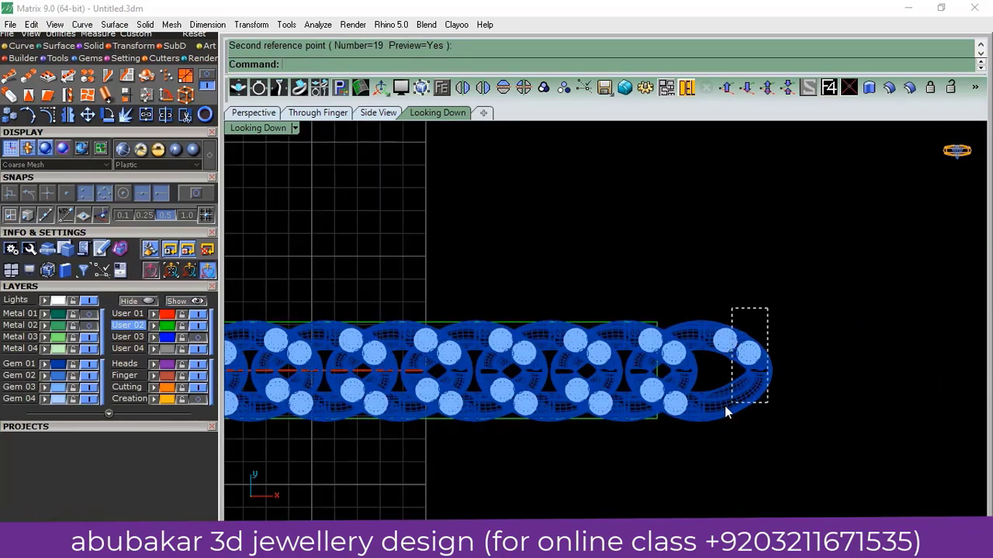
- Delete the extra link at the chain's right end
left_click_drag(724, 406, 721, 407)
left_click(686, 88)
scroll(734, 299, "down", 1)
scroll(733, 299, "down", 2)
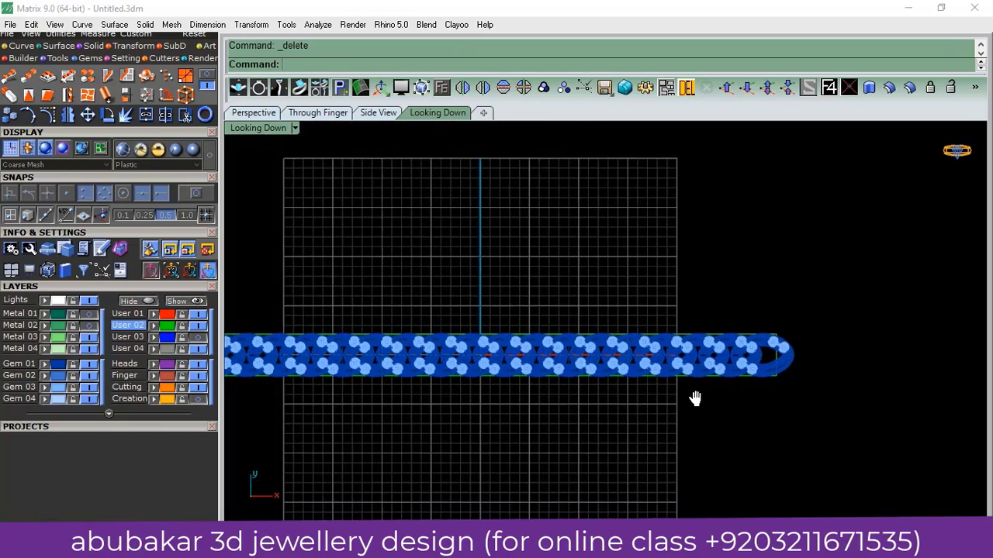
scroll(693, 399, "down", 2)
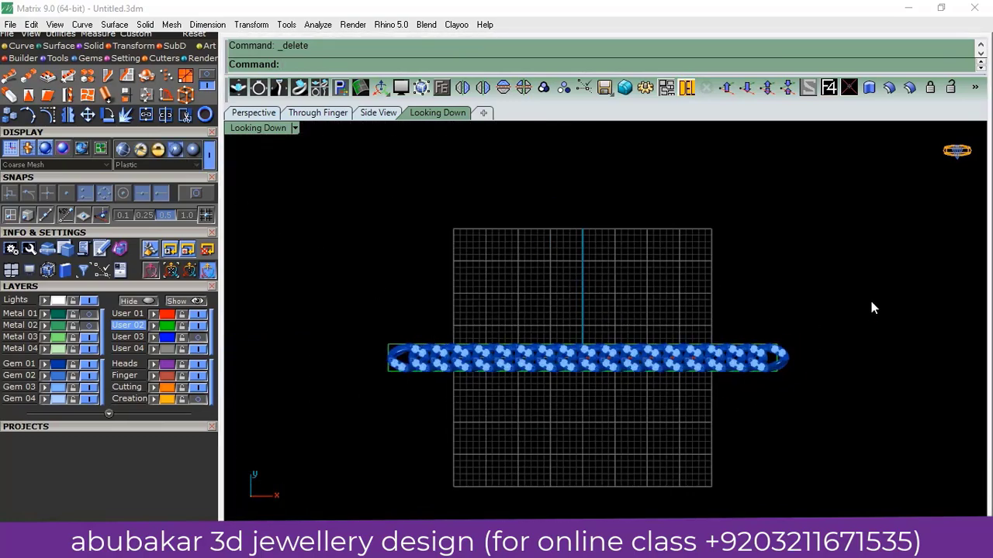
- Select the chain without the guide curve and 1D-scale it lengthwise from its left end
left_click_drag(870, 298, 324, 439)
scroll(379, 332, "up", 2)
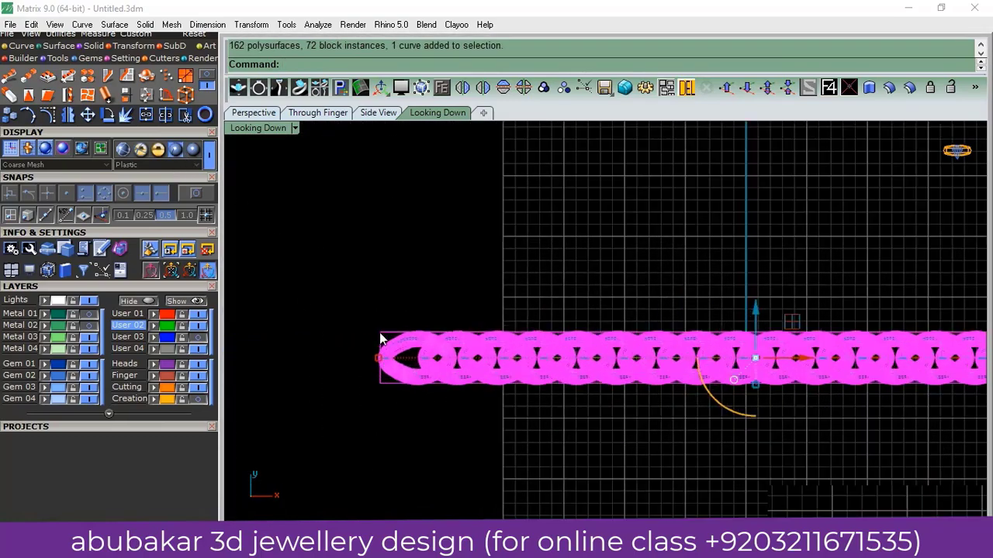
scroll(379, 332, "up", 1)
left_click(390, 353, "ctrl")
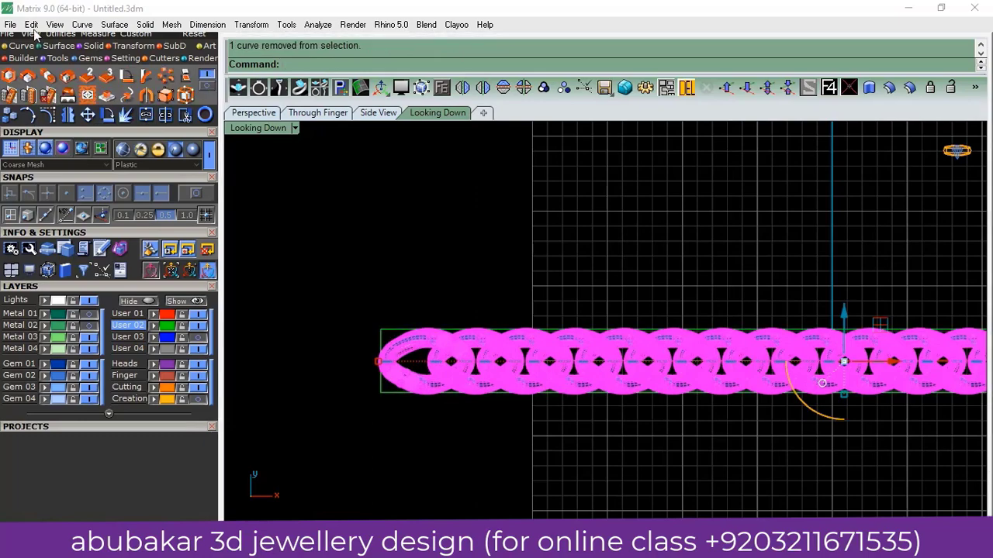
left_click(380, 363)
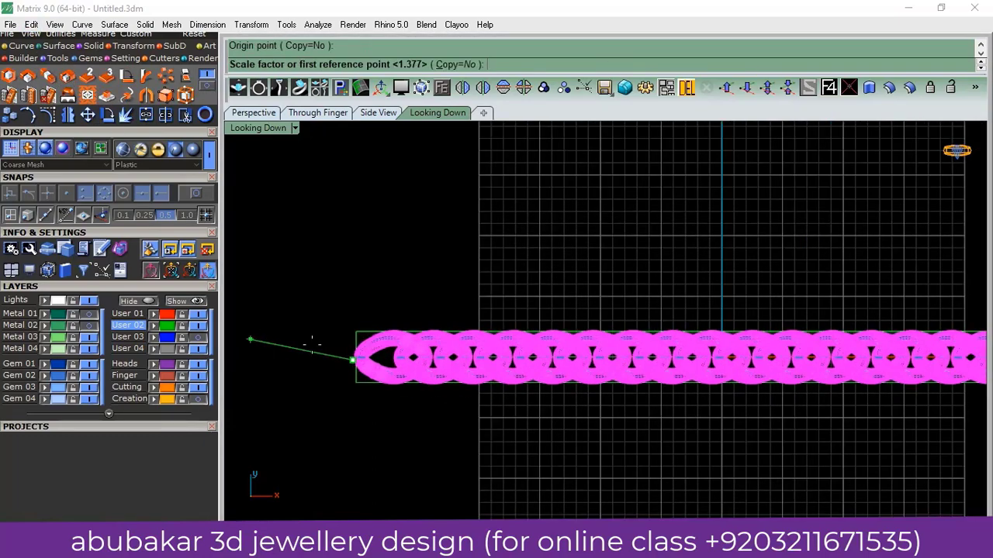
scroll(248, 337, "down", 3)
scroll(720, 377, "up", 5)
left_click(839, 353)
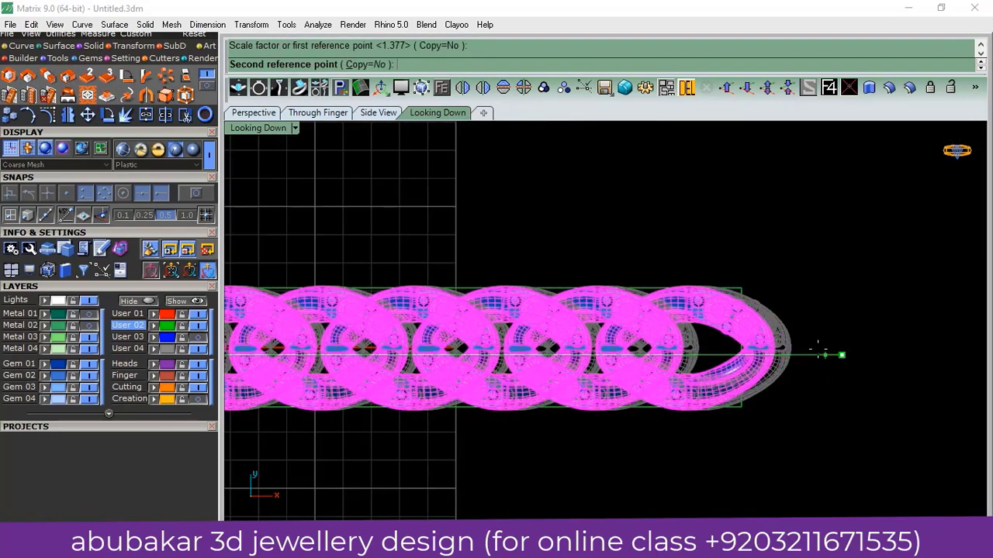
left_click(806, 355)
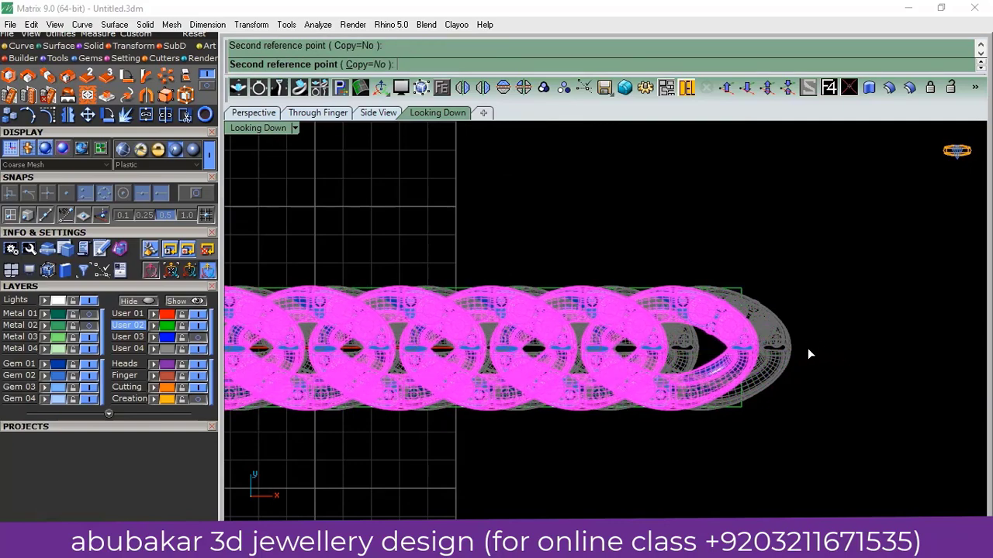
left_click(807, 349)
scroll(547, 405, "down", 3)
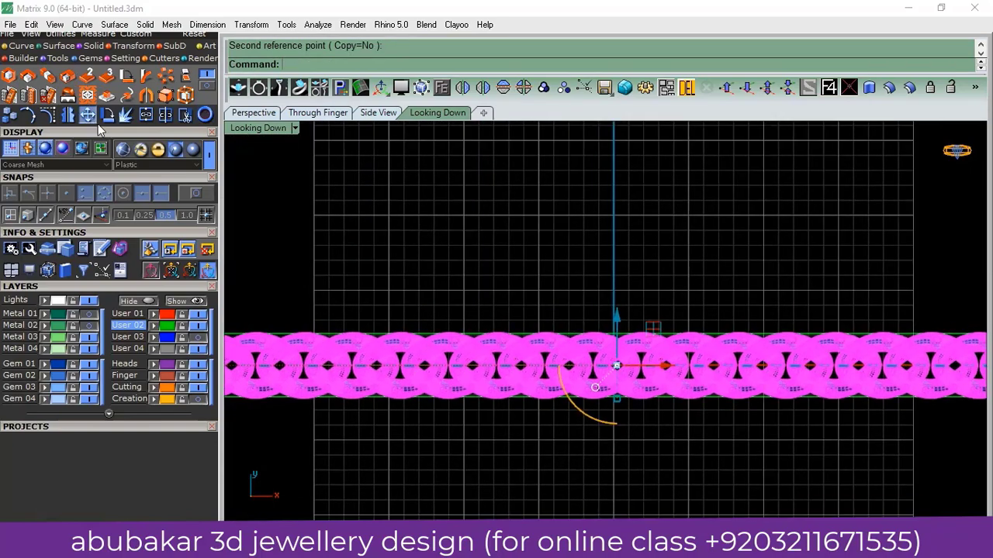
- Move the chain so its left end lines up with the band's start
left_click(98, 126)
scroll(405, 362, "up", 2)
scroll(411, 353, "up", 3)
left_click(419, 341)
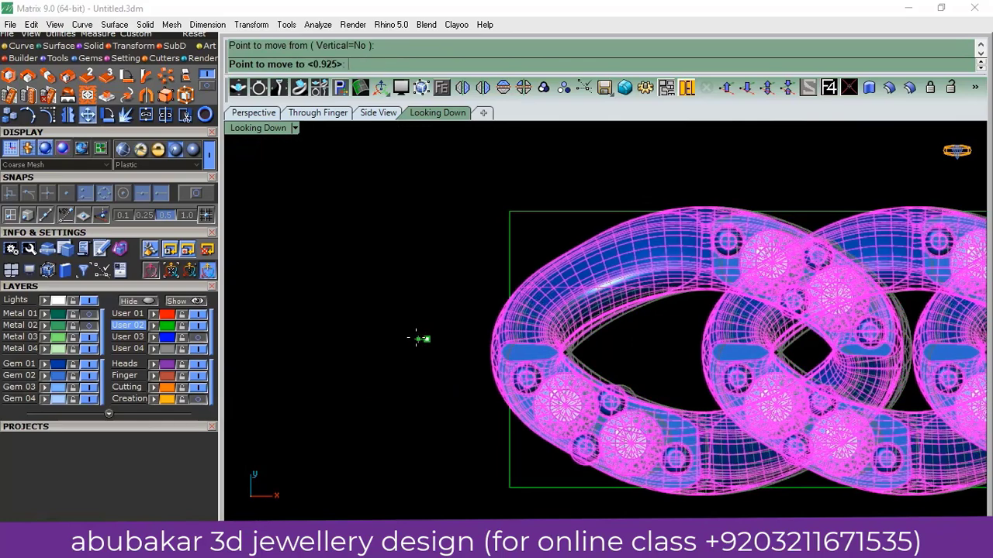
left_click(410, 341)
left_click(354, 360)
scroll(365, 341, "down", 3)
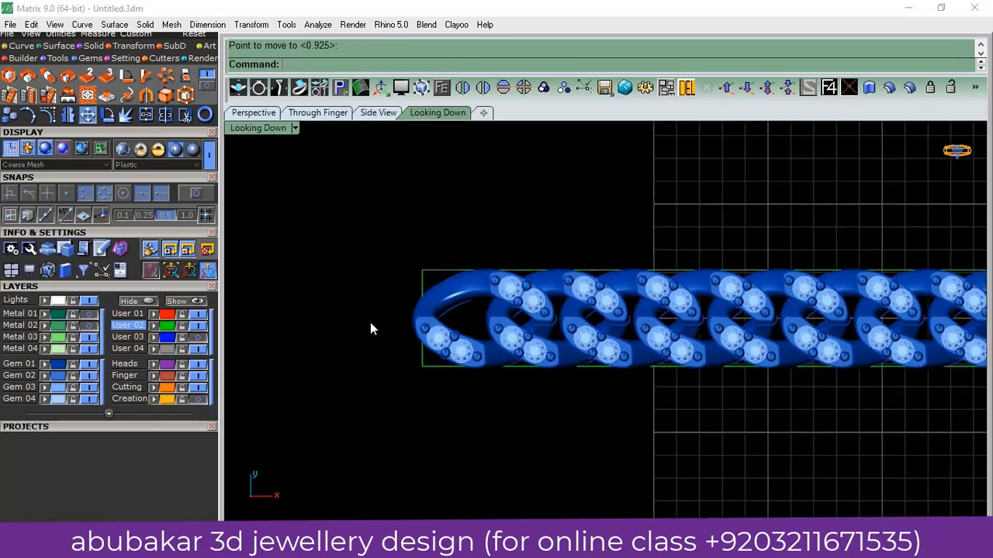
scroll(370, 328, "down", 3)
scroll(480, 370, "down", 1)
- In Perspective, hide the guide curve's layer and show the flat base strip under the chain
left_click(253, 113)
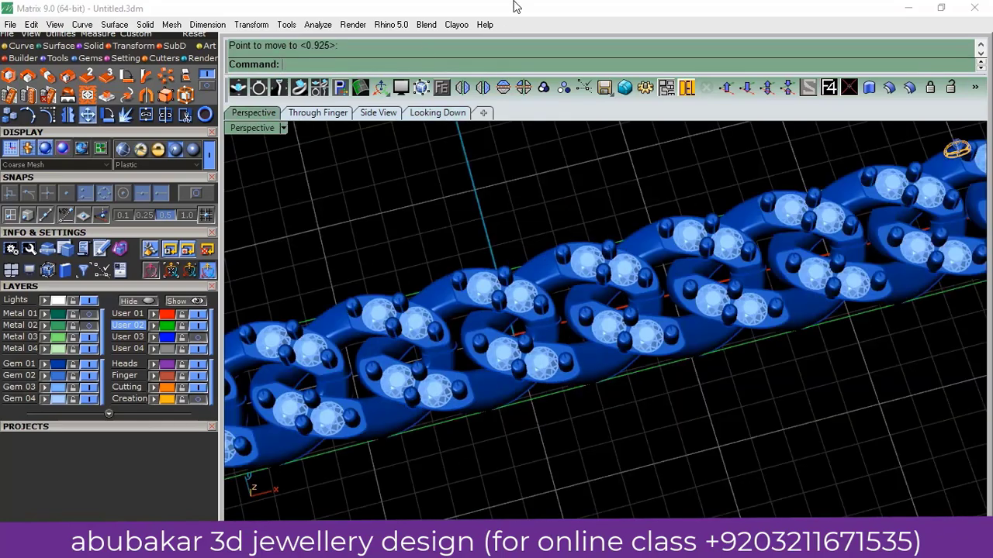
right_click_drag(474, 463, 437, 372)
left_click(432, 362)
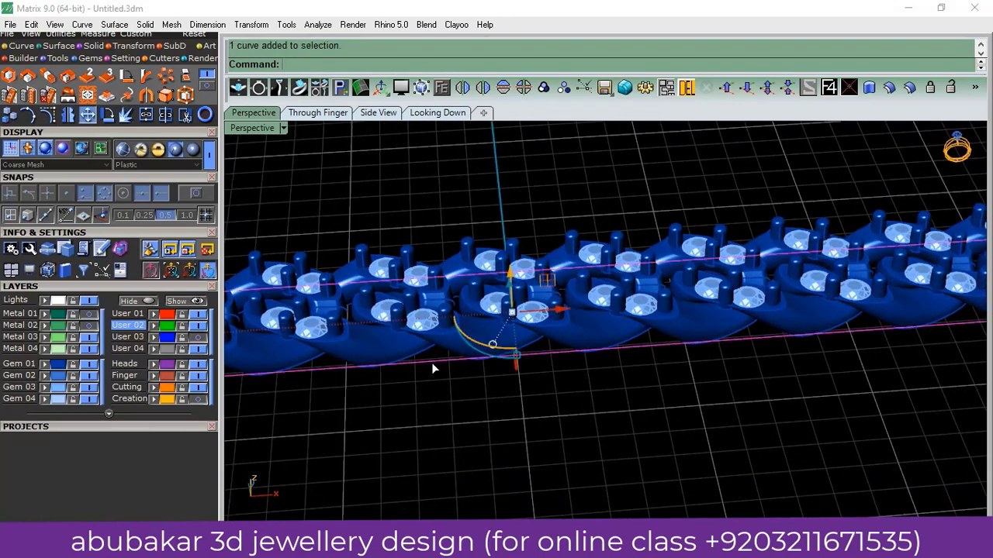
left_click(108, 416)
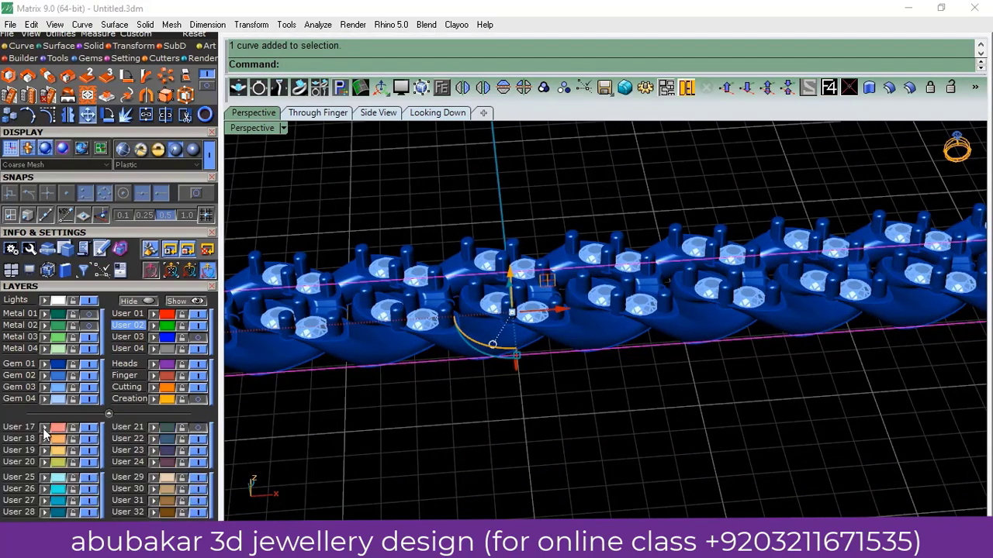
left_click(90, 427)
left_click(196, 339)
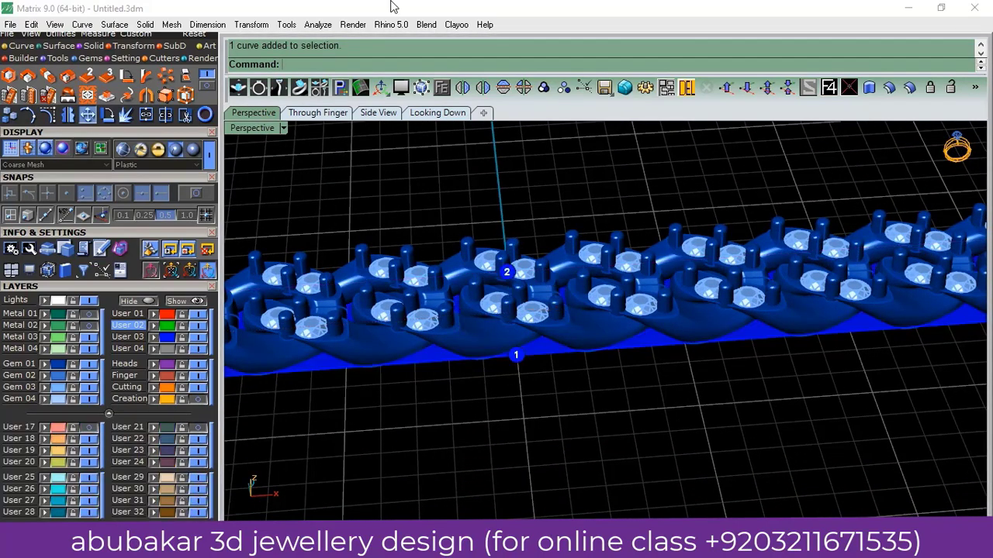
- Select the flat base surface and orbit to a top-down view of the chain
mouse_move(538, 439)
right_mouse_down()
mouse_move(543, 483)
mouse_move(596, 342)
right_mouse_up()
scroll(595, 342, "up", 2)
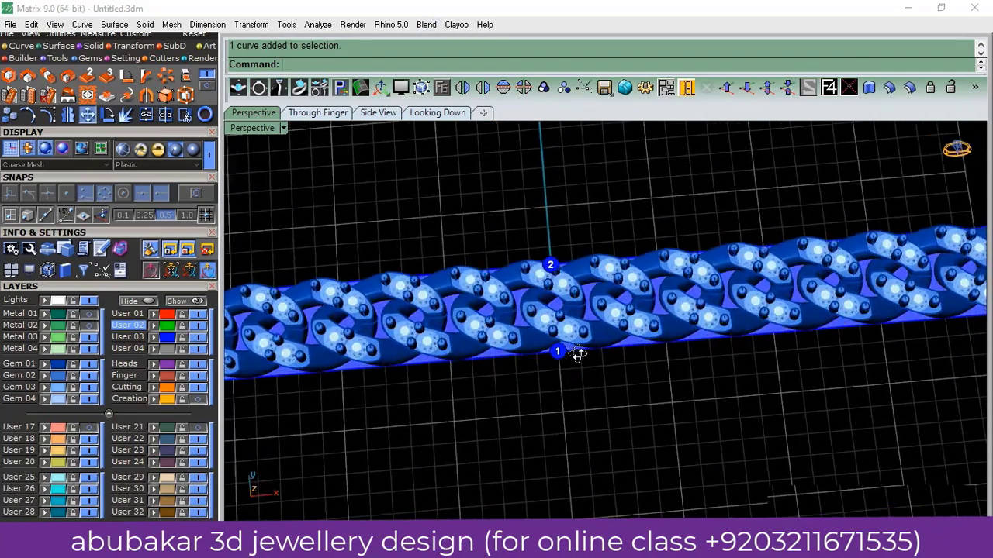
scroll(576, 355, "up", 4)
left_click(565, 348)
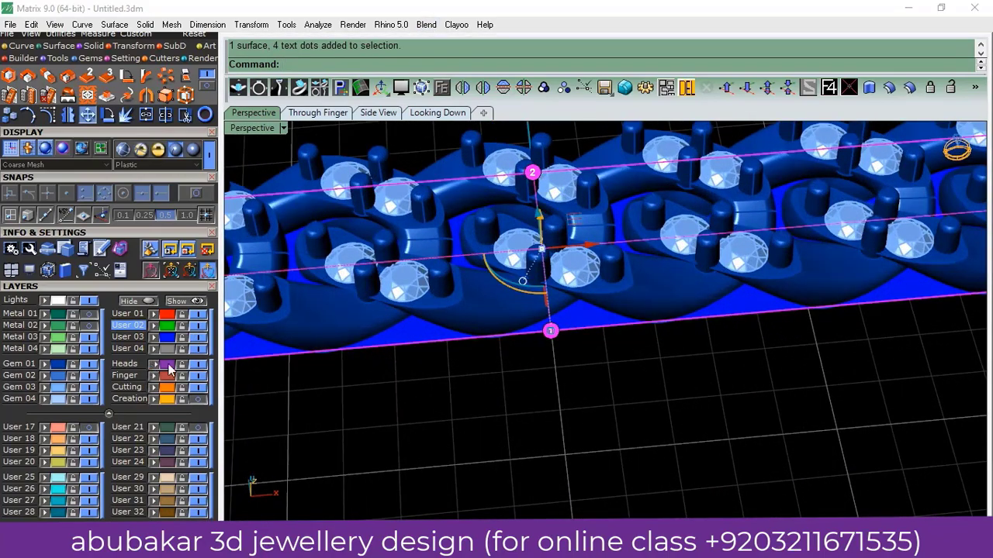
scroll(581, 347, "down", 5)
mouse_move(581, 346)
right_mouse_down()
mouse_move(593, 424)
mouse_move(604, 332)
mouse_move(558, 344)
mouse_move(731, 352)
right_mouse_up()
scroll(605, 333, "up", 3)
scroll(762, 393, "down", 2)
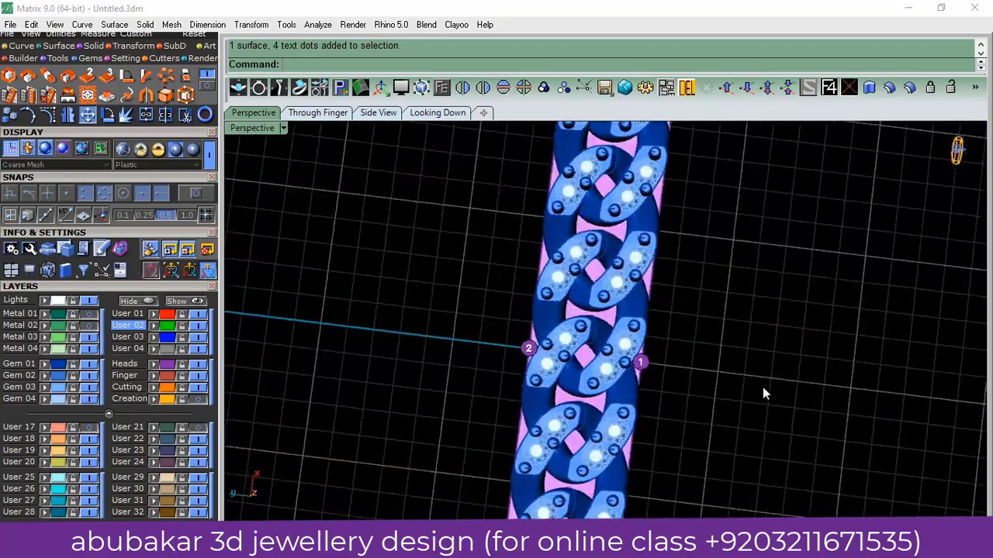
scroll(707, 399, "down", 2)
- Orbit around the chain to inspect its prongs, then start Flow Along Surface
mouse_move(707, 399)
right_mouse_down()
mouse_move(564, 346)
mouse_move(609, 397)
right_mouse_up()
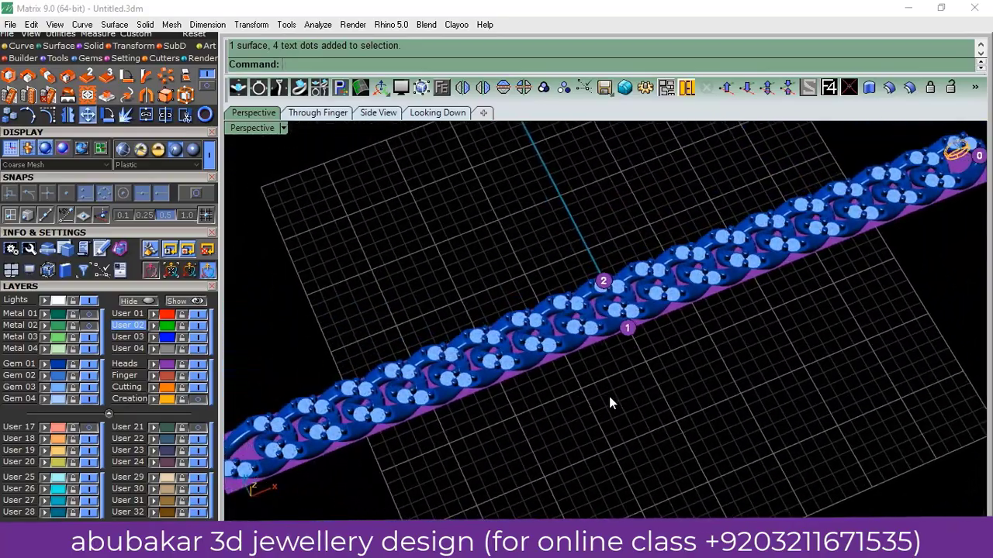
mouse_move(541, 286)
right_mouse_down()
mouse_move(580, 332)
mouse_move(596, 380)
mouse_move(564, 353)
right_mouse_up()
mouse_move(559, 399)
right_mouse_down()
mouse_move(540, 411)
mouse_move(565, 224)
mouse_move(543, 408)
mouse_move(621, 337)
mouse_move(591, 360)
mouse_move(570, 337)
mouse_move(574, 305)
mouse_move(580, 357)
mouse_move(597, 252)
right_mouse_up()
scroll(561, 317, "up", 3)
mouse_move(632, 346)
right_mouse_down()
mouse_move(629, 248)
mouse_move(608, 398)
right_mouse_up()
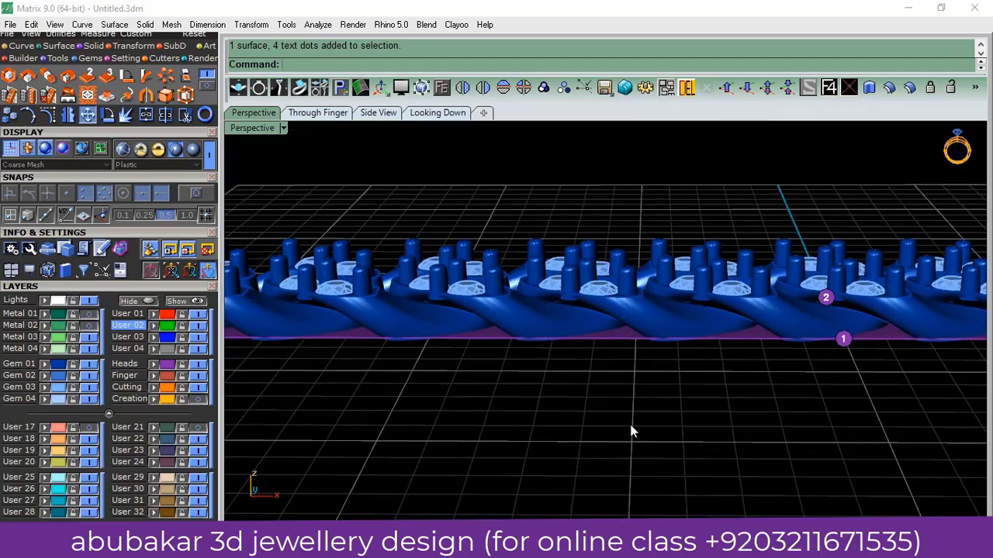
mouse_move(582, 321)
right_mouse_down()
mouse_move(563, 365)
mouse_move(561, 412)
mouse_move(590, 431)
mouse_move(630, 365)
right_mouse_up()
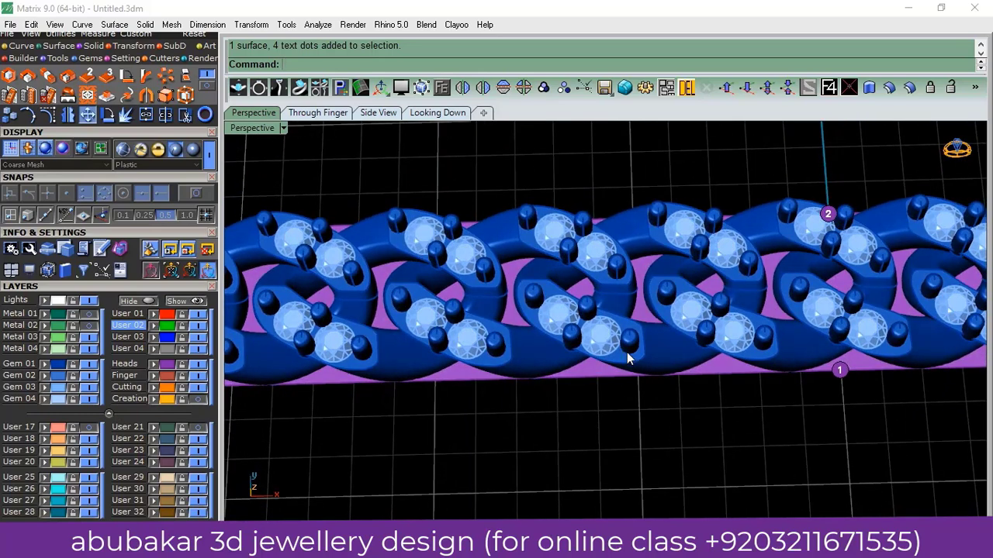
mouse_move(625, 360)
right_mouse_down()
mouse_move(675, 322)
mouse_move(643, 309)
mouse_move(638, 246)
mouse_move(628, 381)
mouse_move(621, 333)
right_mouse_up()
scroll(620, 333, "down", 5)
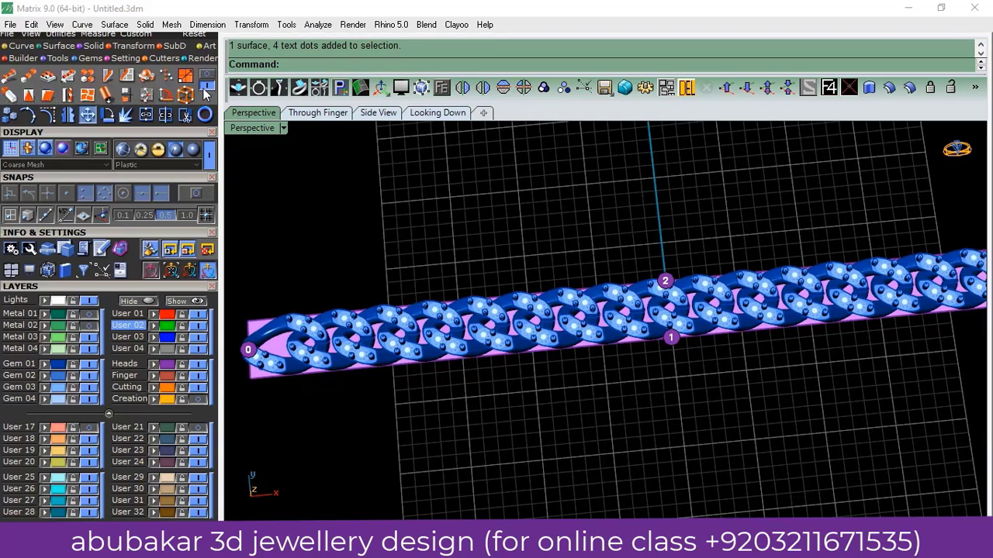
left_click(128, 77)
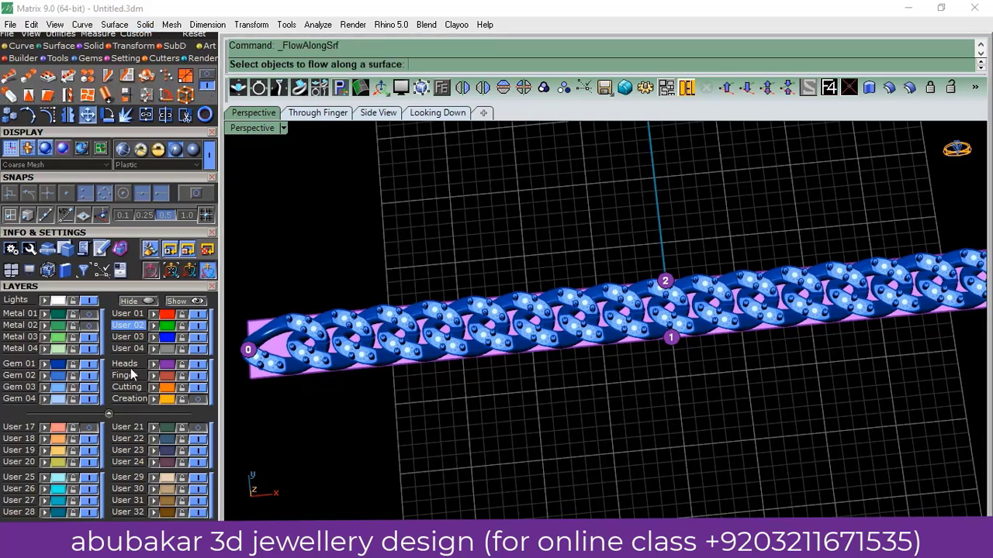
- Show the green ring band layer, hide the teal shank, and test-flow a single link
left_click(91, 326)
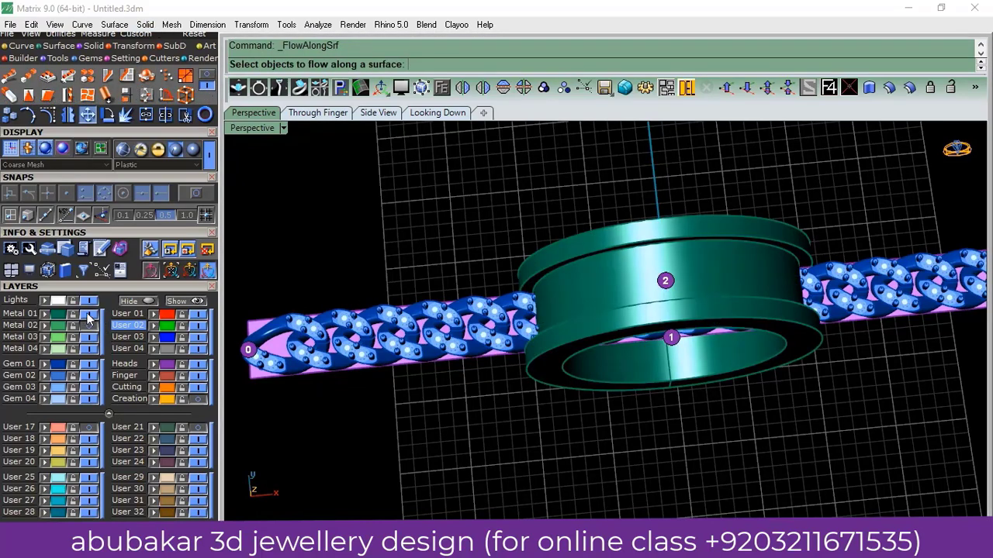
left_click(91, 314)
left_click(90, 325)
mouse_move(450, 342)
right_mouse_down()
mouse_move(499, 335)
mouse_move(395, 335)
right_mouse_up()
scroll(458, 353, "up", 5)
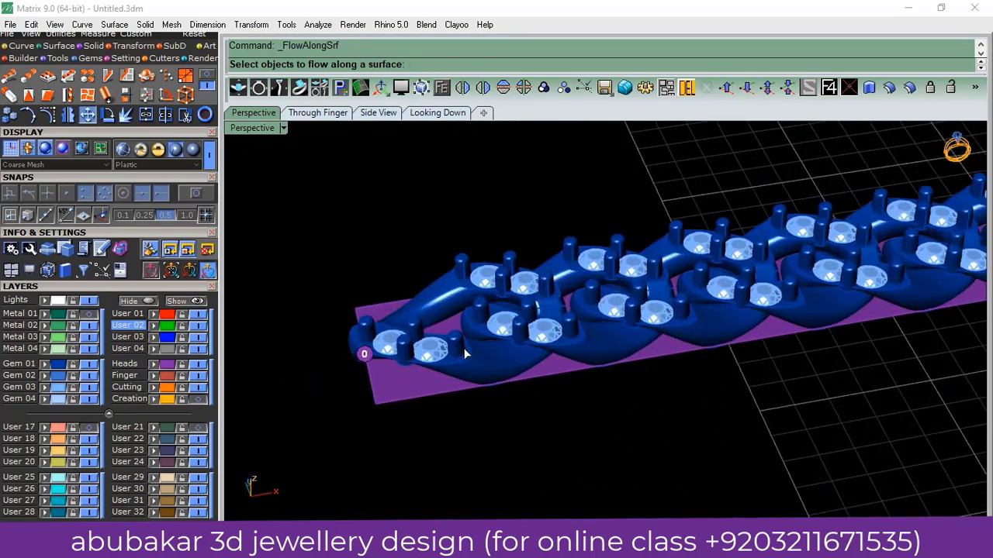
left_click(463, 353)
key("Return")
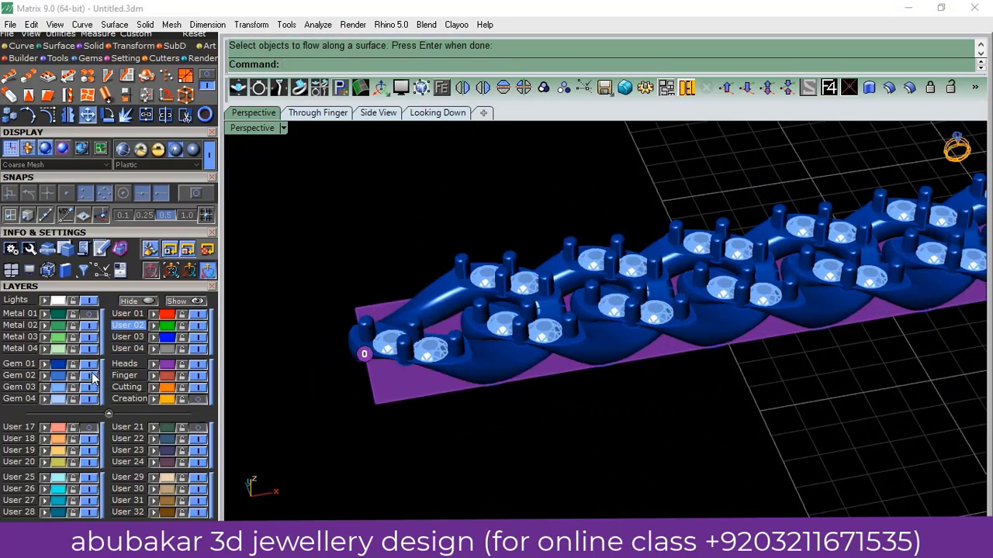
- Select all the chain pieces and group them into one object
key("ctrl+a")
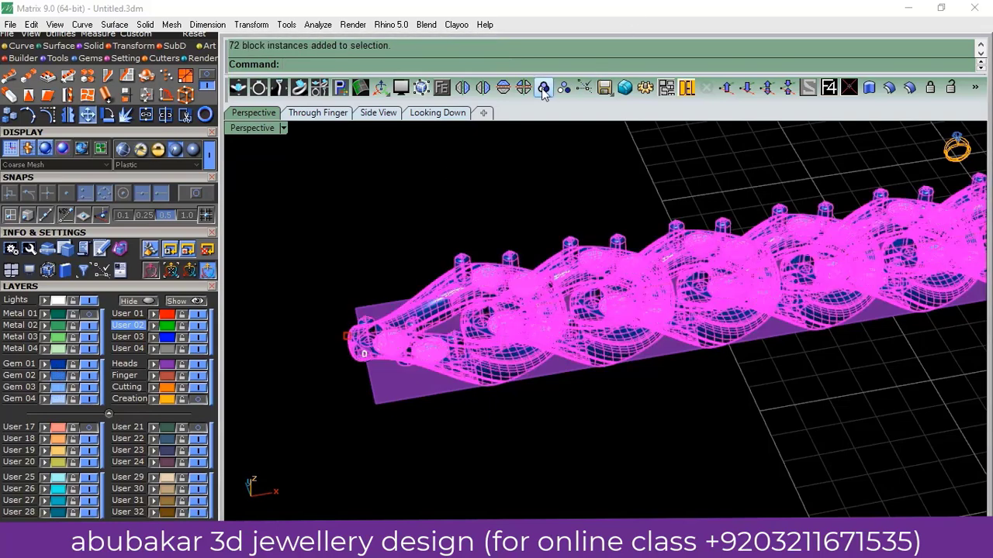
left_click(542, 87)
left_click(511, 155)
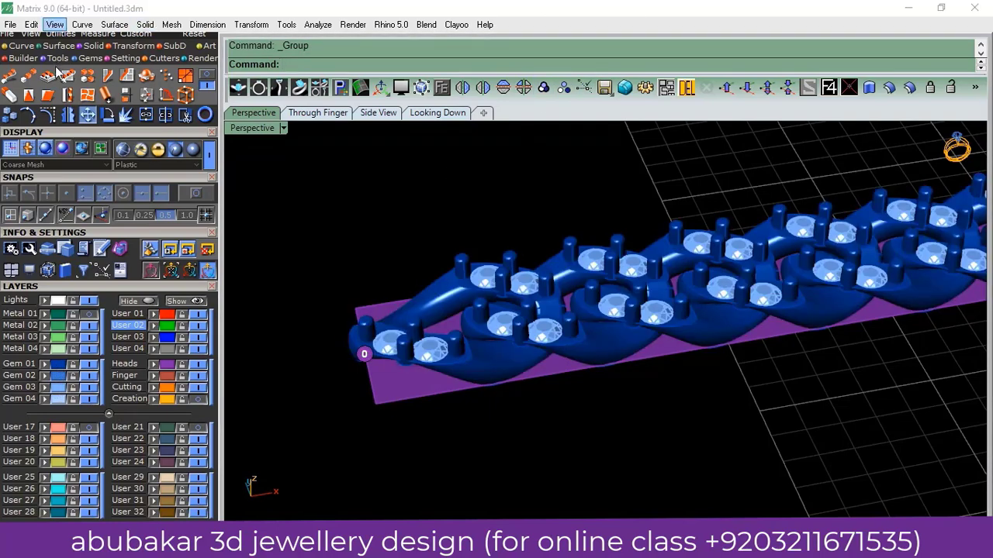
left_click(29, 74)
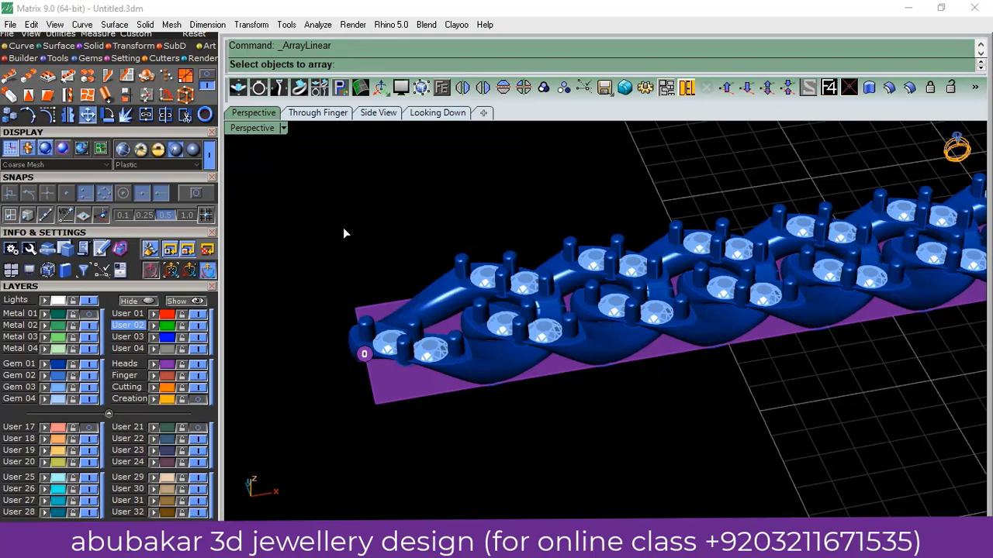
key("Escape")
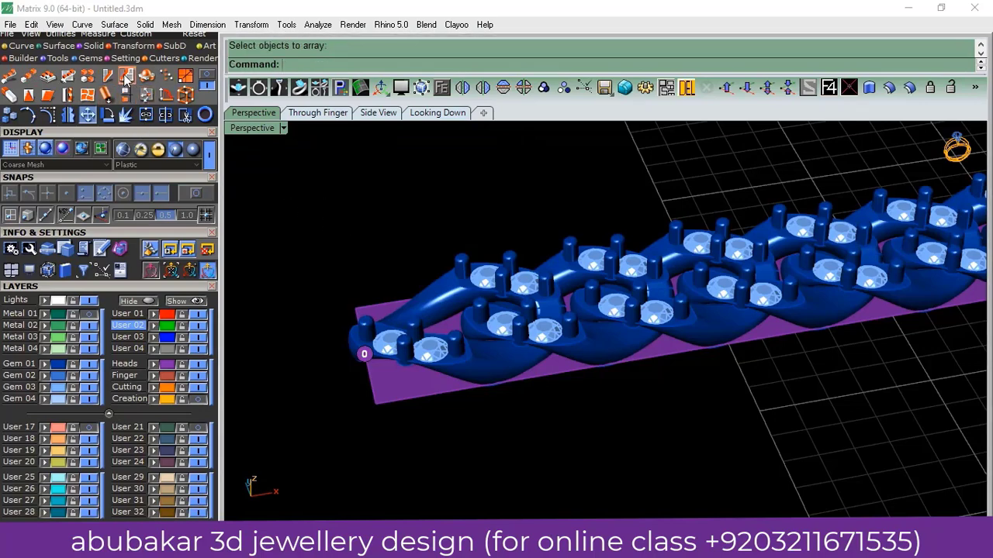
- Rerun Flow Along Surface and pick the grouped chain as the object to flow
left_click(127, 76)
left_click(409, 347)
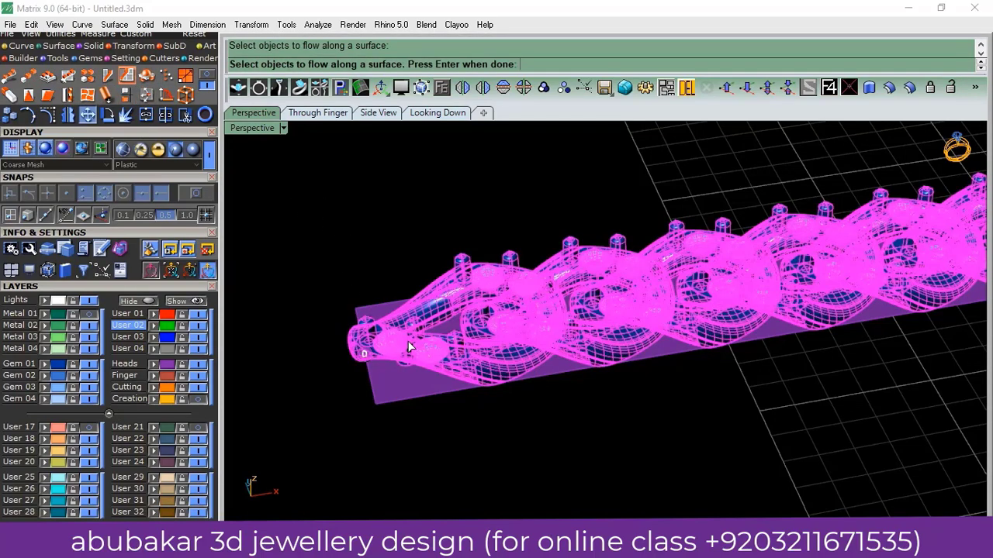
key("Return")
scroll(660, 212, "down", 2)
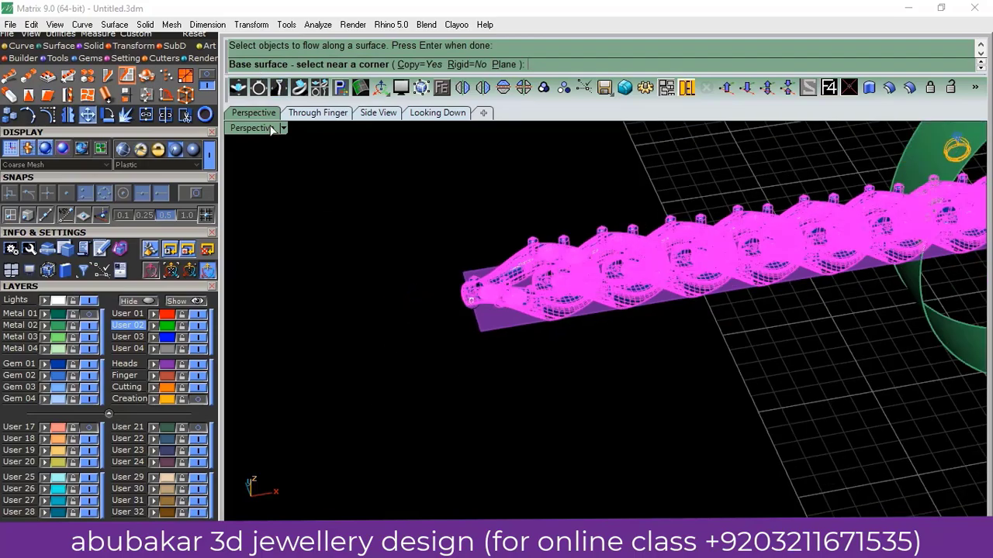
scroll(486, 401, "up", 2)
scroll(485, 401, "up", 2)
scroll(517, 374, "up", 3)
scroll(427, 395, "down", 2)
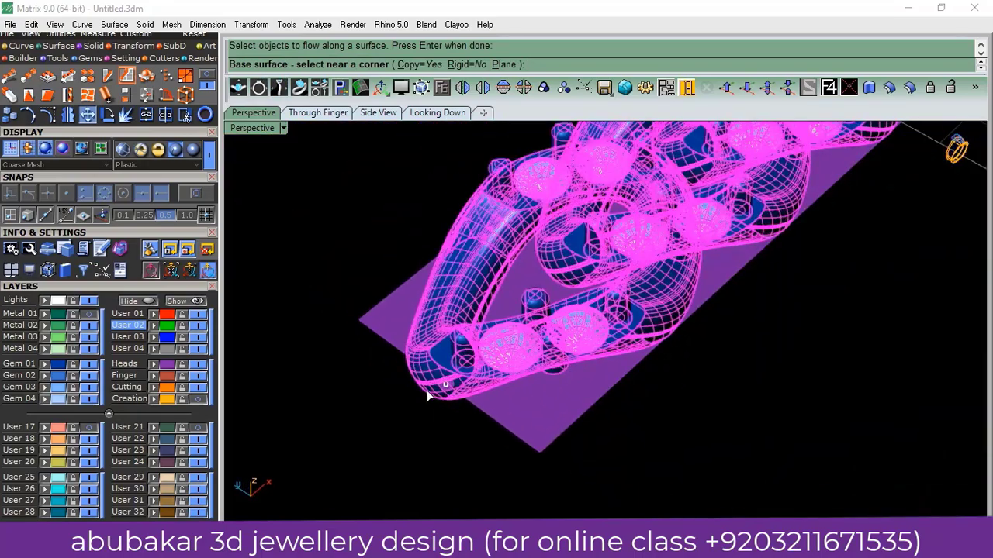
scroll(428, 396, "down", 3)
- Pick the flat strip's base corner, then the matching corner on the green ring band
right_click_drag(492, 400, 406, 350)
scroll(380, 371, "up", 2)
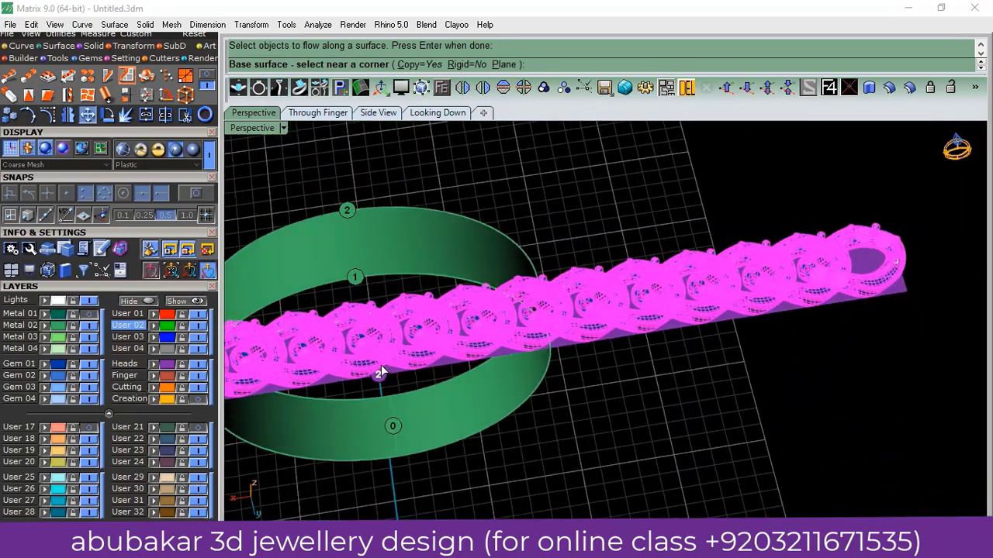
scroll(380, 369, "up", 2)
scroll(381, 373, "up", 2)
left_click(427, 376)
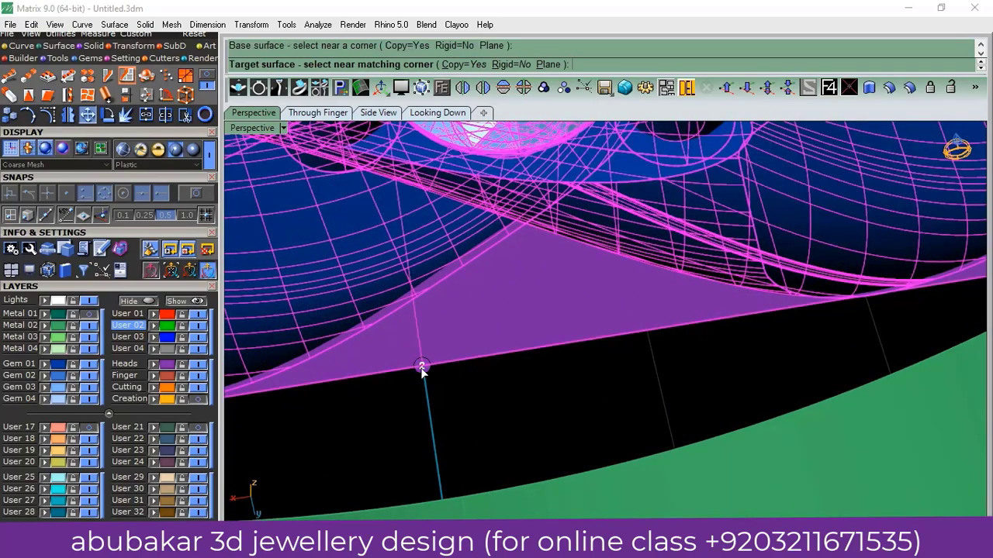
scroll(481, 385, "down", 2)
scroll(489, 357, "down", 2)
scroll(507, 306, "down", 2)
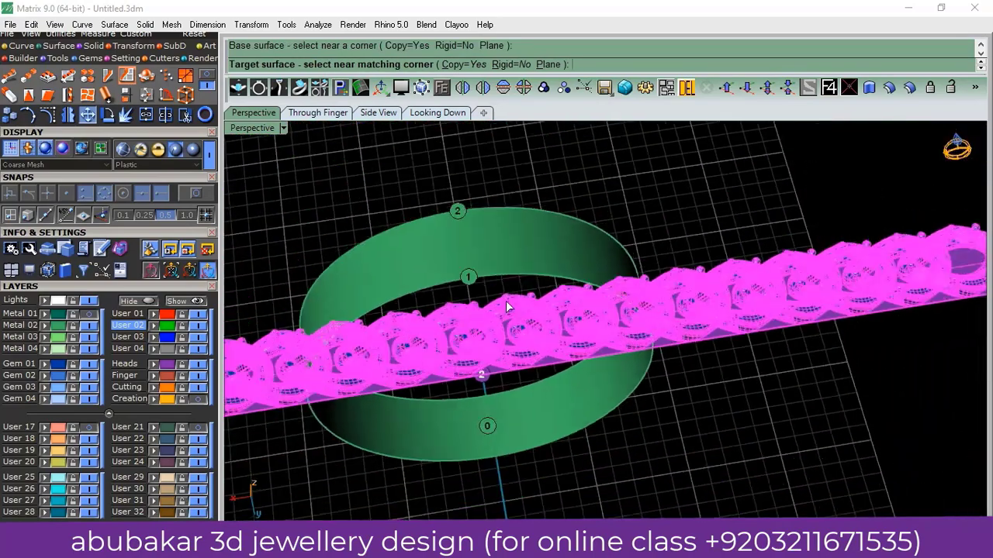
left_click(458, 212)
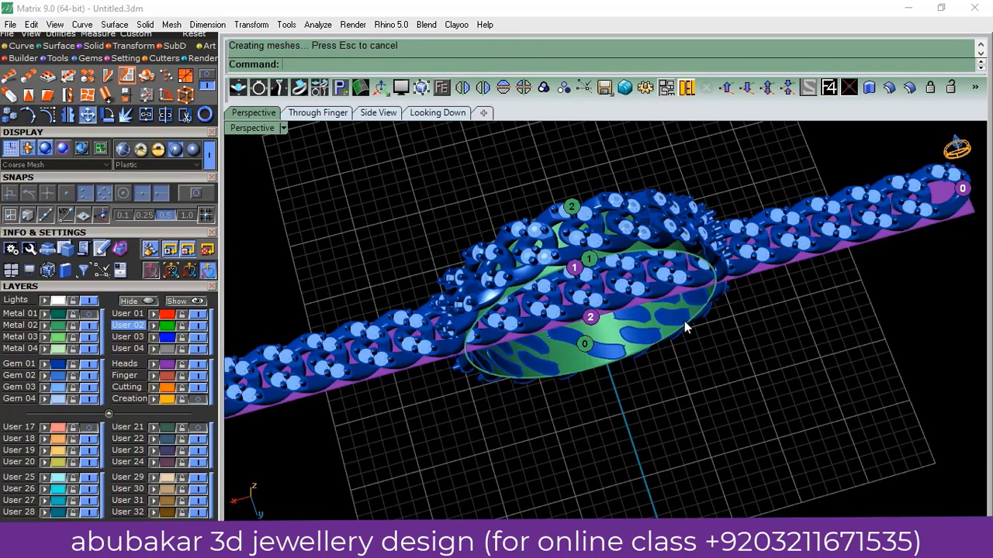
- Window-select the original flat chain and strip, hide them, and orbit around the wrapped ring
mouse_move(684, 321)
right_mouse_down()
mouse_move(666, 358)
mouse_move(658, 250)
mouse_move(583, 293)
mouse_move(603, 383)
mouse_move(648, 295)
mouse_move(597, 250)
mouse_move(620, 273)
right_mouse_up()
left_click_drag(643, 212, 582, 285)
scroll(553, 350, "down", 4)
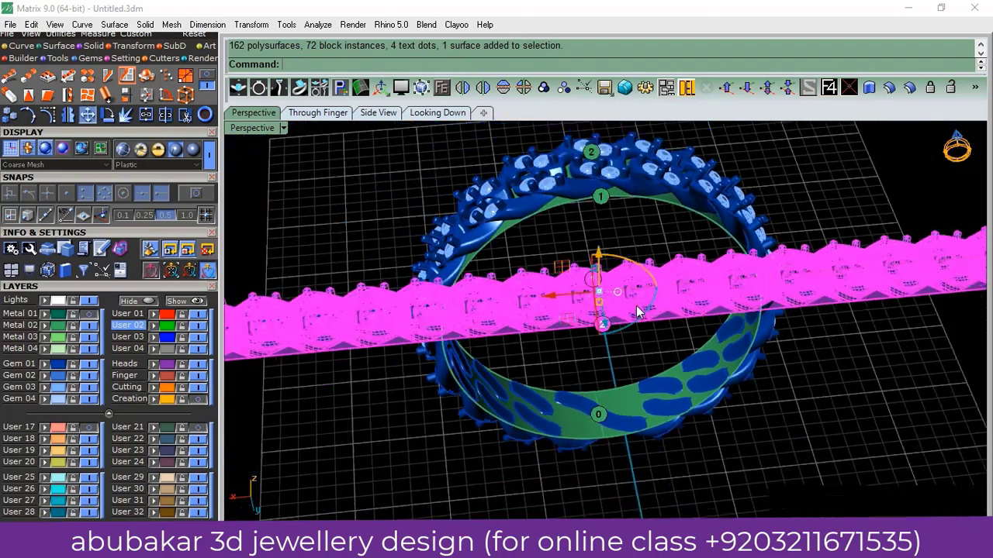
scroll(553, 350, "down", 3)
mouse_move(553, 351)
right_mouse_down()
mouse_move(554, 443)
mouse_move(574, 434)
right_mouse_up()
left_click(133, 304)
scroll(609, 275, "up", 3)
right_click_drag(609, 276, 558, 259)
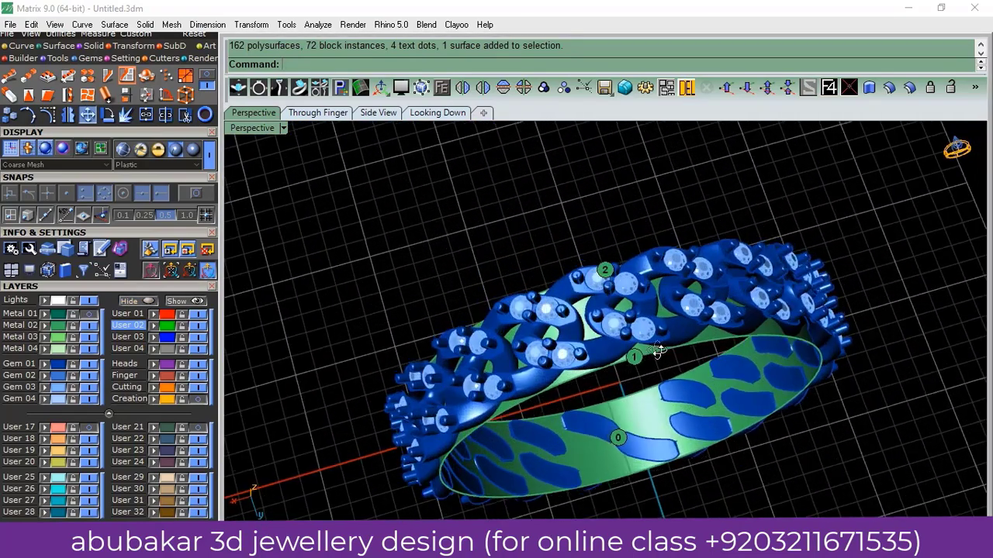
scroll(558, 259, "down", 3)
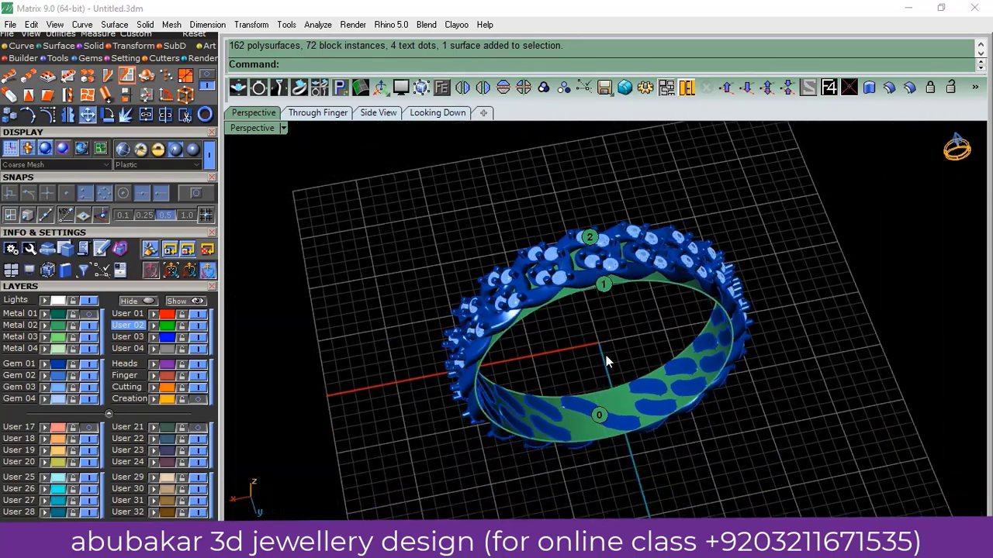
- Show the Metal layer's railed shank and hide the thin green flow band
left_click(87, 316)
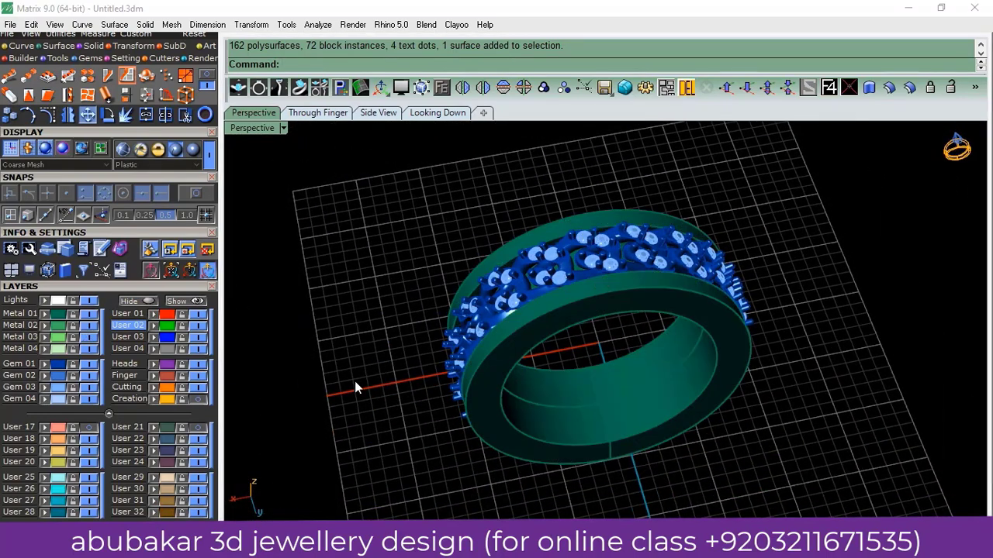
left_click(60, 331)
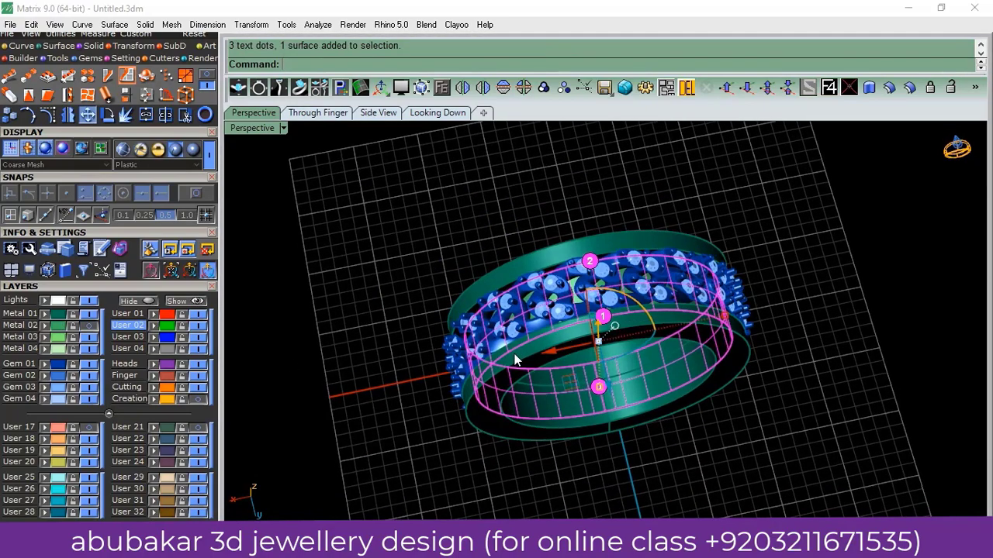
left_click(87, 332)
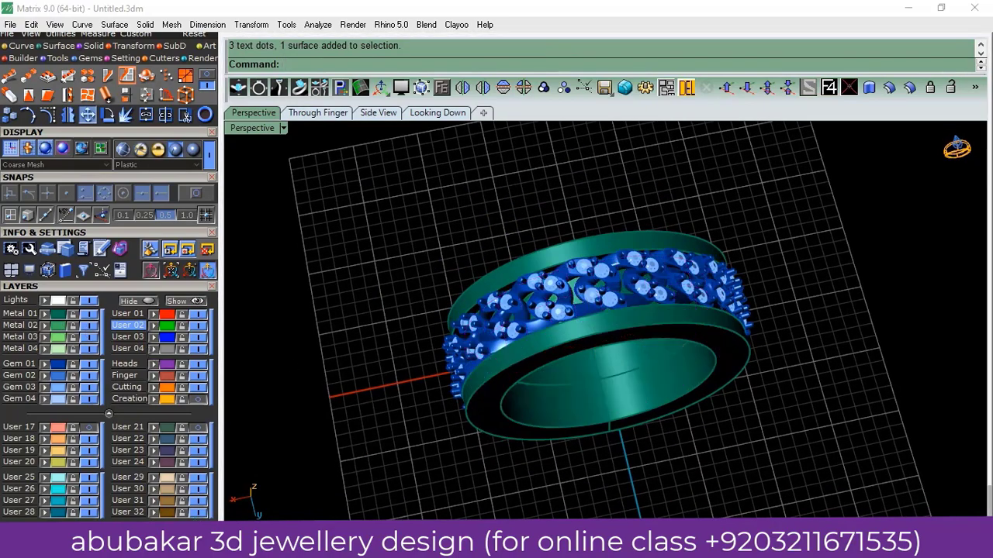
- Orbit the Perspective view to inspect the chain seated between the two rails
mouse_move(521, 250)
right_mouse_down()
mouse_move(597, 243)
mouse_move(653, 433)
right_mouse_up()
scroll(596, 243, "up", 3)
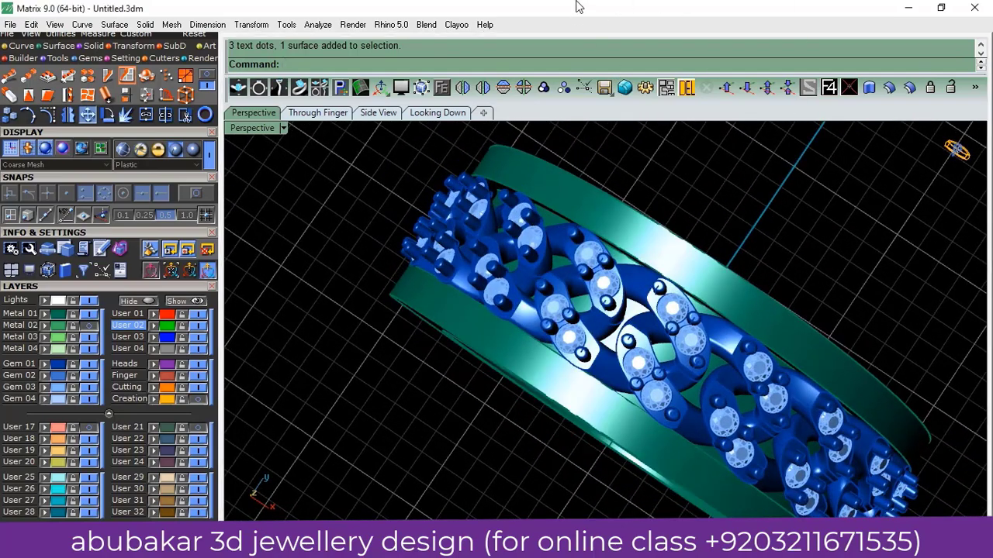
mouse_move(595, 198)
right_mouse_down()
mouse_move(639, 248)
mouse_move(574, 395)
mouse_move(618, 318)
mouse_move(559, 388)
mouse_move(484, 295)
right_mouse_up()
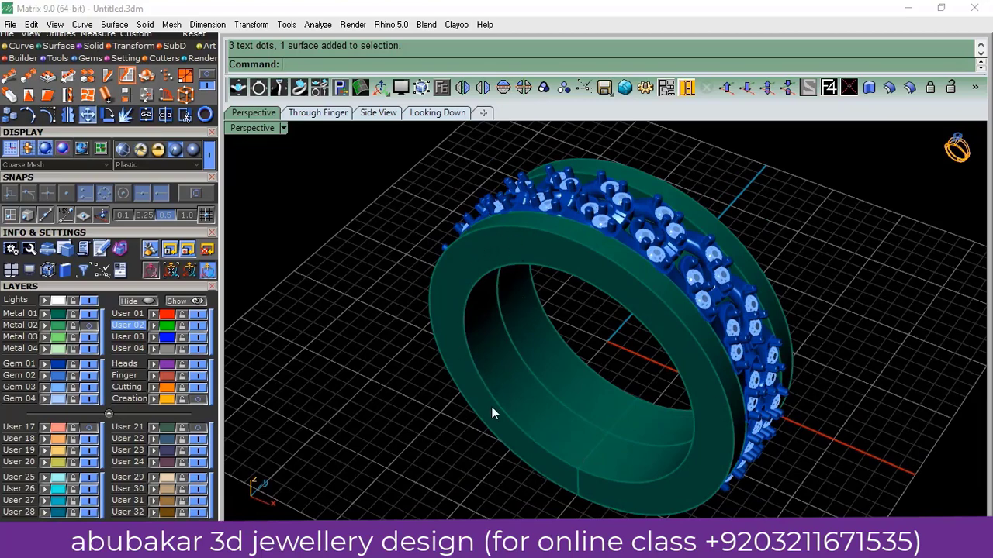
mouse_move(474, 266)
right_mouse_down()
mouse_move(505, 372)
mouse_move(540, 421)
right_mouse_up()
mouse_move(671, 345)
right_mouse_down()
mouse_move(574, 280)
mouse_move(609, 263)
mouse_move(591, 298)
mouse_move(691, 363)
mouse_move(575, 310)
right_mouse_up()
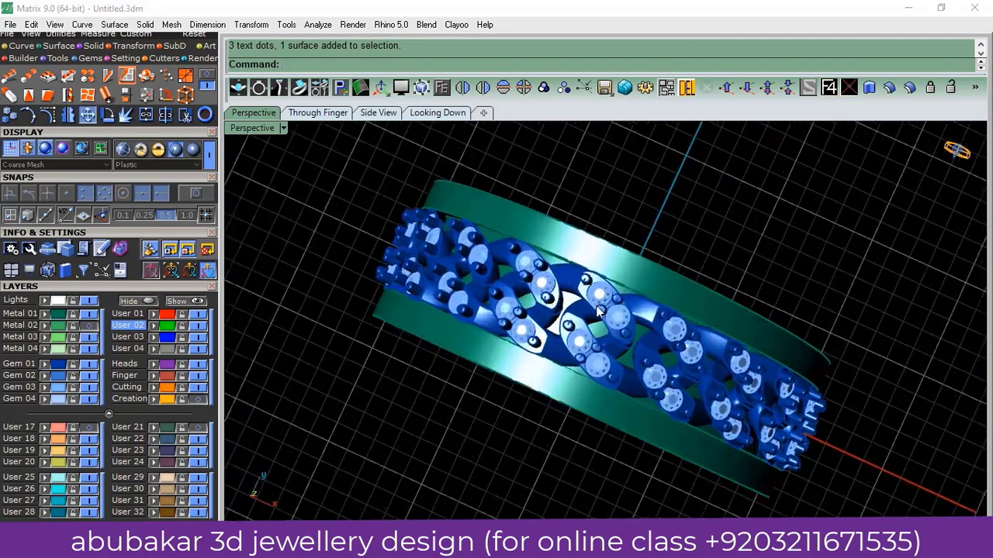
scroll(575, 311, "up", 3)
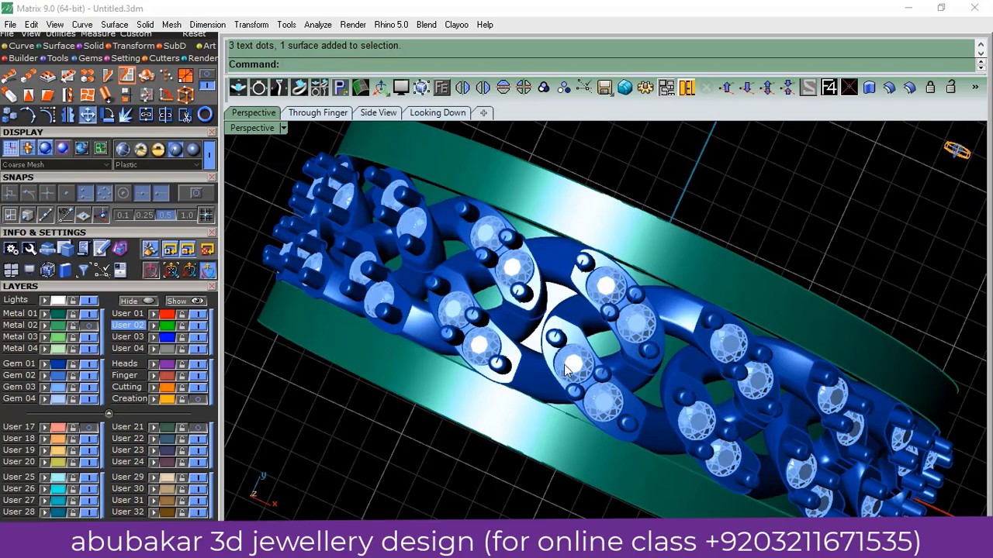
scroll(566, 304, "down", 3)
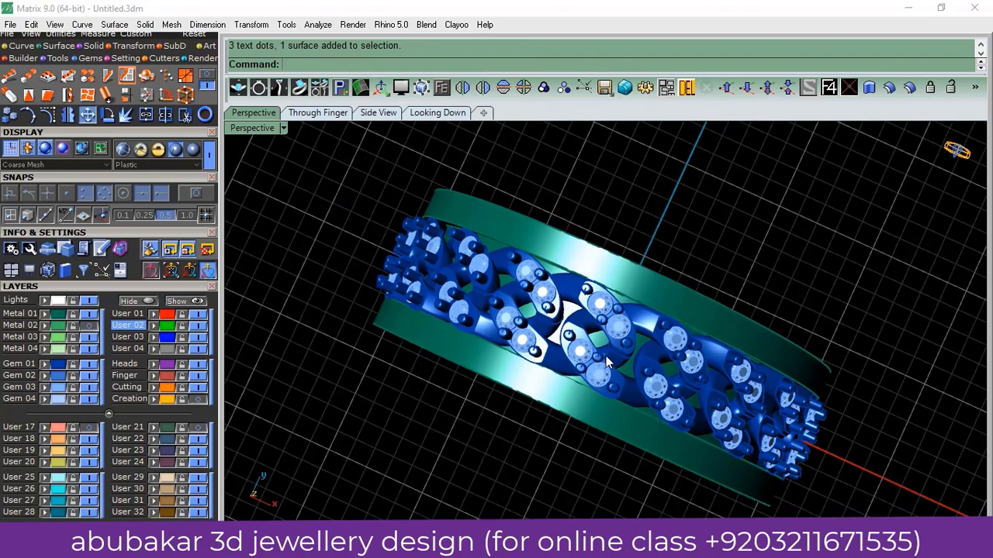
mouse_move(566, 304)
right_mouse_down()
mouse_move(589, 263)
mouse_move(613, 248)
right_mouse_up()
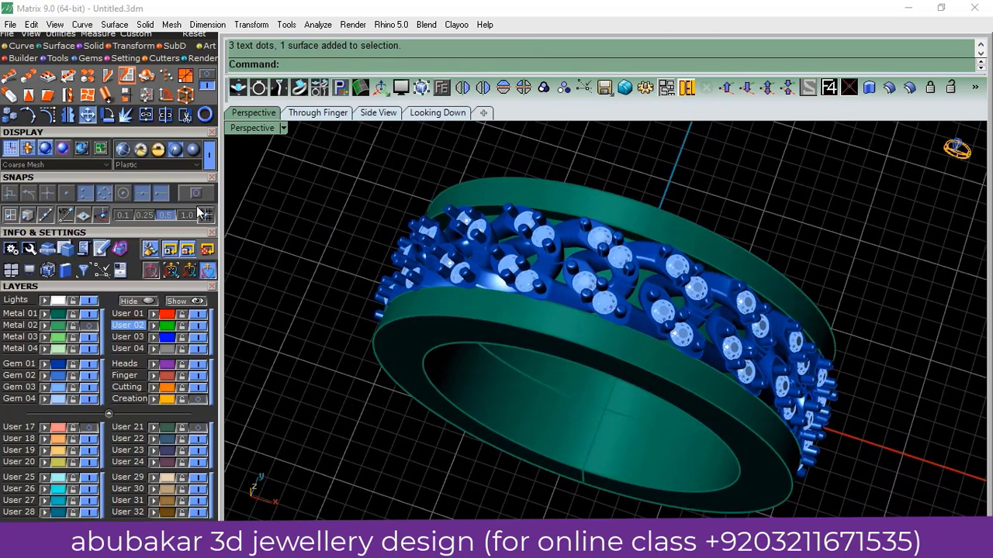
- Turn on point snaps and measure the distance between two ring points: 1.408 mm
left_click(195, 193)
scroll(143, 133, "up", 3)
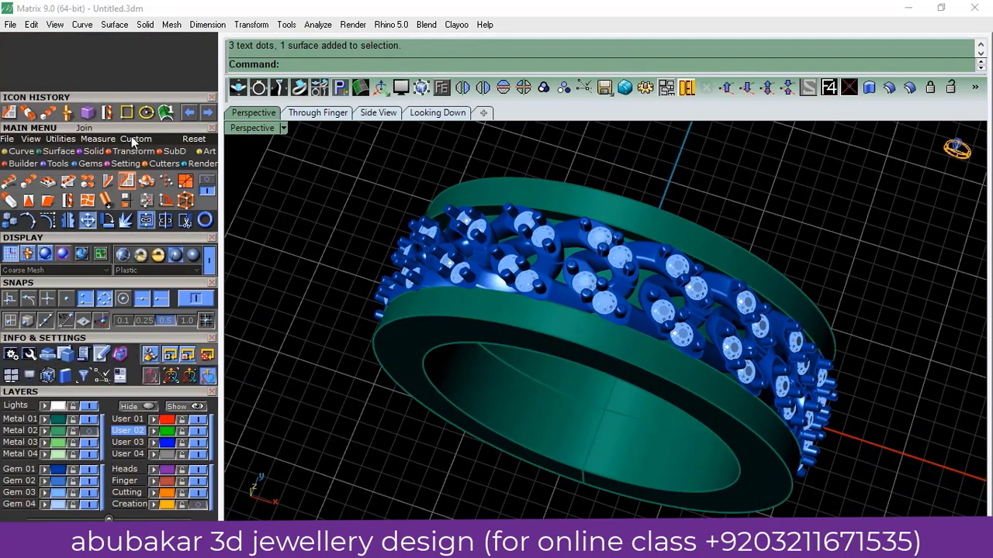
left_click(97, 138)
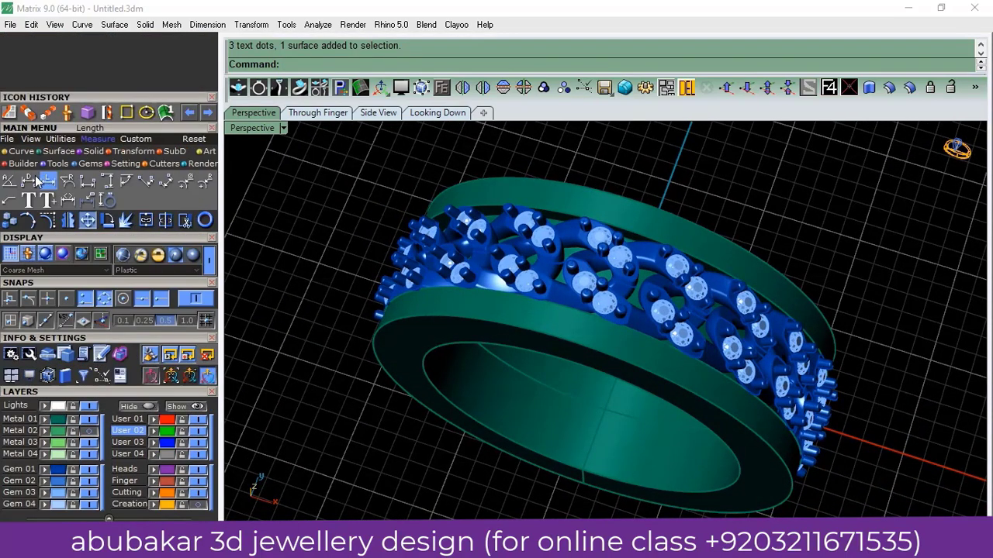
left_click(48, 181)
scroll(626, 188, "up", 4)
left_click(626, 188)
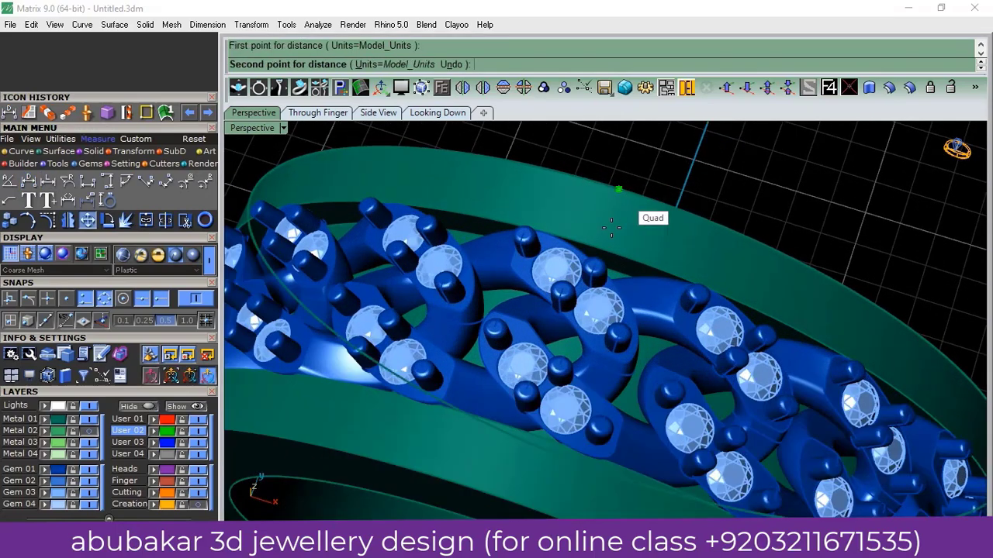
left_click(616, 252)
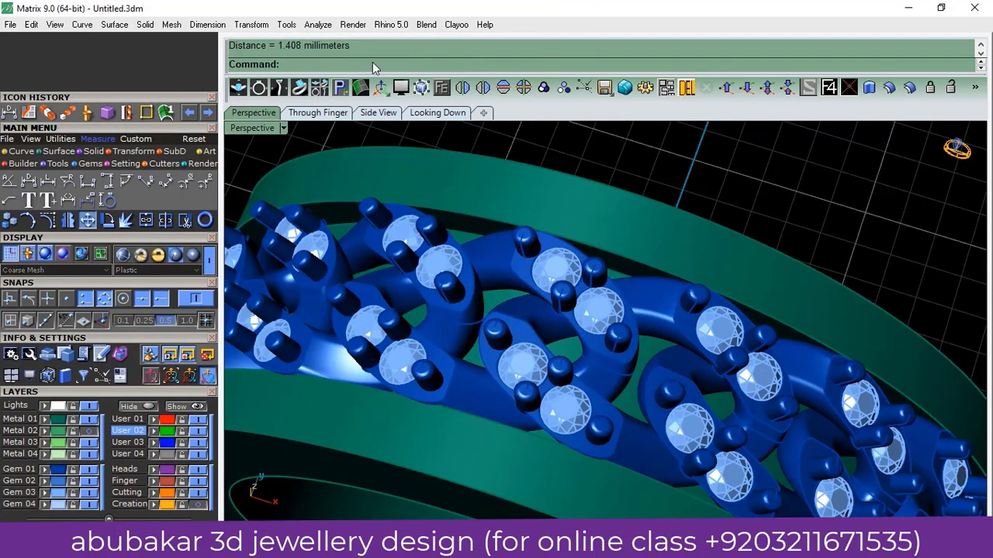
scroll(580, 271, "down", 5)
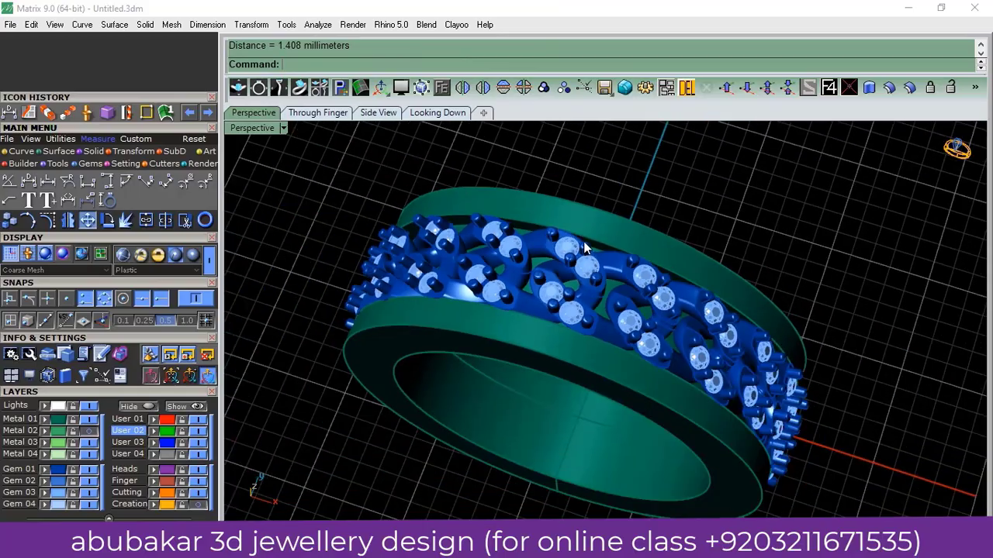
right_click_drag(580, 272, 616, 286)
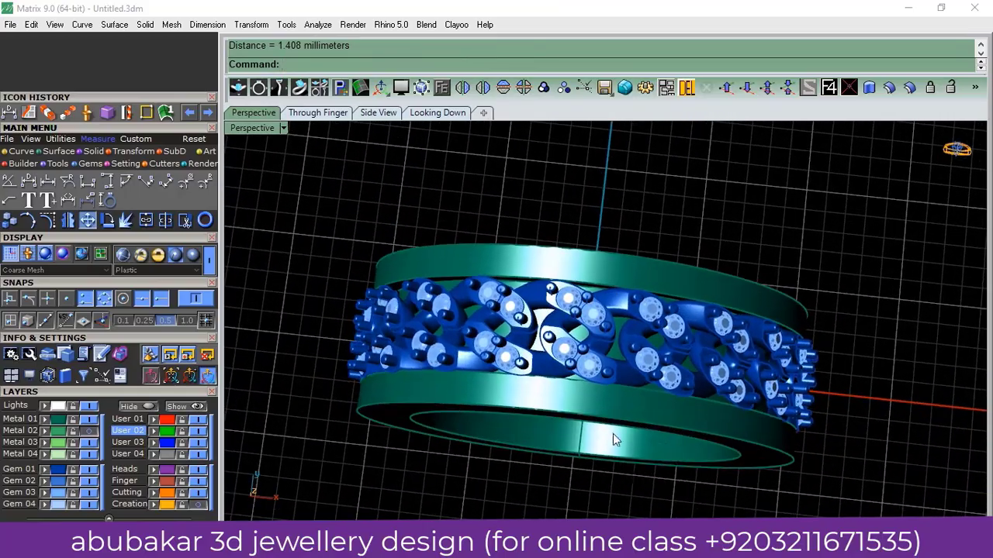
mouse_move(612, 434)
right_mouse_down()
mouse_move(520, 248)
mouse_move(618, 390)
right_mouse_up()
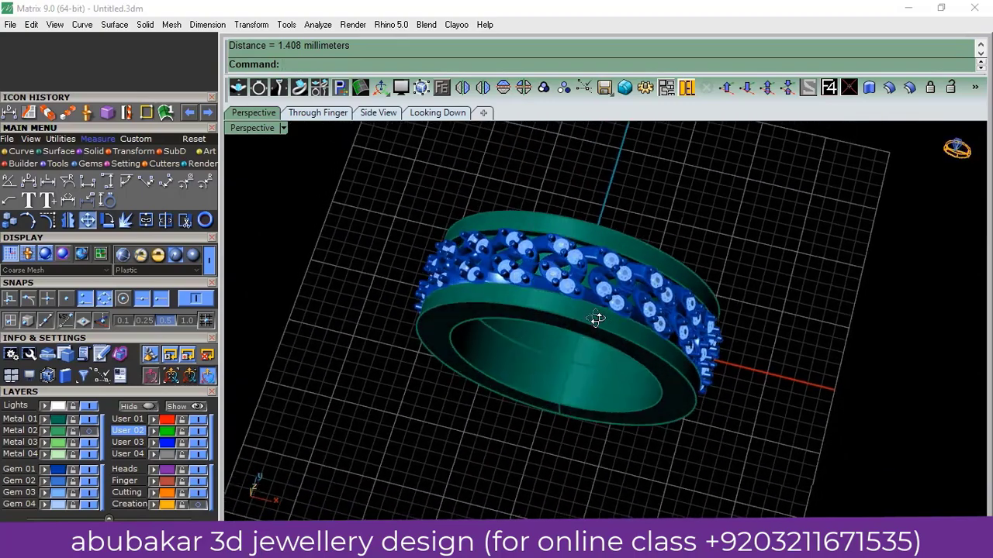
right_click_drag(618, 390, 572, 273)
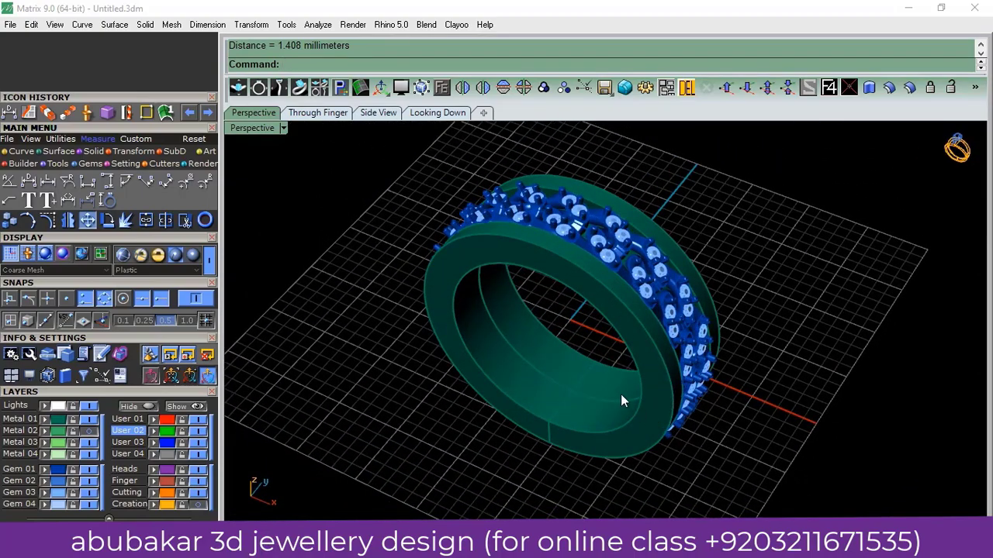
right_click_drag(620, 394, 634, 338)
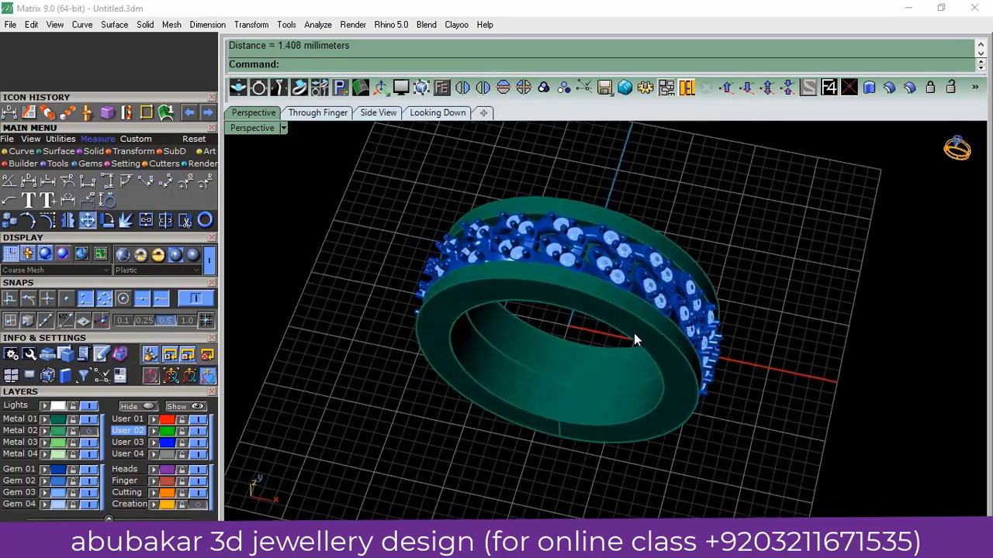
scroll(544, 224, "up", 3)
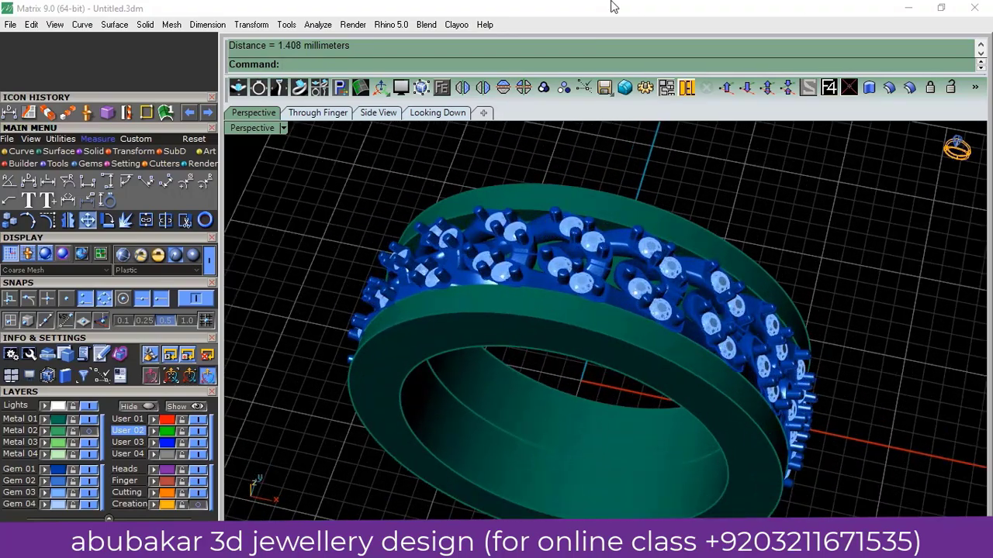
right_click_drag(700, 224, 619, 182)
scroll(619, 182, "up", 3)
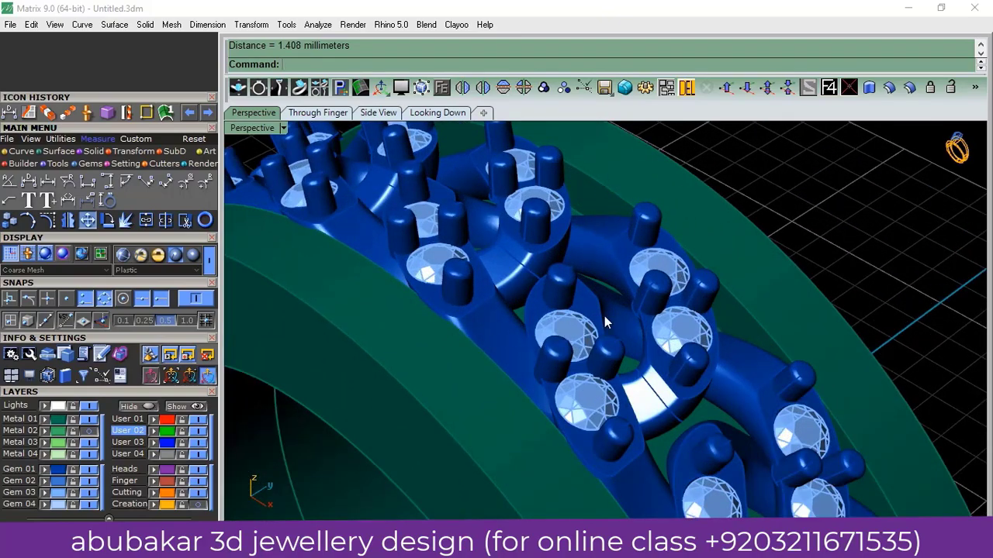
scroll(604, 316, "down", 3)
scroll(604, 316, "down", 3)
mouse_move(604, 315)
right_mouse_down()
mouse_move(471, 276)
mouse_move(716, 262)
mouse_move(737, 297)
mouse_move(729, 378)
mouse_move(740, 375)
right_mouse_up()
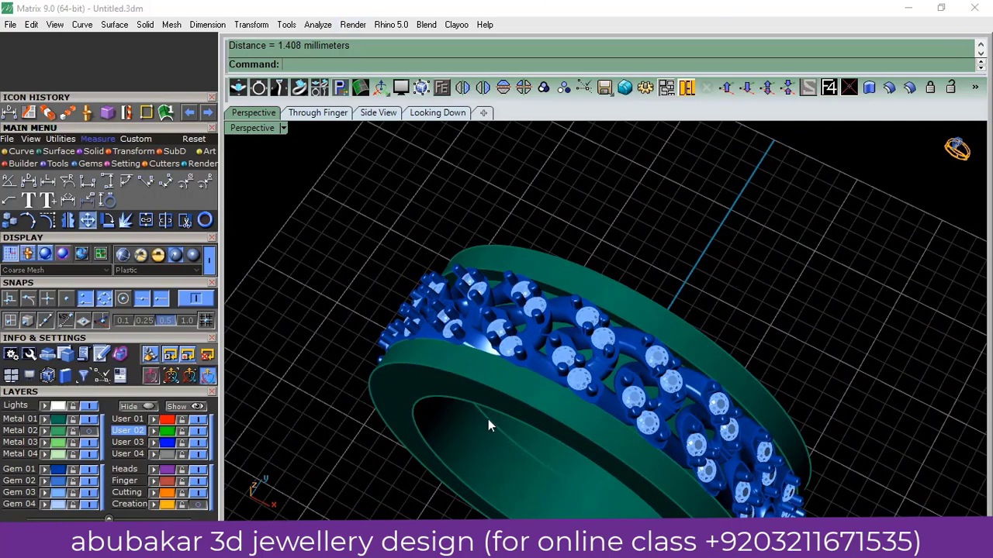
mouse_move(488, 419)
right_mouse_down()
mouse_move(565, 404)
mouse_move(567, 361)
mouse_move(632, 318)
right_mouse_up()
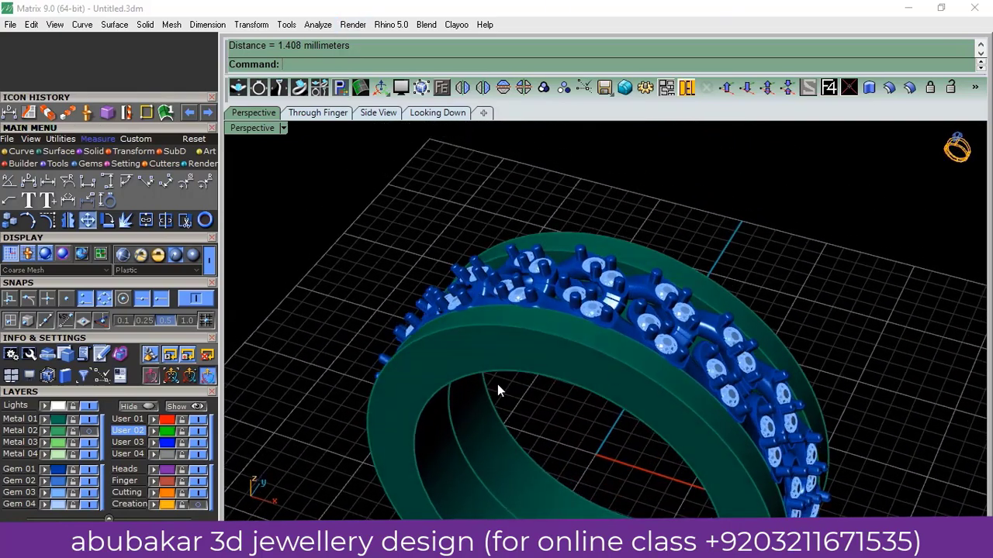
mouse_move(543, 288)
right_mouse_down()
mouse_move(563, 180)
mouse_move(589, 317)
right_mouse_up()
scroll(589, 317, "up", 3)
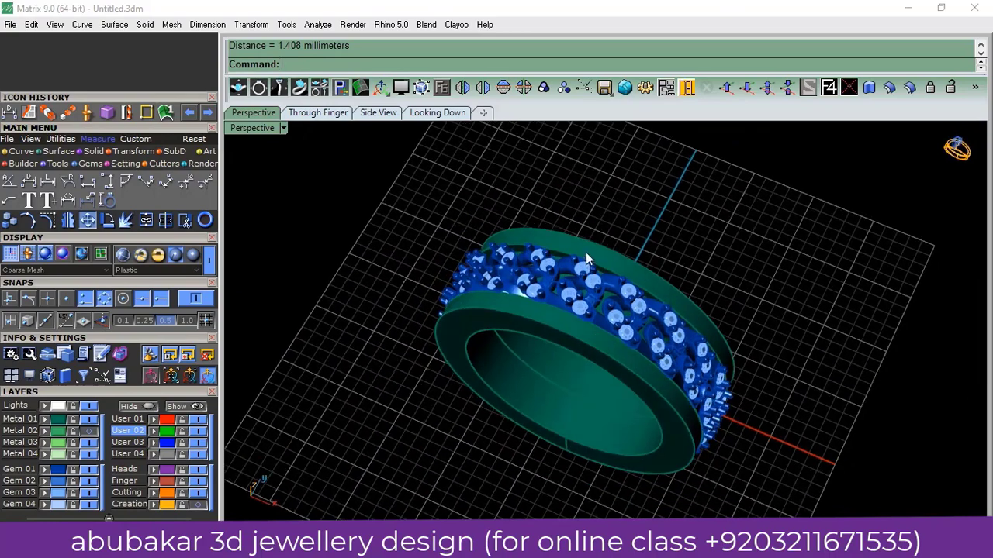
scroll(587, 298, "up", 3)
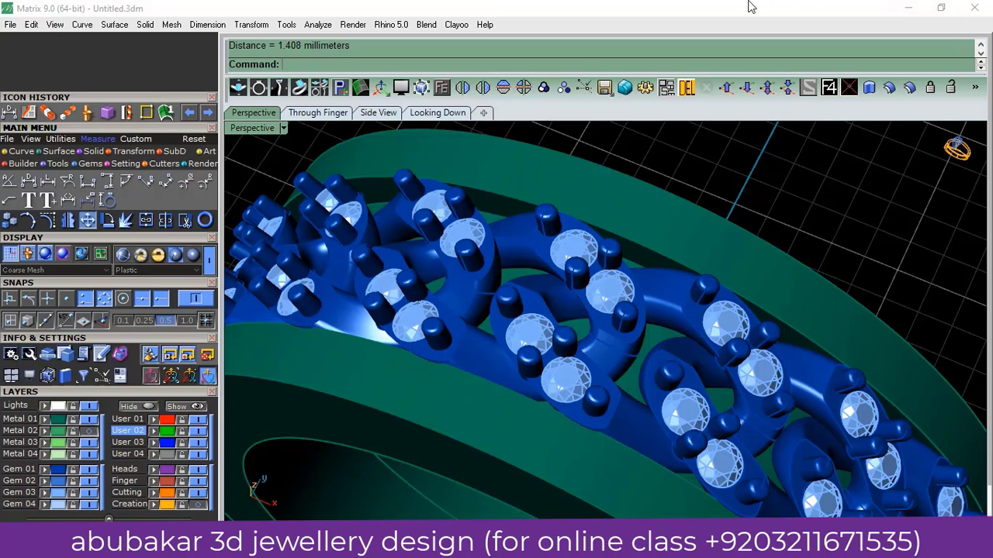
mouse_move(589, 208)
right_mouse_down()
mouse_move(547, 305)
mouse_move(509, 254)
mouse_move(521, 332)
mouse_move(631, 310)
right_mouse_up()
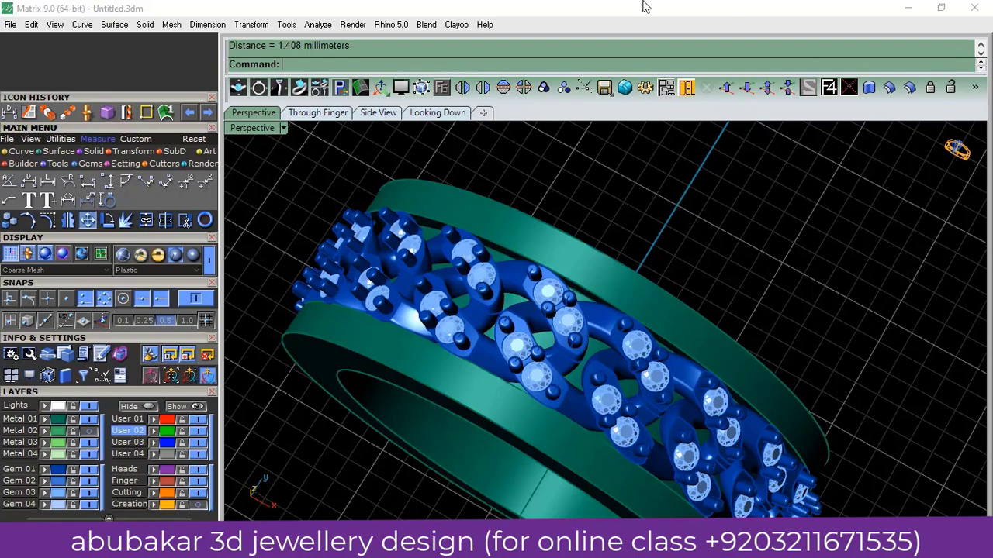
right_click_drag(606, 355, 651, 279)
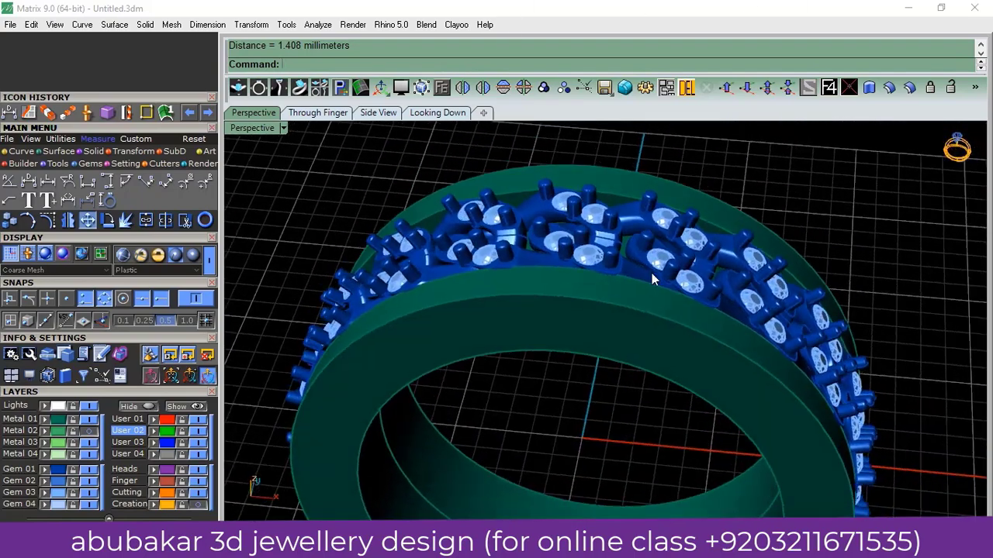
scroll(652, 273, "down", 3)
scroll(561, 338, "down", 2)
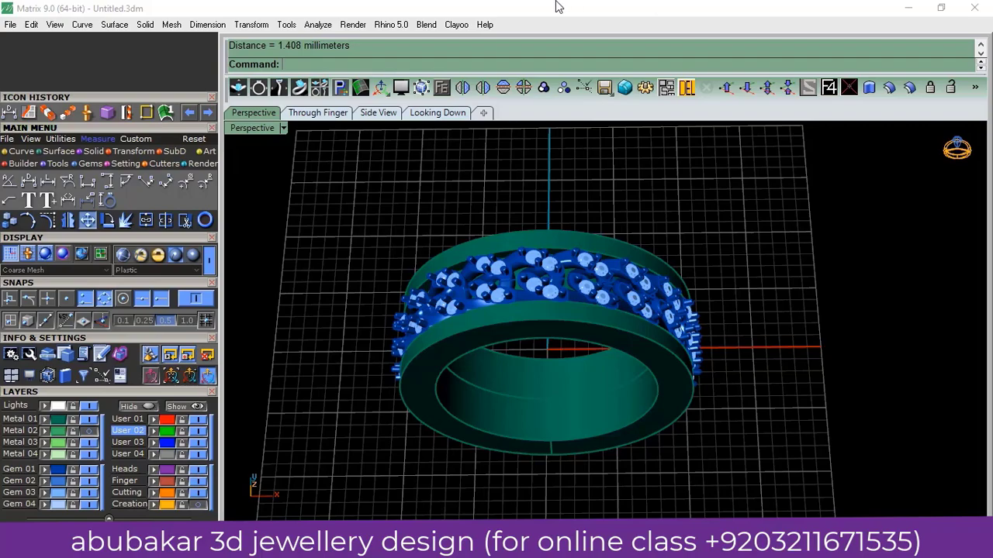
mouse_move(616, 248)
right_mouse_down()
mouse_move(551, 325)
mouse_move(517, 324)
mouse_move(729, 349)
right_mouse_up()
scroll(552, 325, "up", 3)
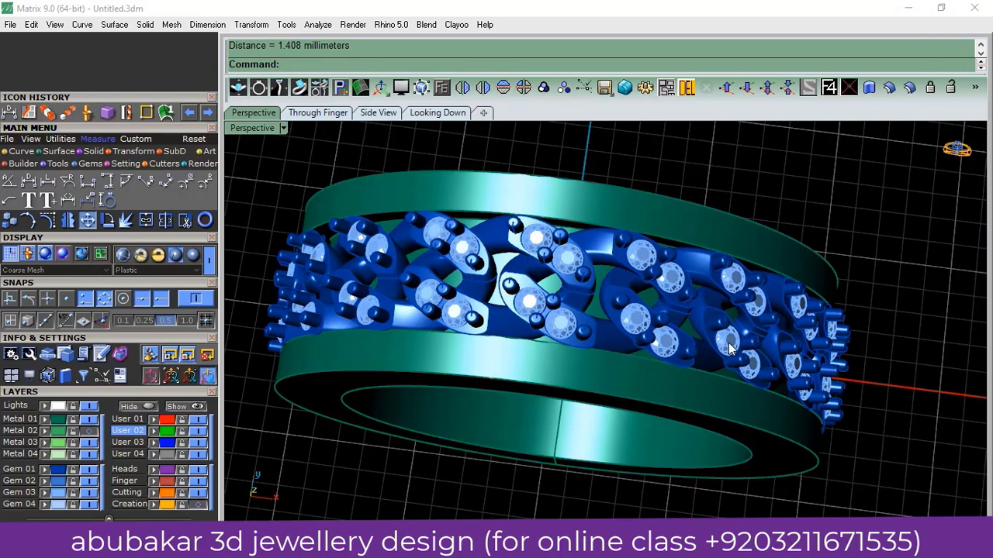
left_click(559, 4)
right_click_drag(559, 335, 612, 339)
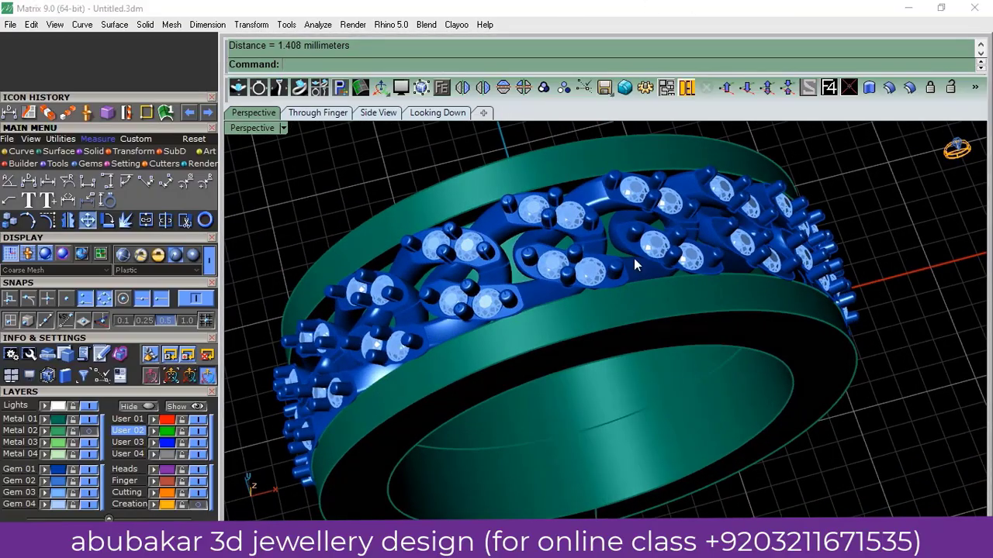
mouse_move(634, 258)
right_mouse_down()
mouse_move(539, 277)
mouse_move(545, 315)
mouse_move(277, 225)
mouse_move(587, 309)
mouse_move(567, 410)
mouse_move(603, 434)
mouse_move(762, 303)
mouse_move(652, 256)
mouse_move(543, 259)
mouse_move(514, 313)
mouse_move(511, 381)
right_mouse_up()
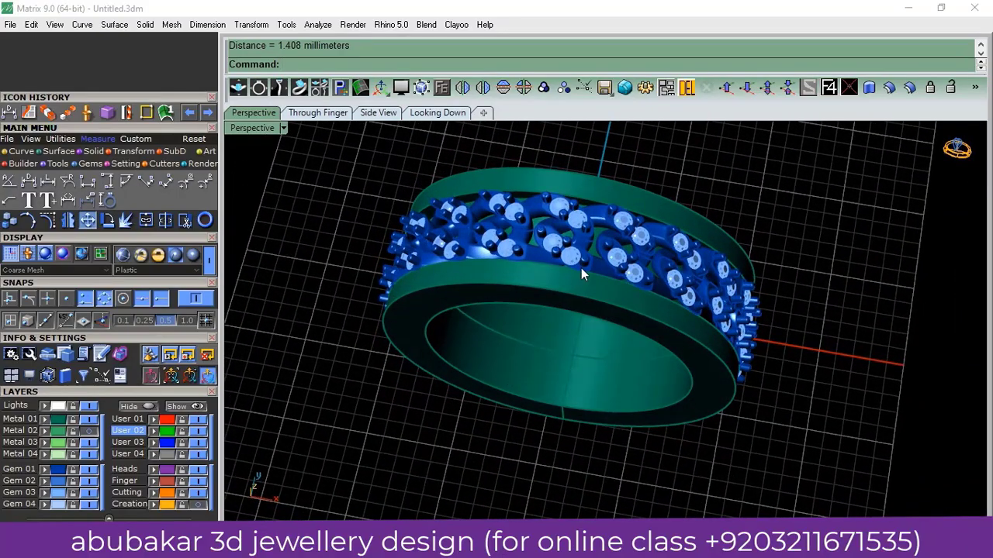
mouse_move(583, 273)
right_mouse_down()
mouse_move(542, 348)
mouse_move(571, 354)
mouse_move(632, 285)
mouse_move(773, 222)
mouse_move(720, 195)
mouse_move(578, 225)
mouse_move(576, 259)
mouse_move(586, 264)
right_mouse_up()
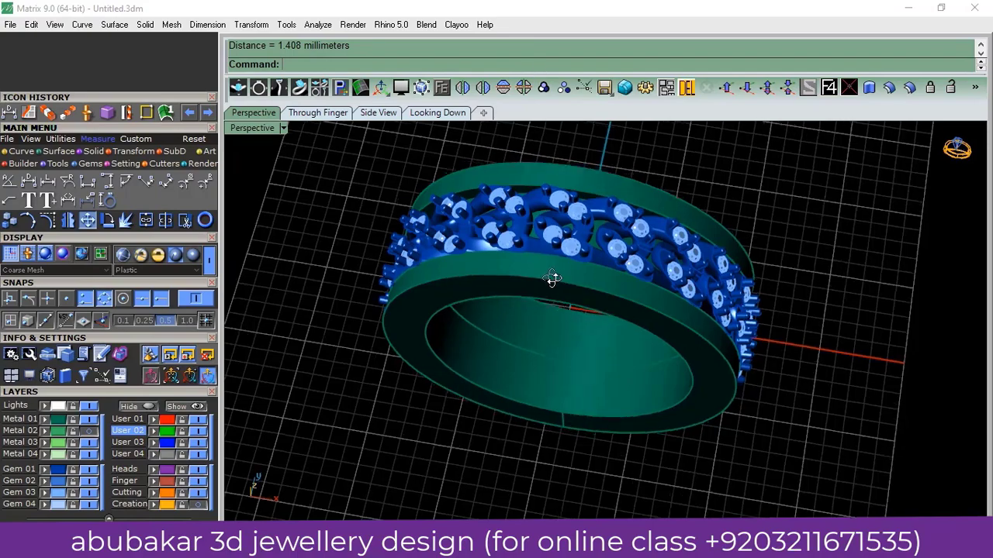
mouse_move(550, 276)
right_mouse_down()
mouse_move(523, 310)
mouse_move(543, 317)
mouse_move(556, 294)
mouse_move(586, 353)
right_mouse_up()
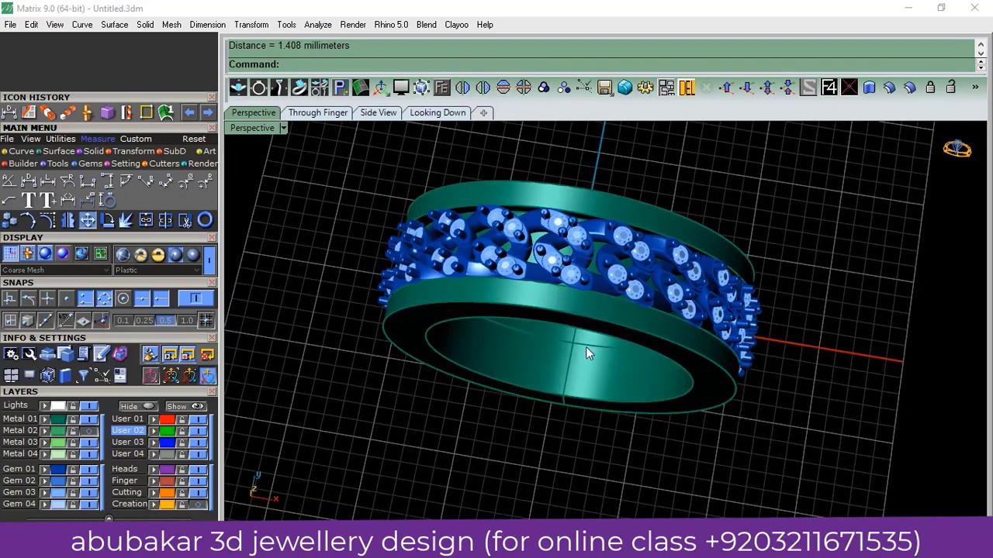
mouse_move(531, 335)
right_mouse_down()
mouse_move(516, 406)
mouse_move(594, 323)
mouse_move(727, 247)
mouse_move(968, 188)
mouse_move(565, 221)
mouse_move(543, 233)
right_mouse_up()
- Preview the ring in Rendered and Wire Render modes, then switch it to Machine display
left_click(159, 256)
mouse_move(529, 280)
right_mouse_down()
mouse_move(518, 344)
mouse_move(496, 318)
right_mouse_up()
left_click(140, 255)
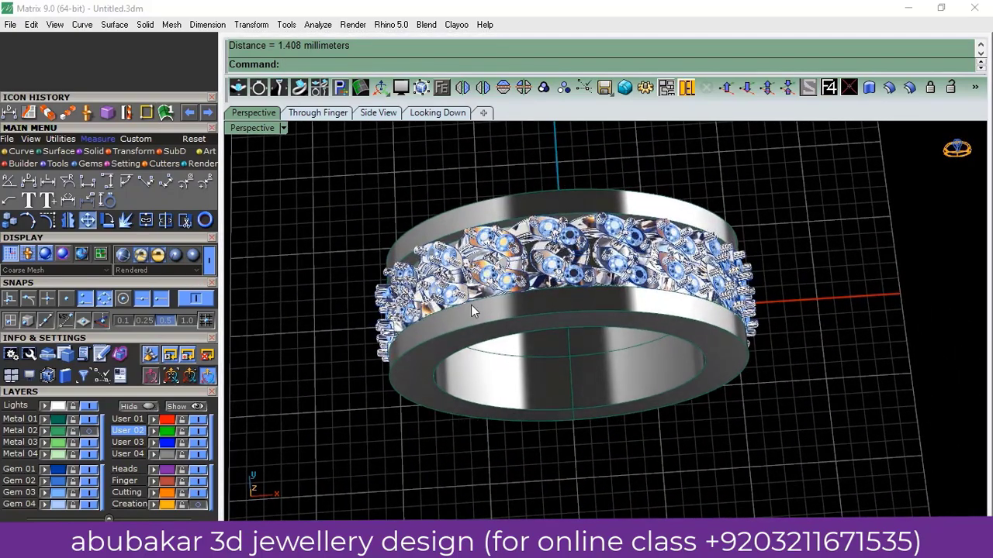
left_click(193, 256)
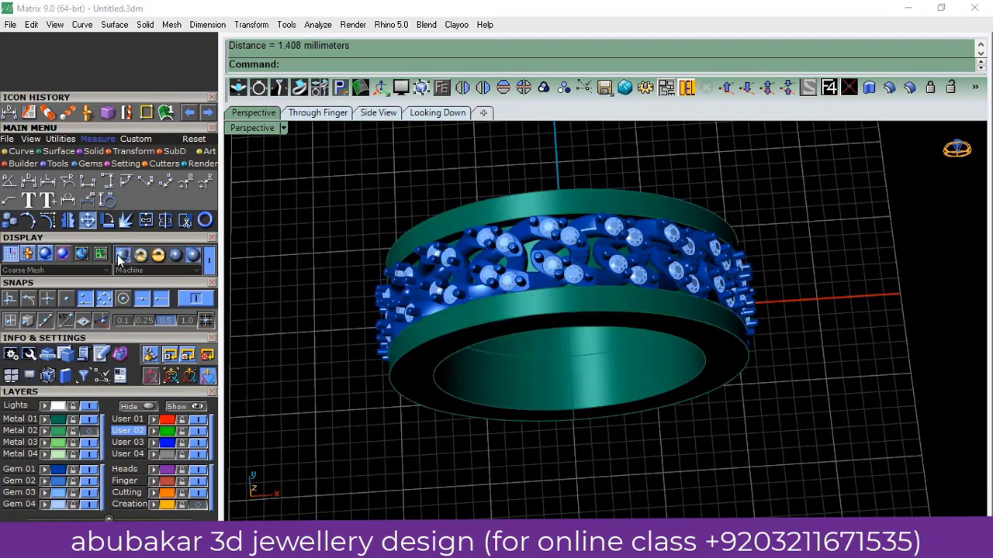